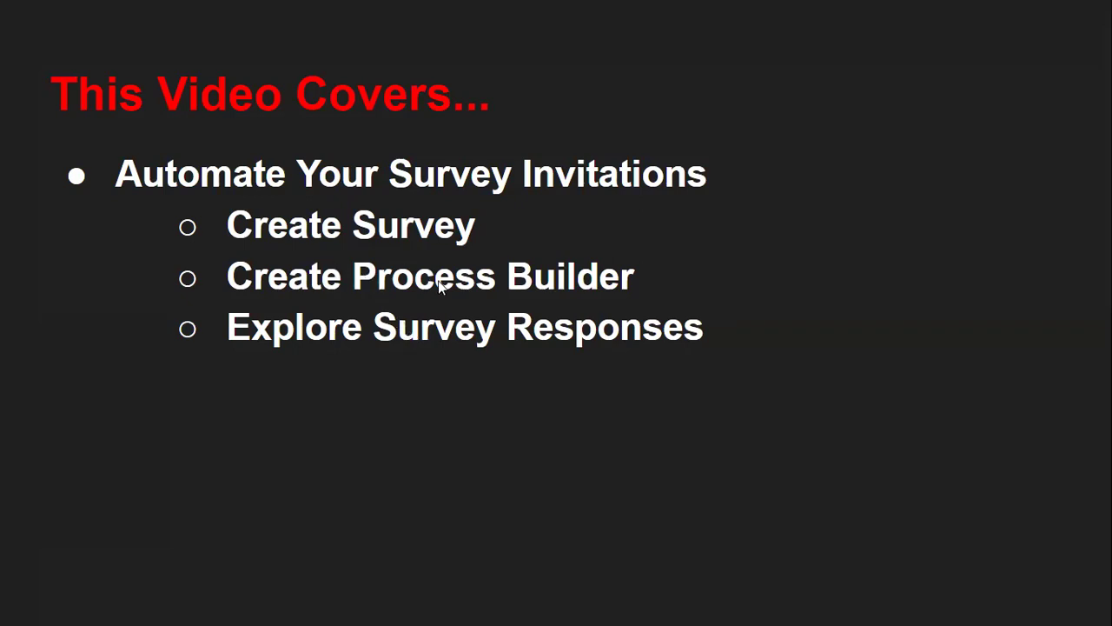
Switch to Salesforce in the browser, search Setup for "survey" and open the Survey Settings page
key("alt+Tab")
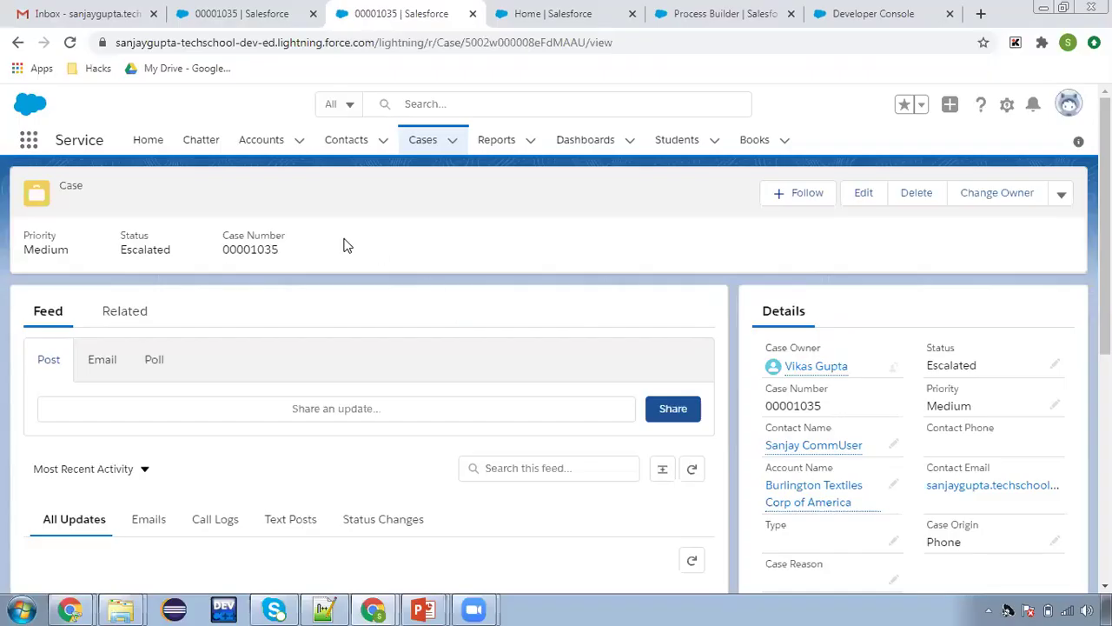
left_click(26, 142)
left_click(567, 21)
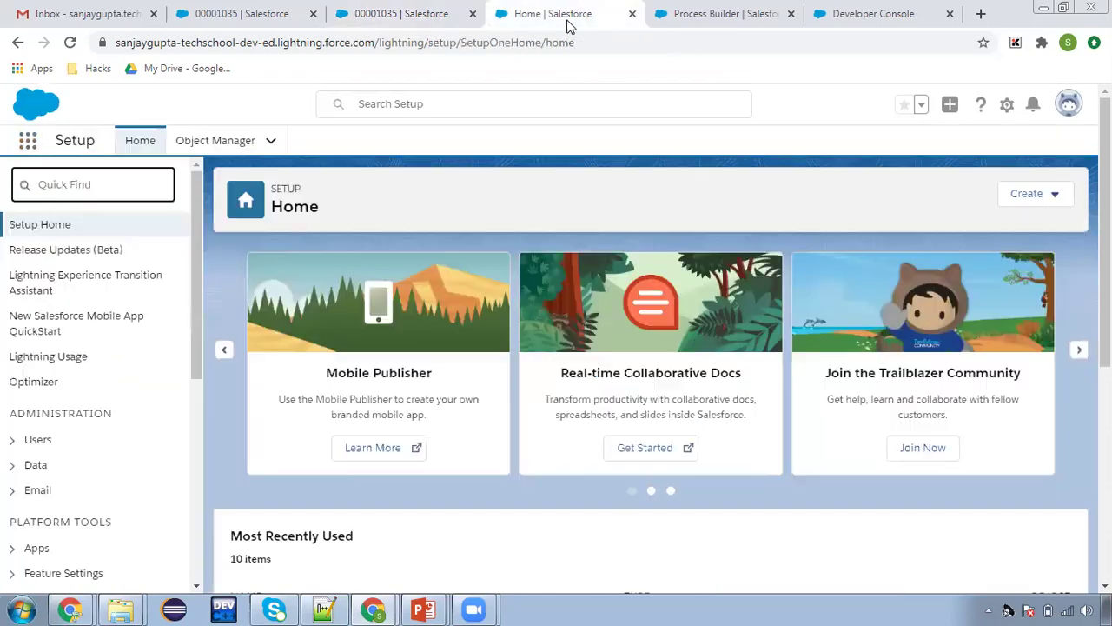
left_click(90, 184)
type("survey")
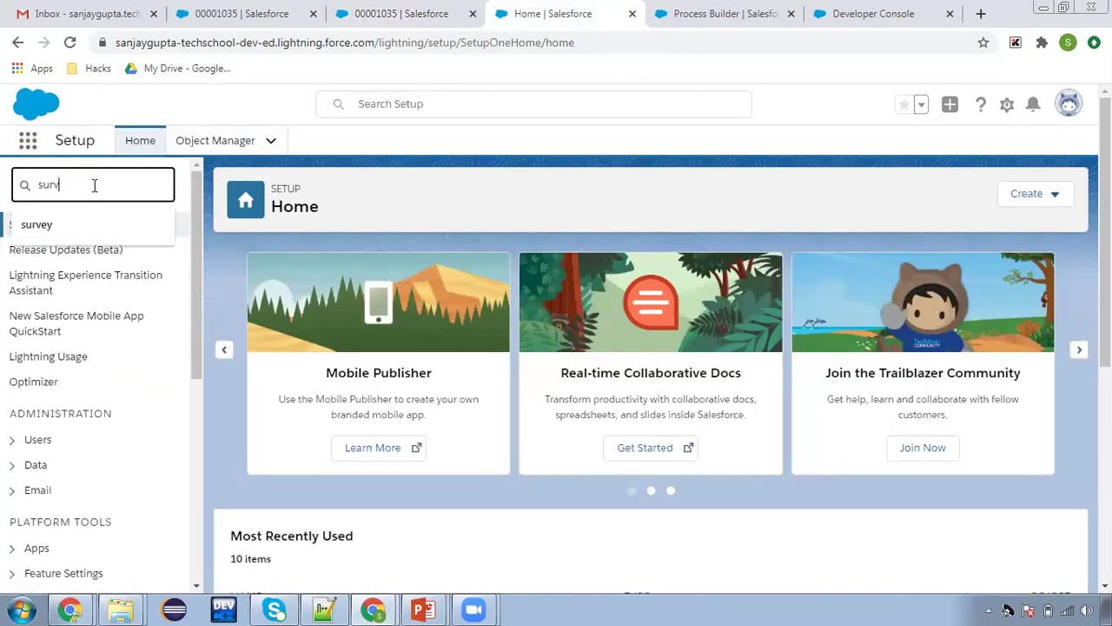
left_click(97, 275)
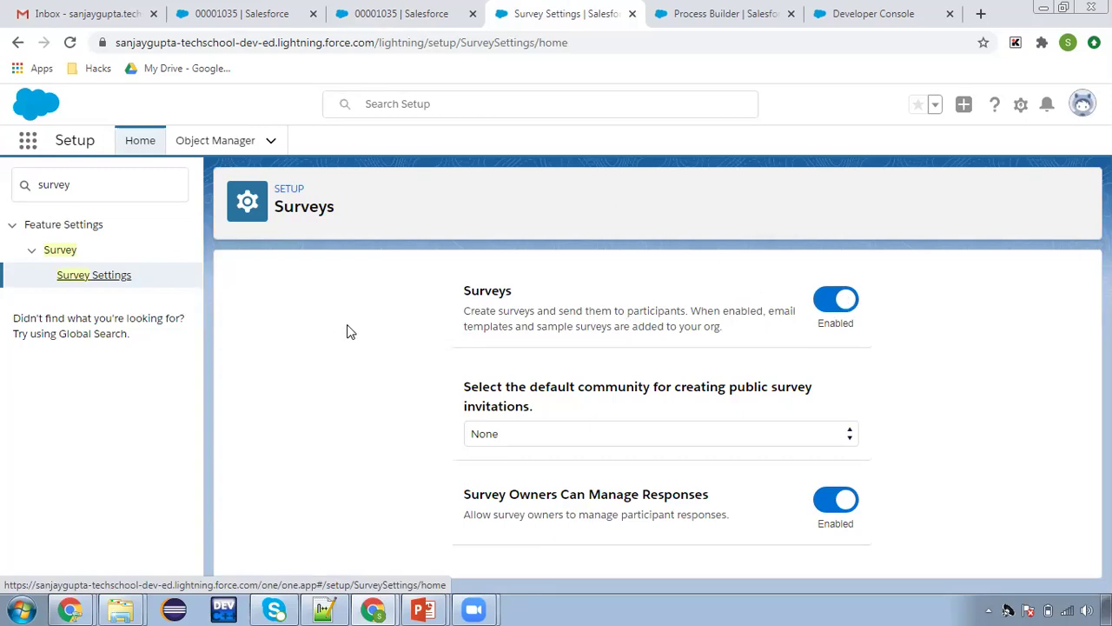
Return to the Service app, look up "survey" among the apps and items, and open the Surveys list
left_click(368, 16)
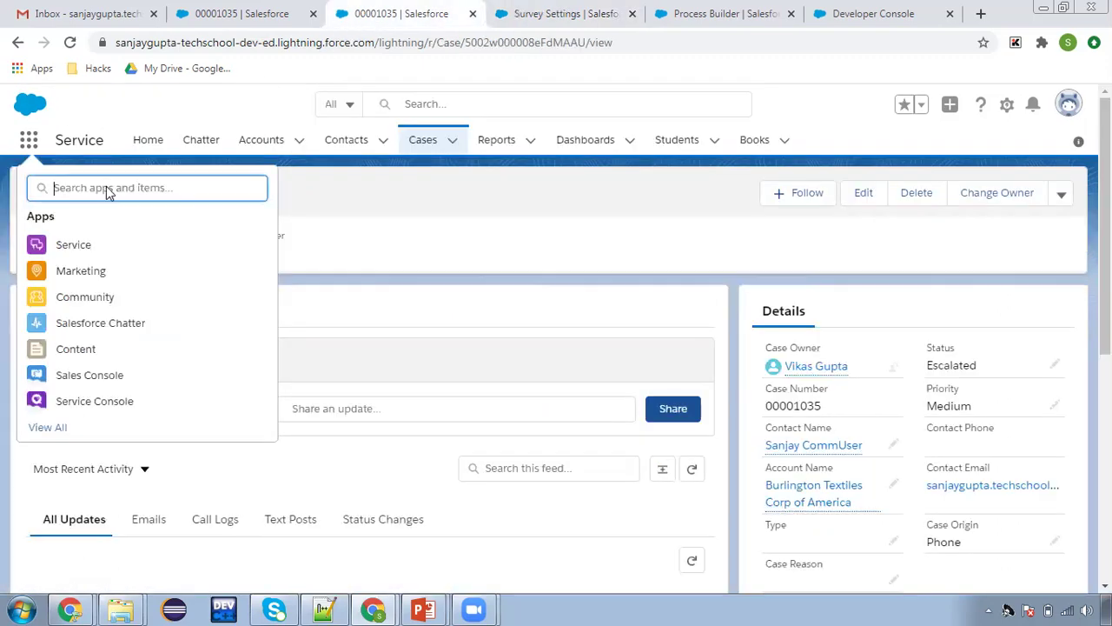
type("sruve")
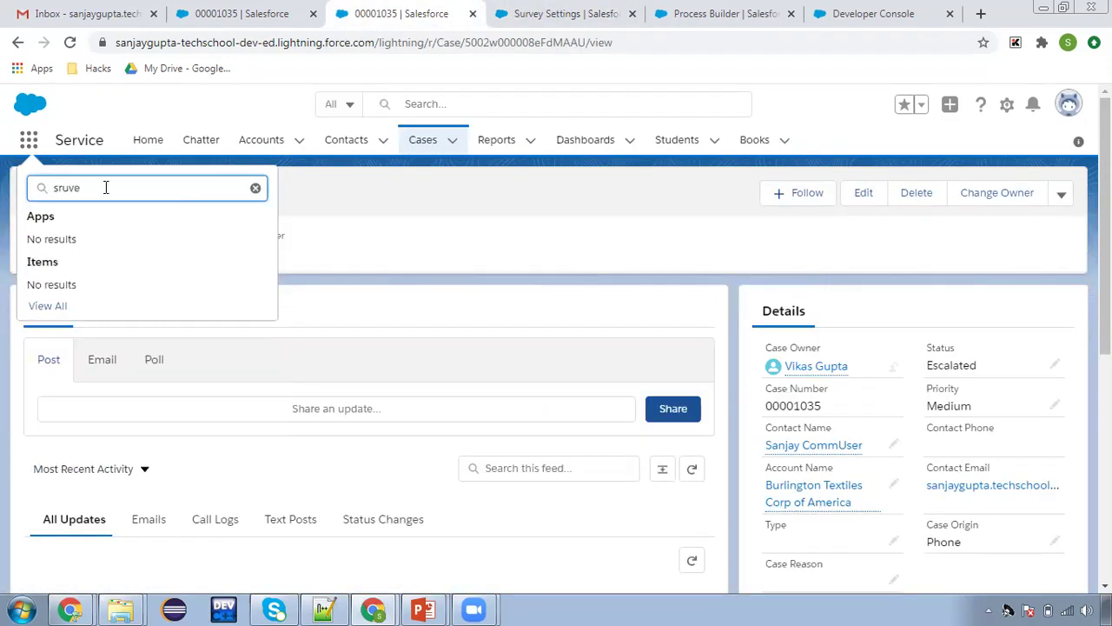
type("yuve")
key("BackSpace")
key("BackSpace")
key("BackSpace")
key("BackSpace")
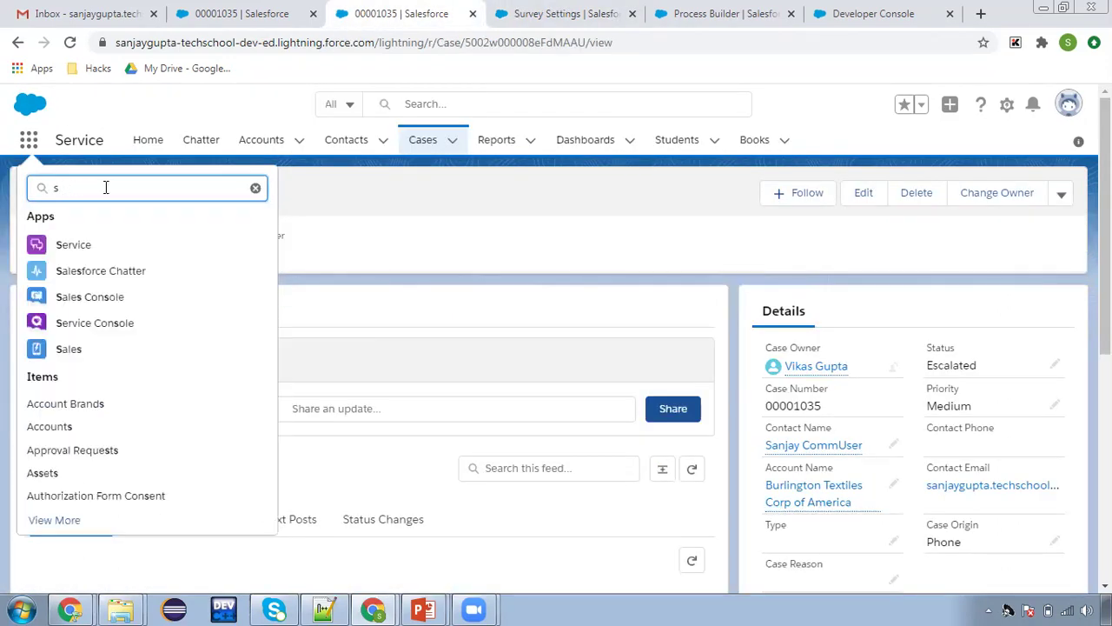
type("urvey")
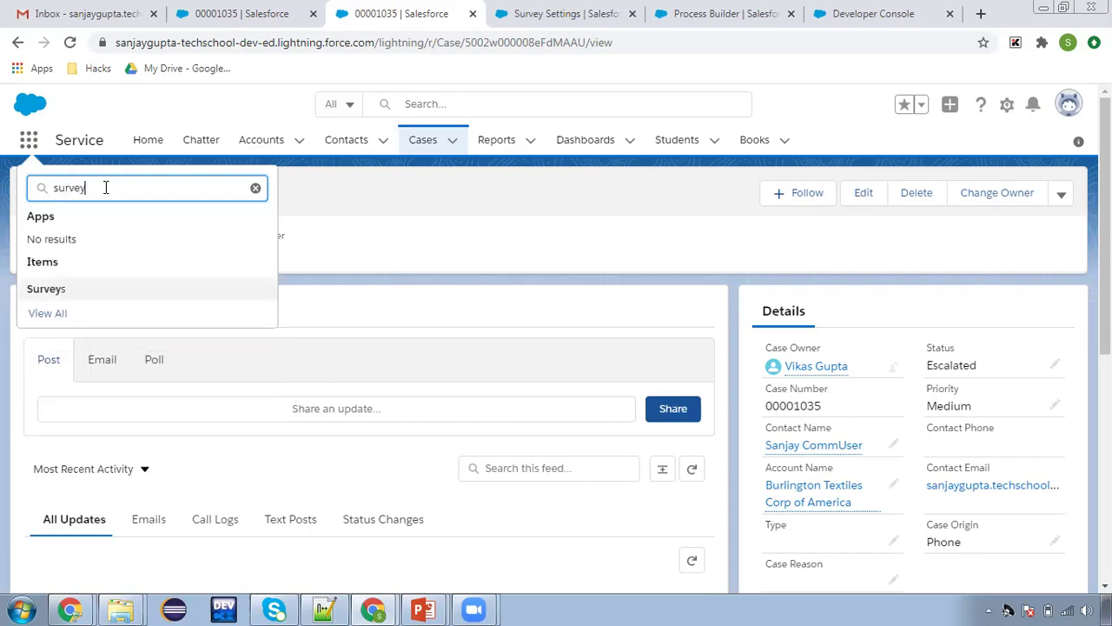
left_click(48, 294)
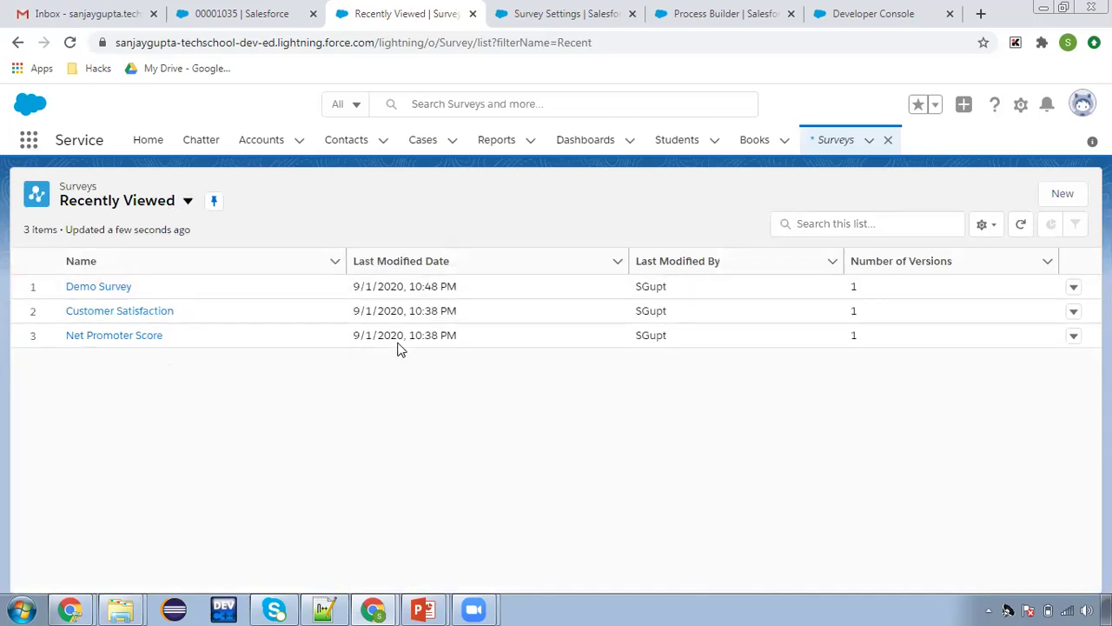
Create a new survey and name it "Case Survey"
left_click(1062, 193)
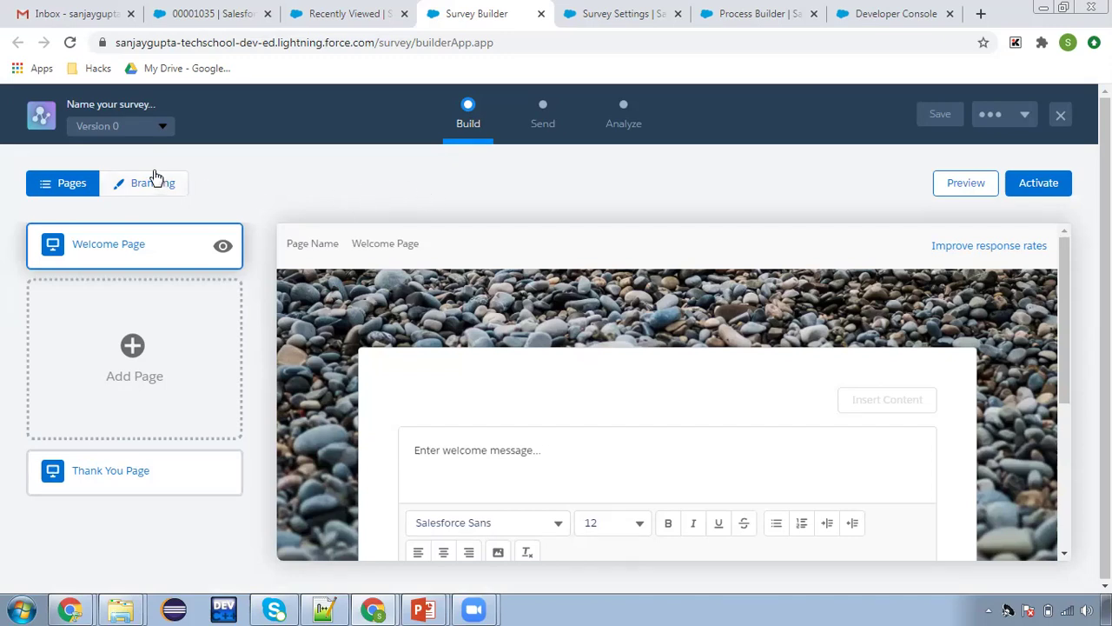
left_click(112, 108)
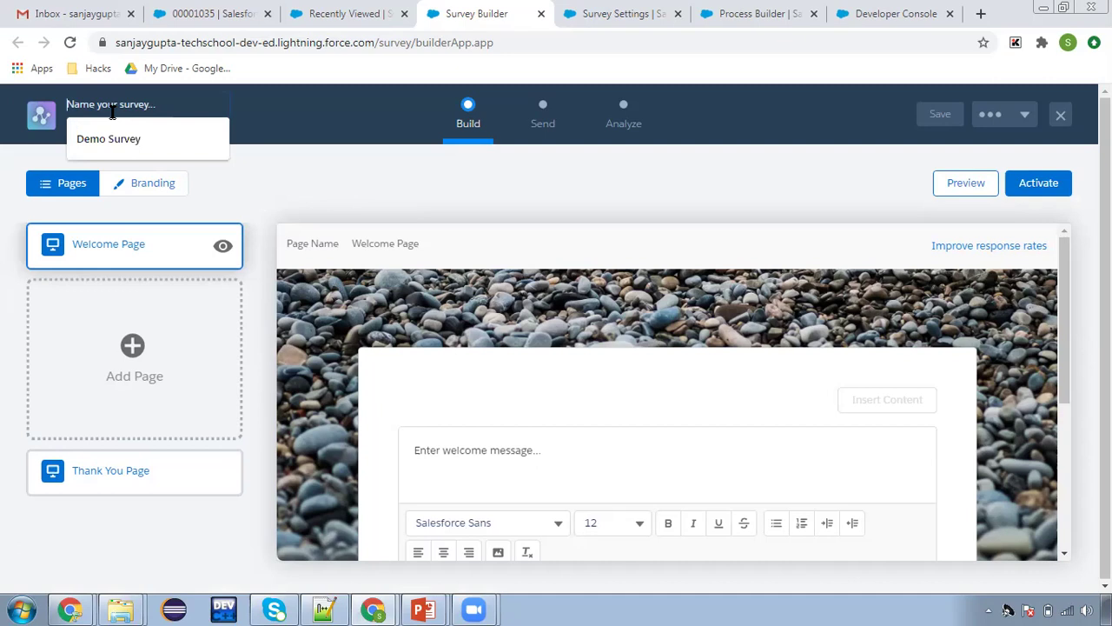
type("c")
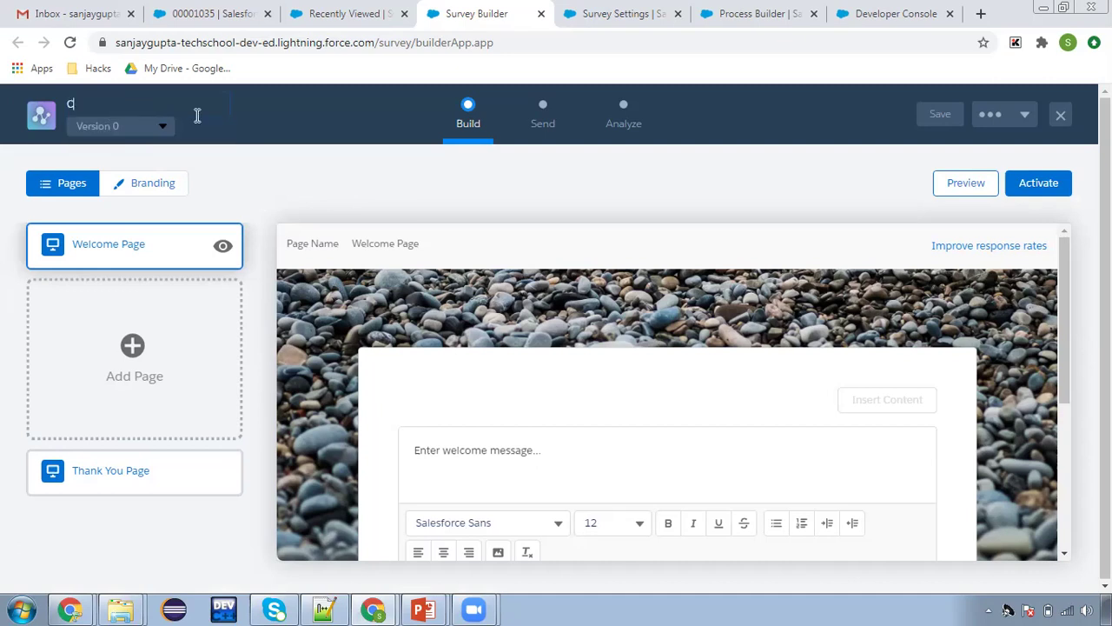
type("ase Survey")
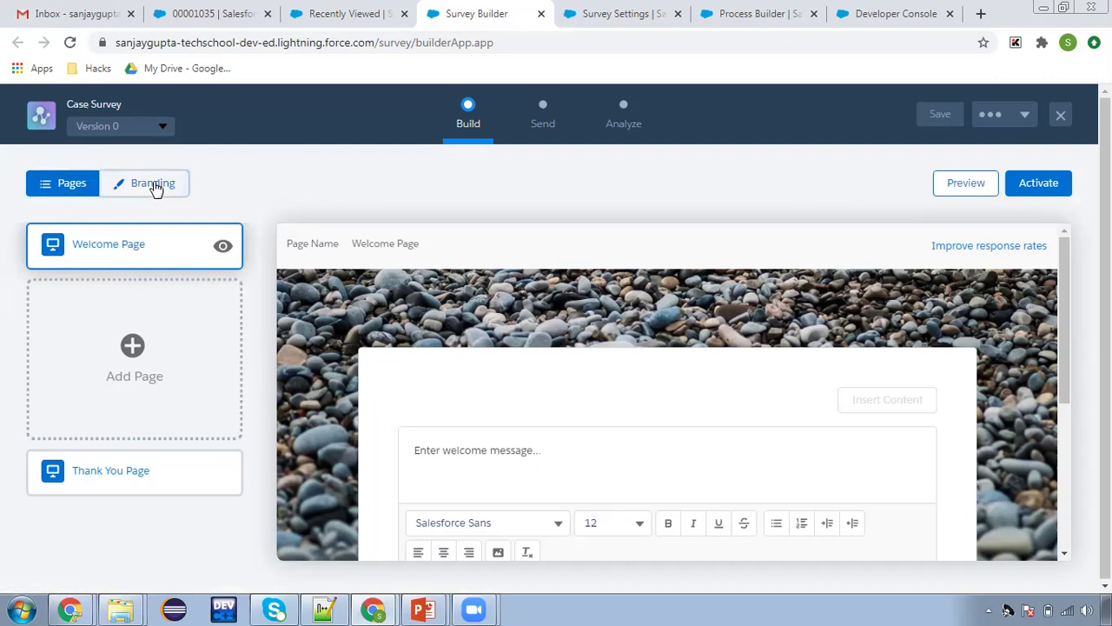
Open the survey's branding settings and try a lower Background Image Opacity before restoring it to 1.0
left_click(153, 184)
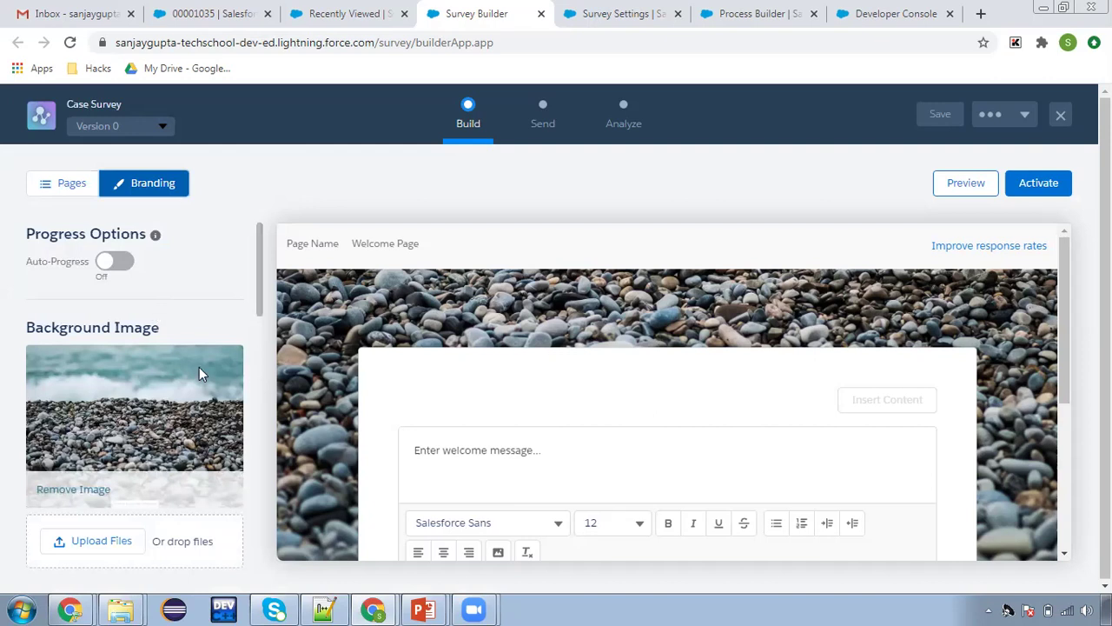
scroll(200, 373, "down", 1)
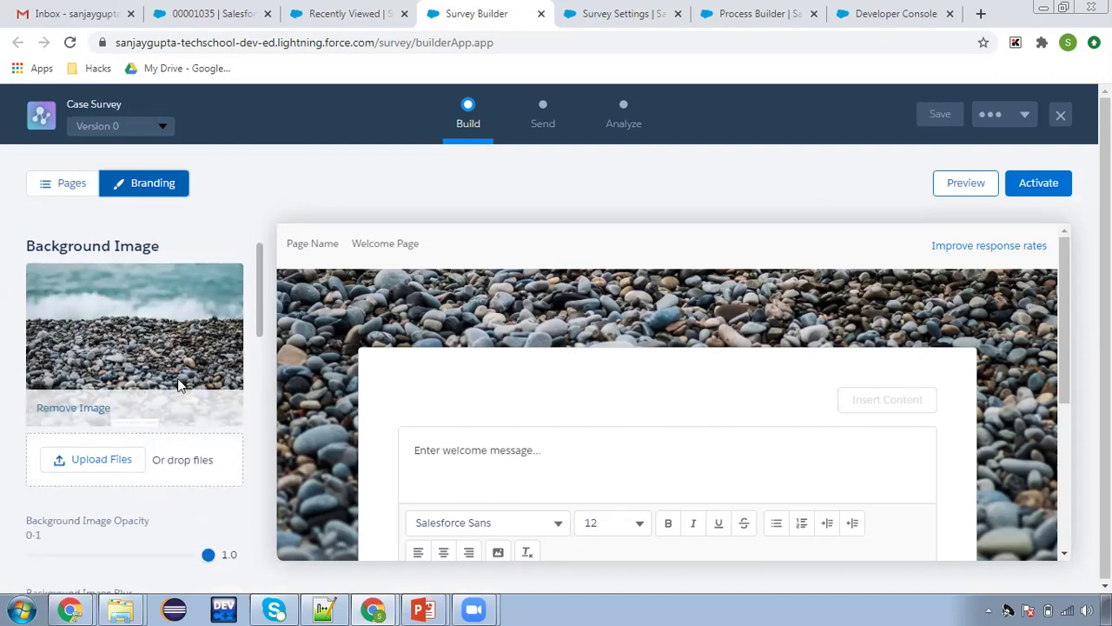
scroll(165, 386, "down", 1)
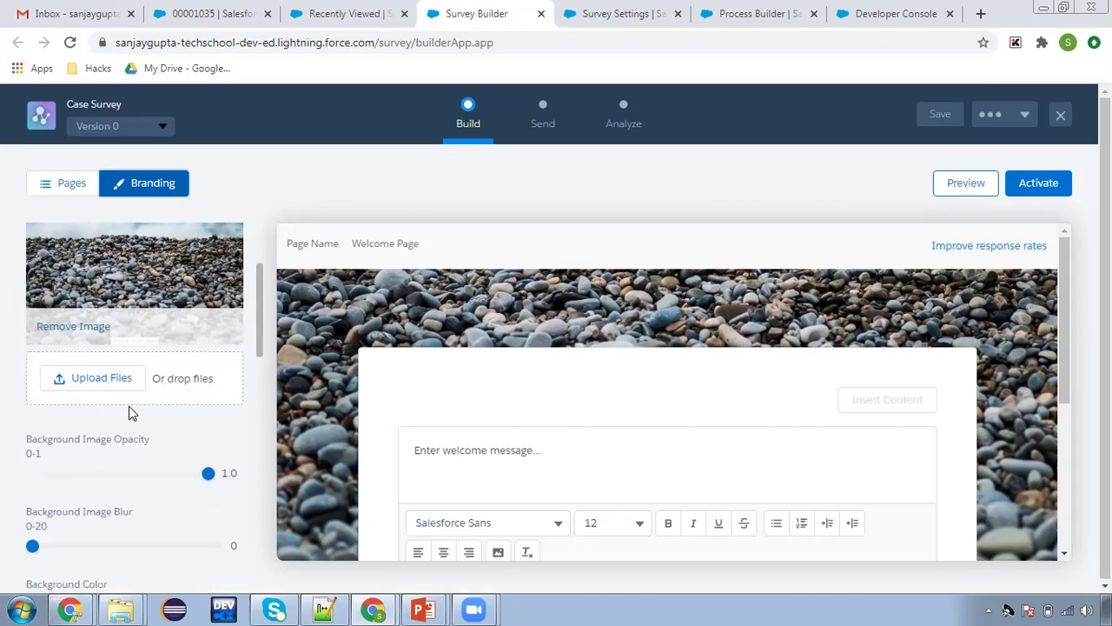
scroll(131, 414, "down", 1)
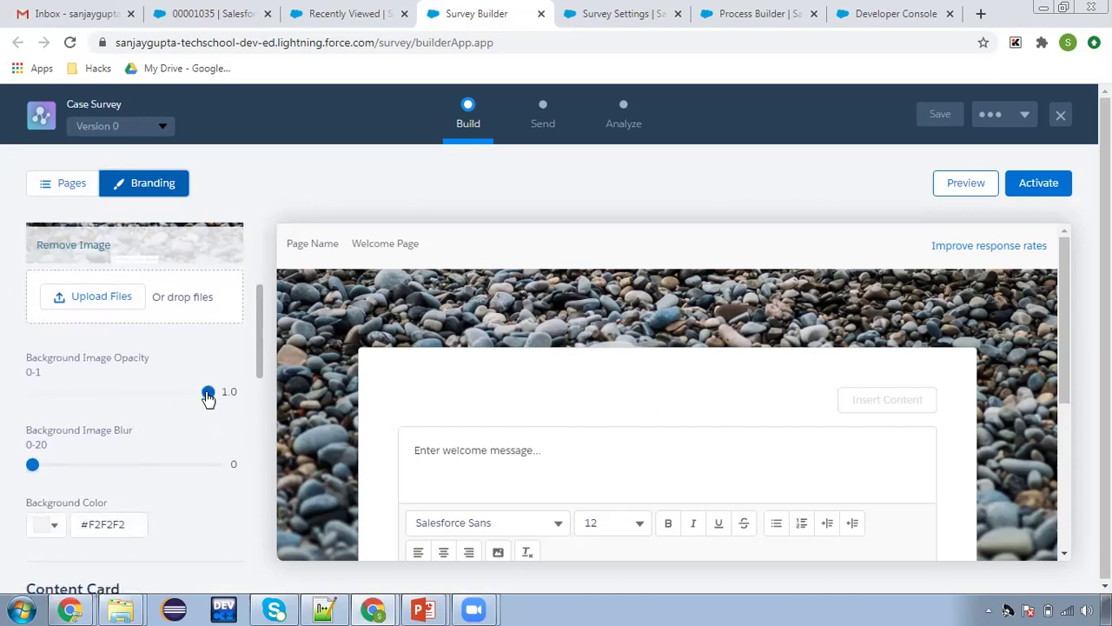
left_click_drag(209, 392, 138, 404)
left_click_drag(206, 422, 211, 422)
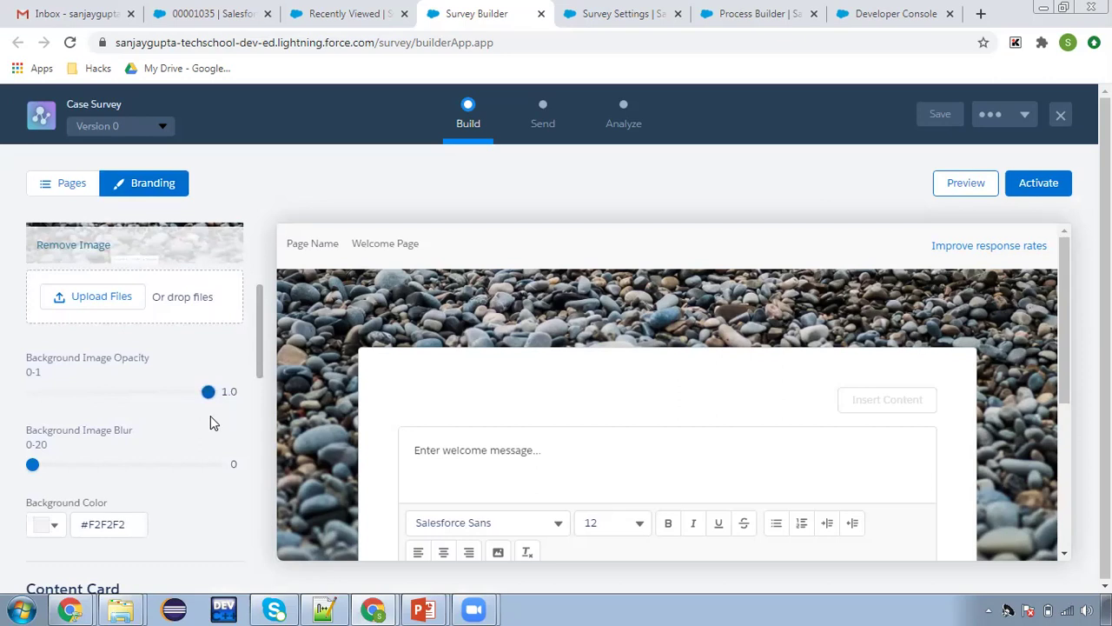
Examine the remaining branding options for background blur and color, content card opacity, question and answer text, and navigation button colors
scroll(109, 469, "down", 1)
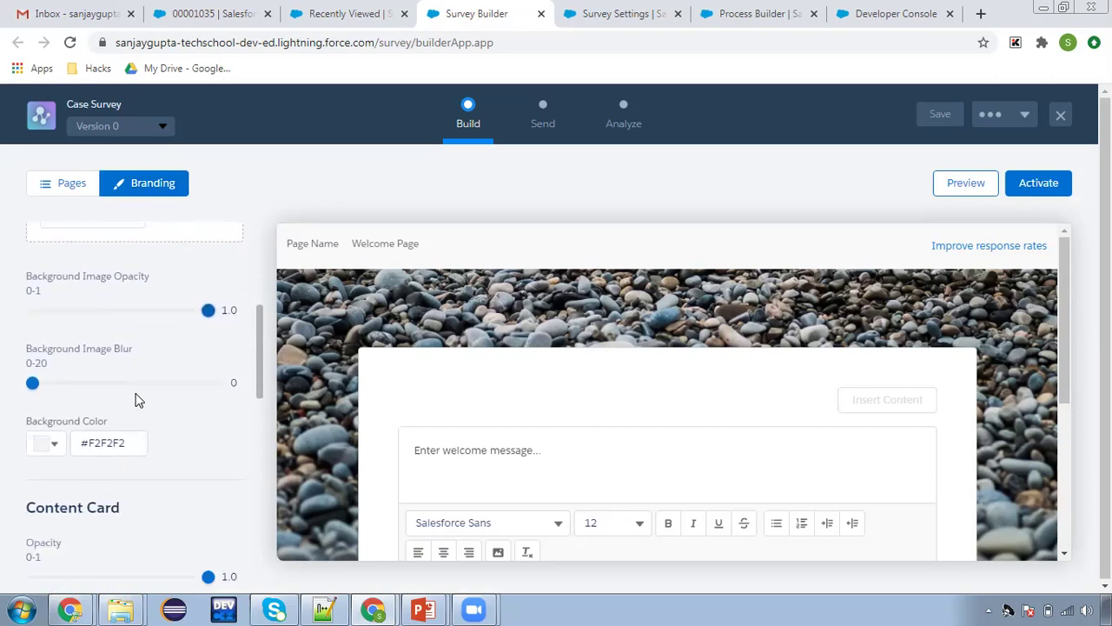
scroll(137, 398, "down", 1)
scroll(136, 400, "down", 2)
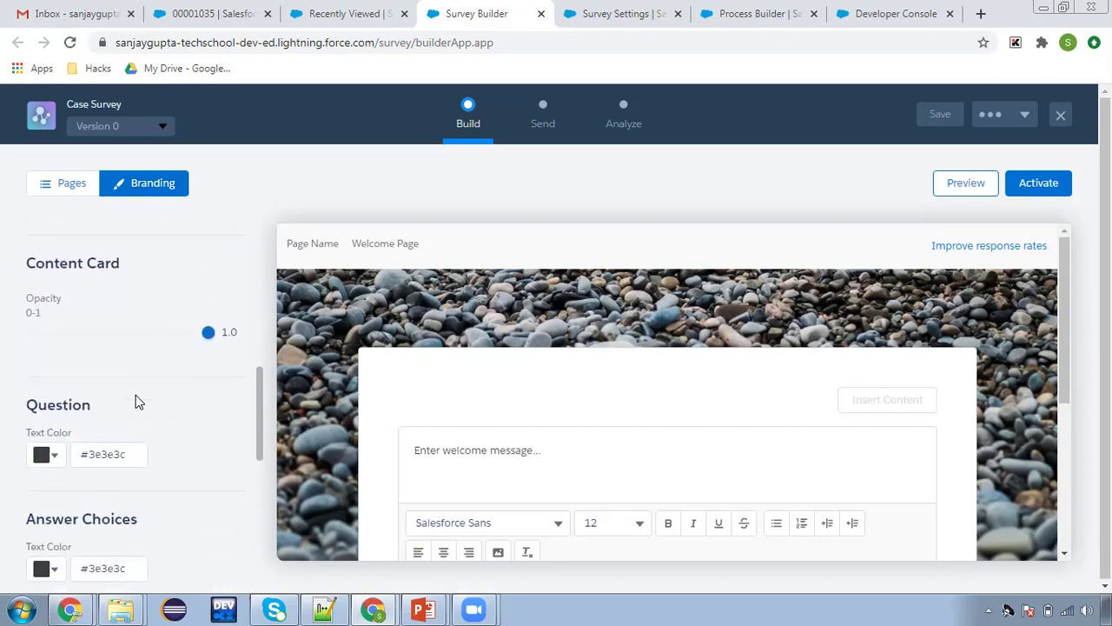
scroll(136, 401, "down", 2)
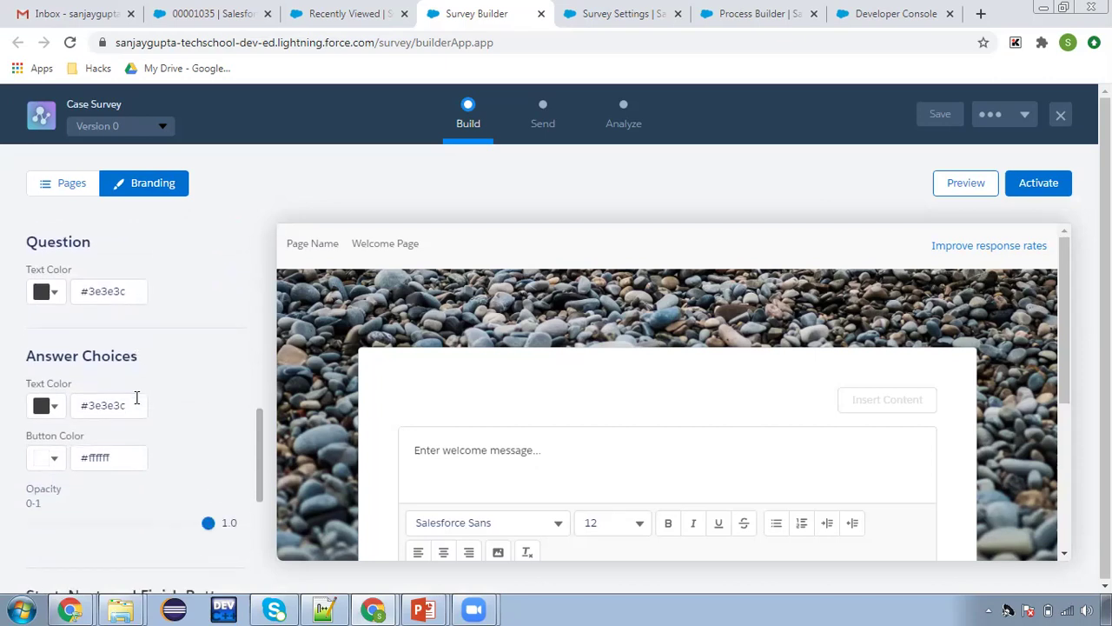
scroll(178, 474, "down", 2)
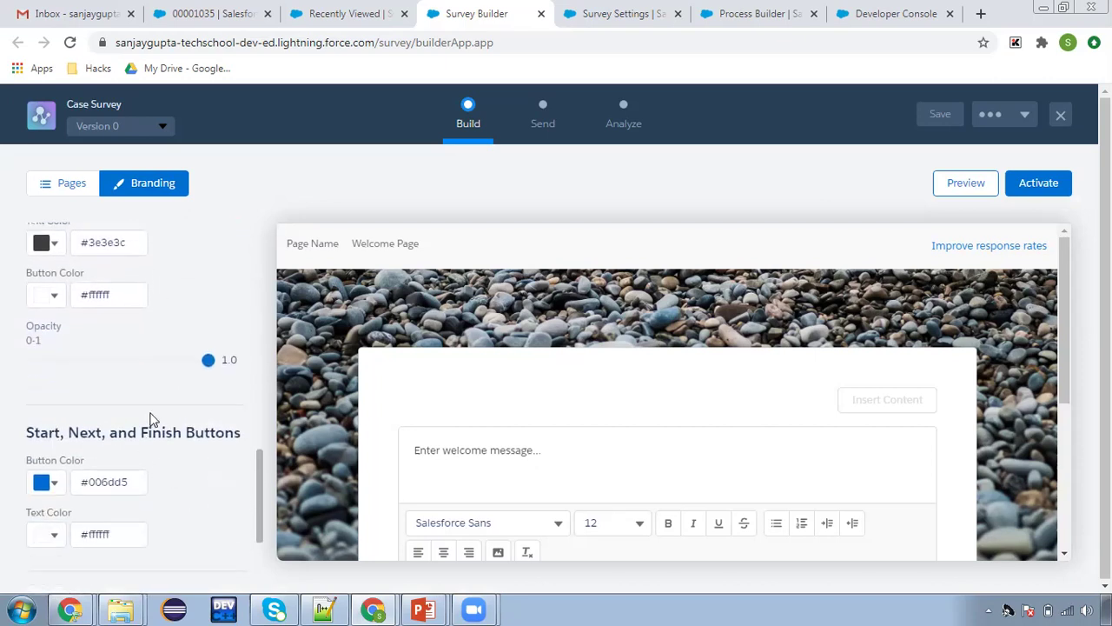
scroll(136, 416, "down", 1)
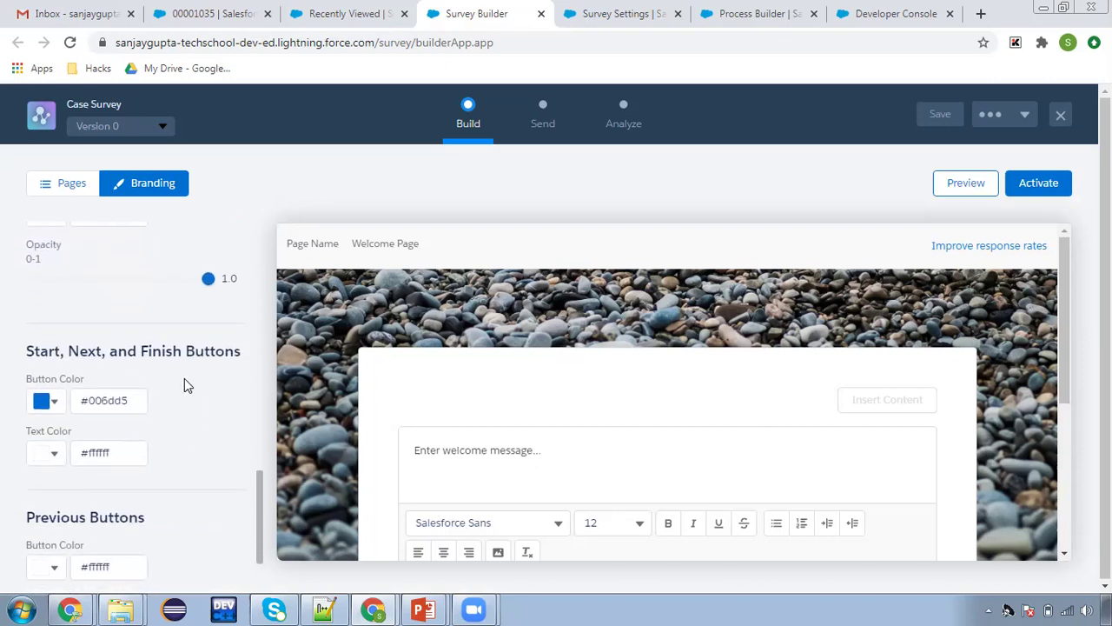
scroll(165, 430, "down", 1)
scroll(164, 441, "down", 1)
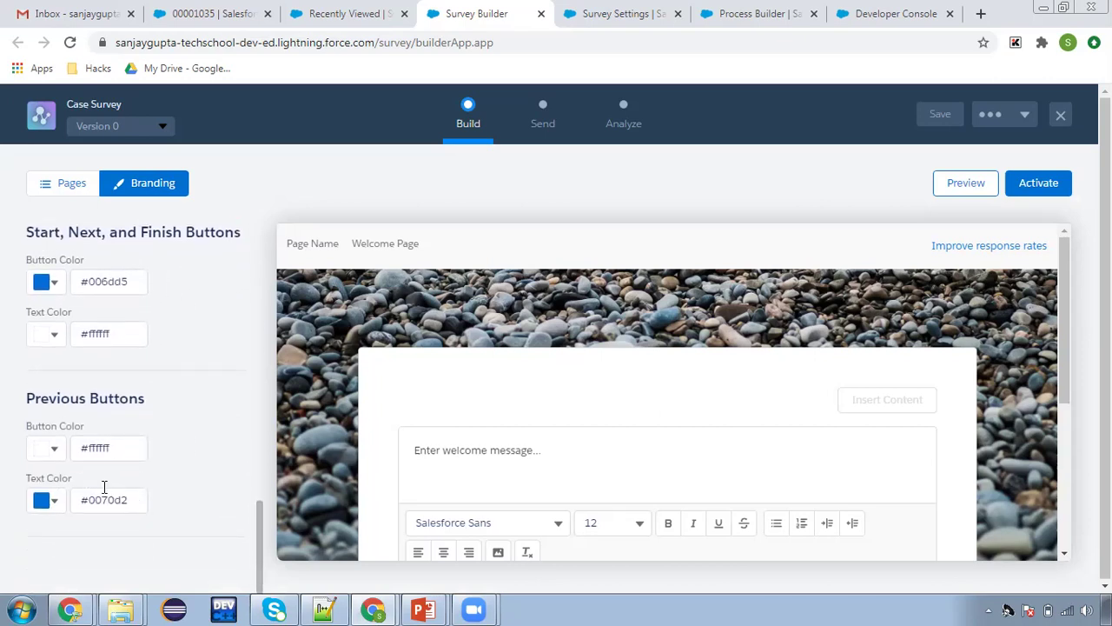
scroll(218, 435, "up", 2)
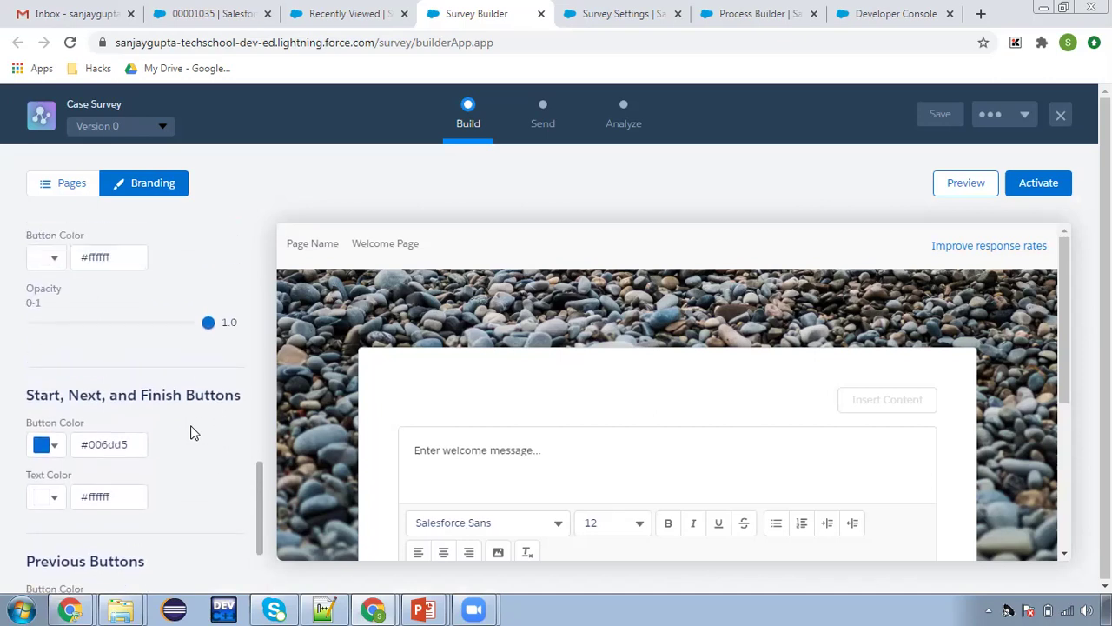
scroll(192, 431, "up", 8)
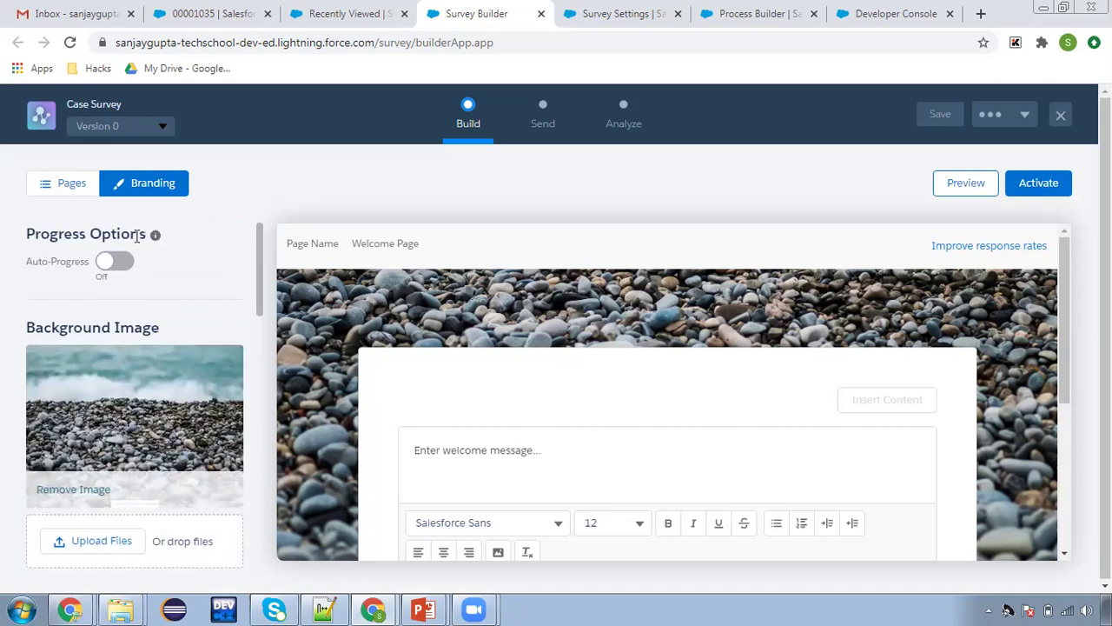
Return to the survey's pages and open the Welcome Page's welcome message for editing
left_click(52, 191)
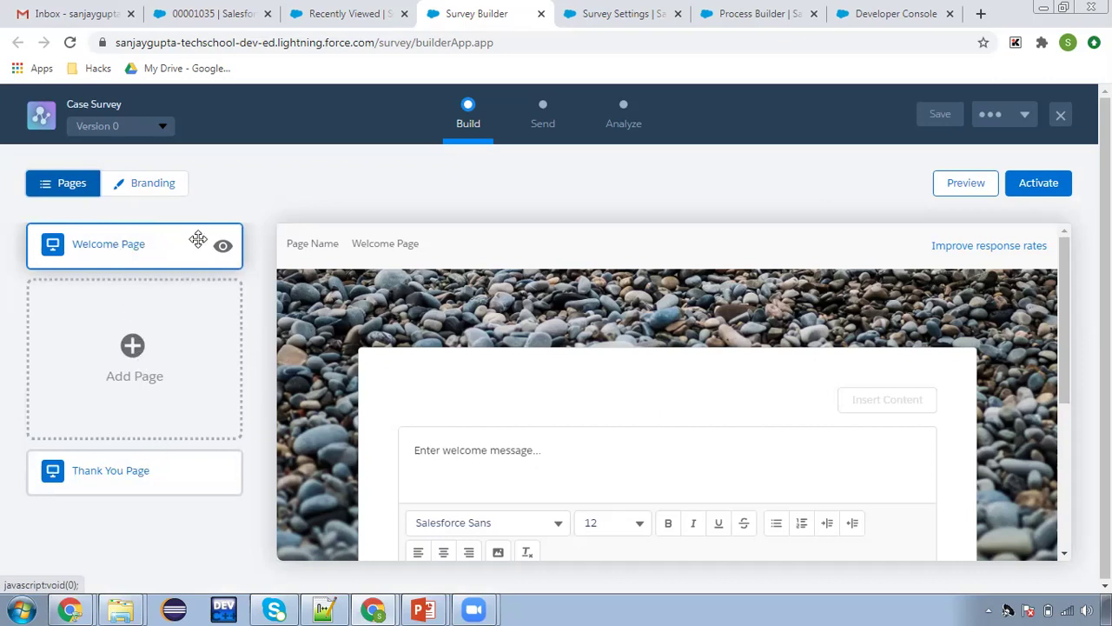
scroll(429, 340, "down", 1)
left_click(469, 367)
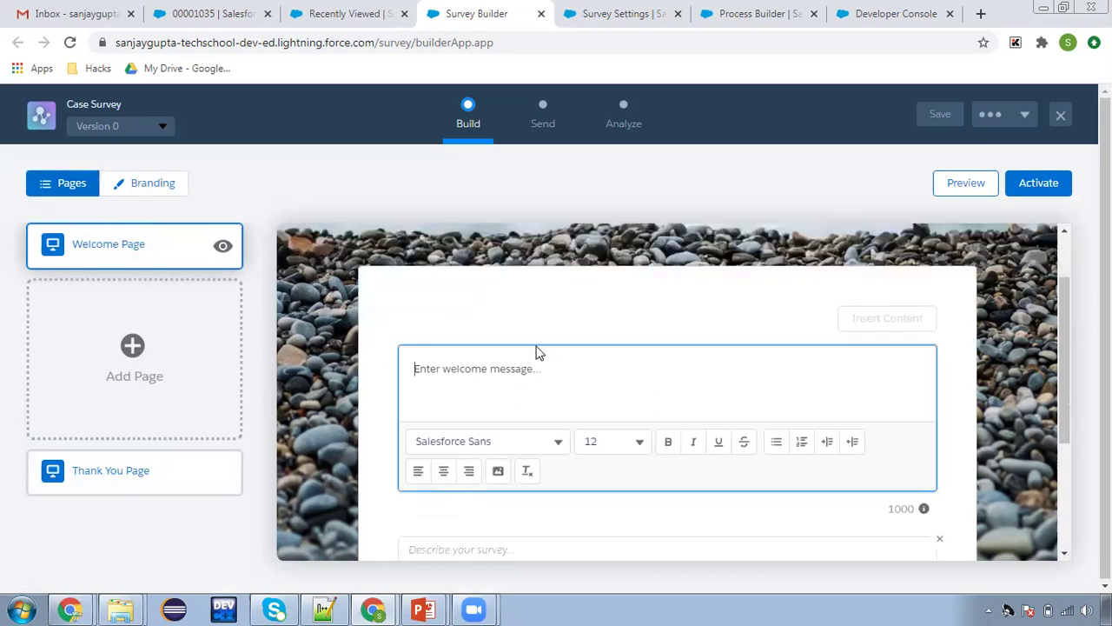
scroll(570, 350, "down", 1)
type("T")
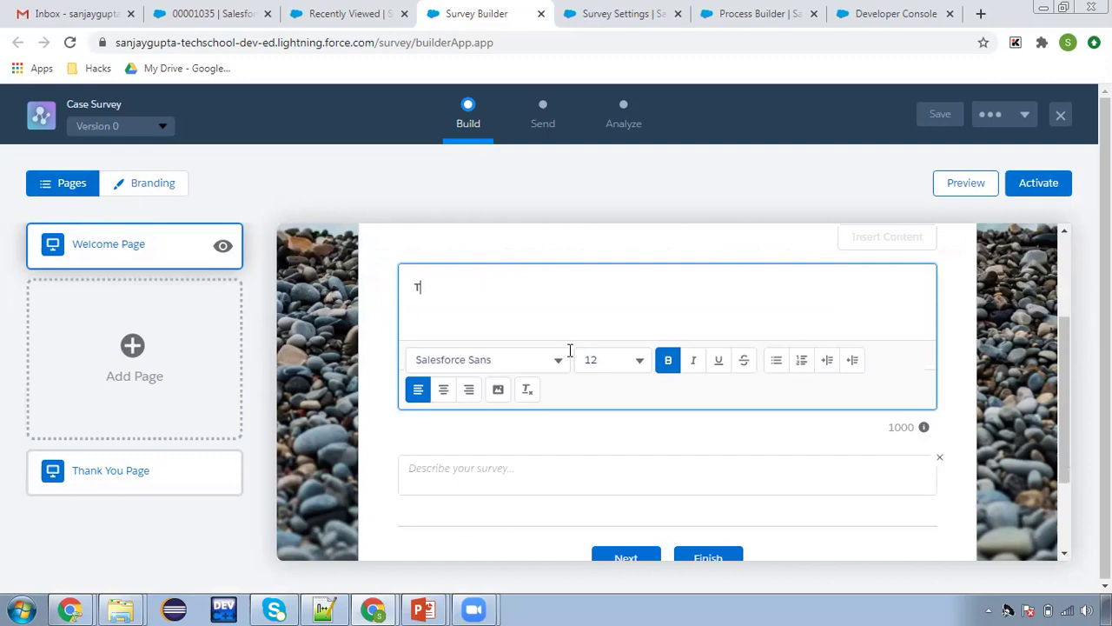
type("hanks you for ti")
key("ctrl+a")
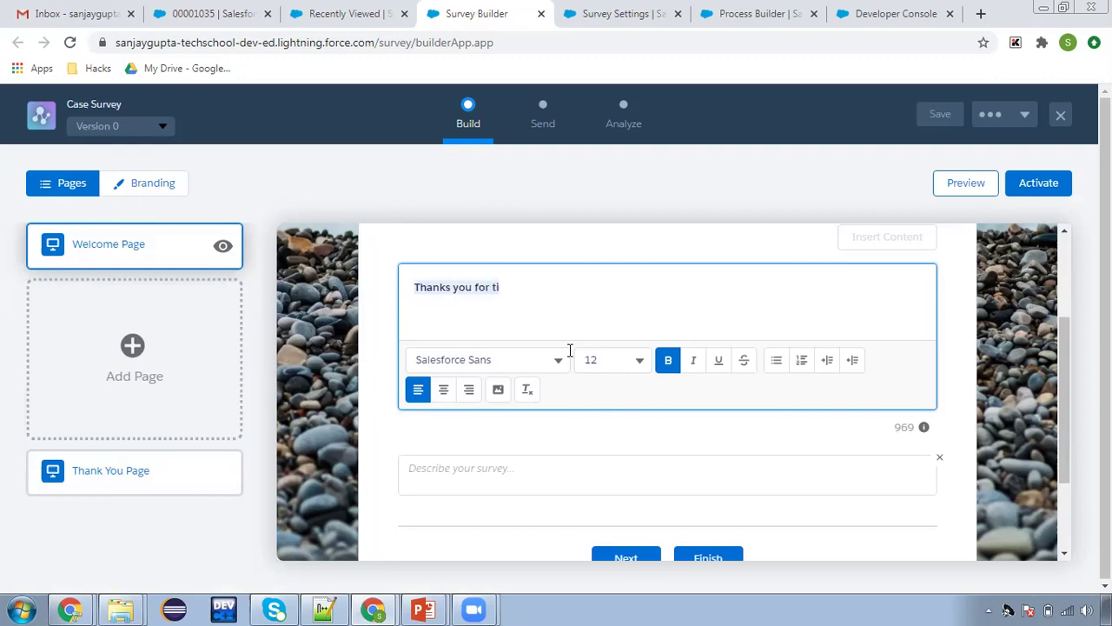
key("BackSpace")
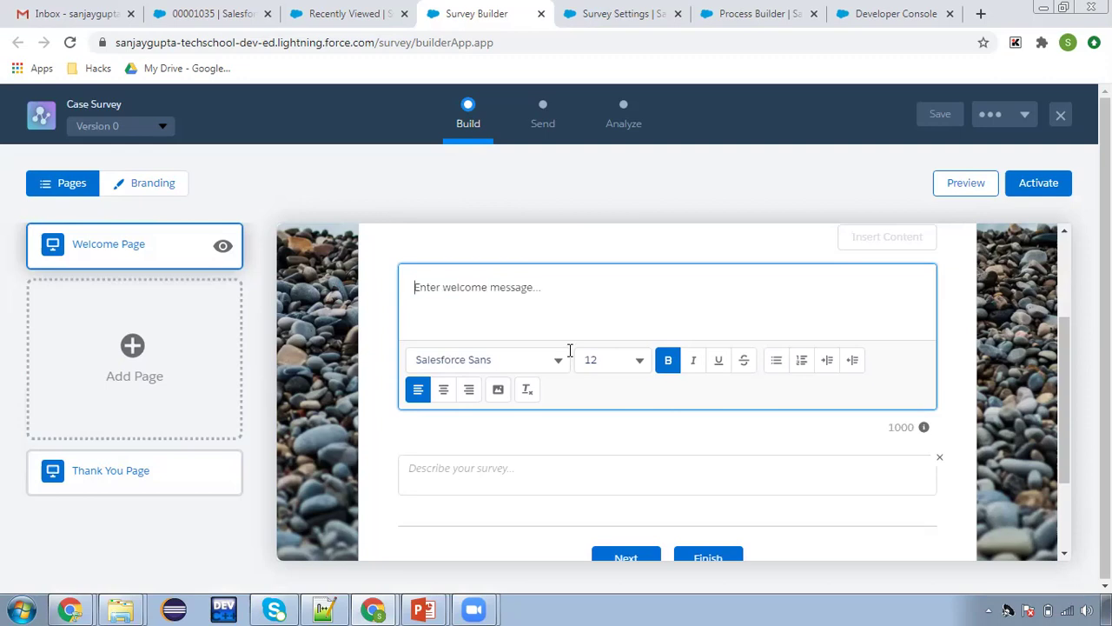
Enter "We appreciate your time to submit this Survey..." as the welcome message and select all of its text
type("We a")
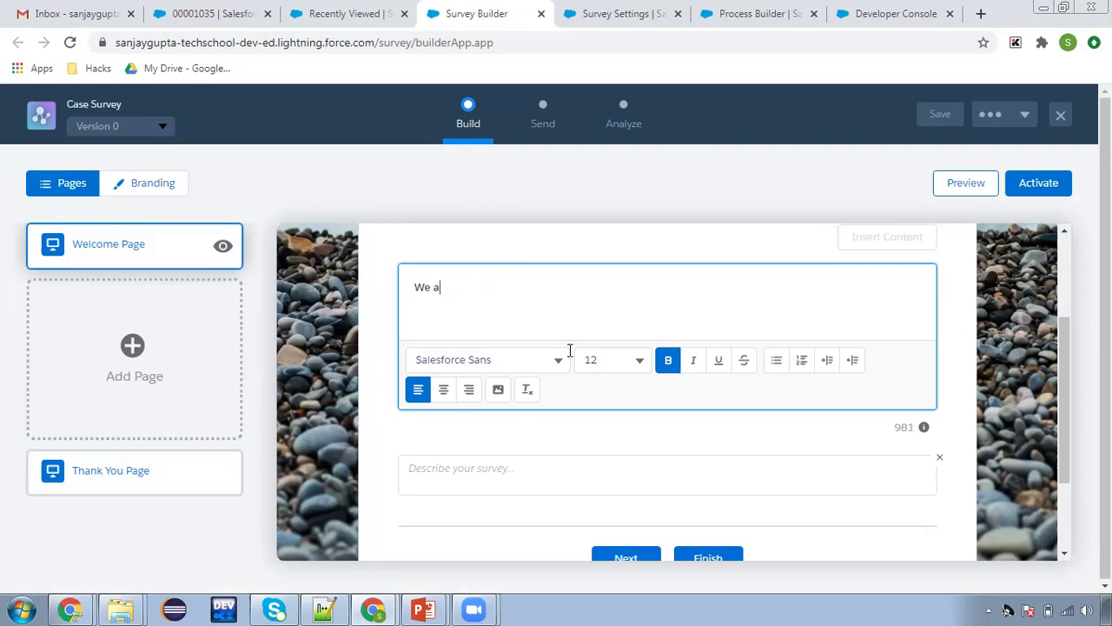
type("ppreciate your time ")
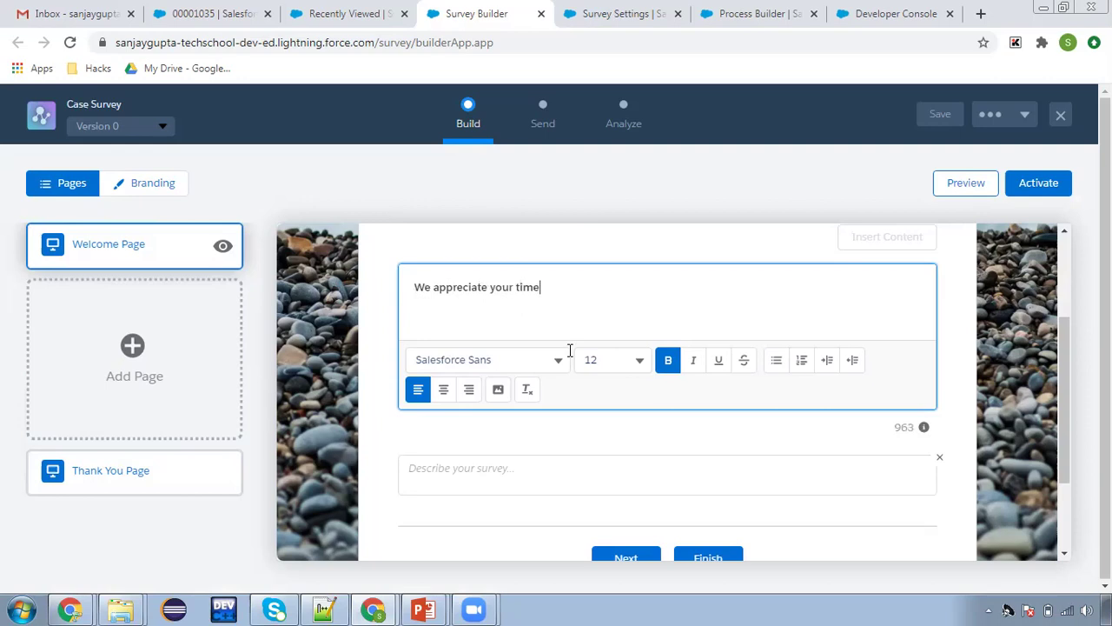
type("to submit this Survey...")
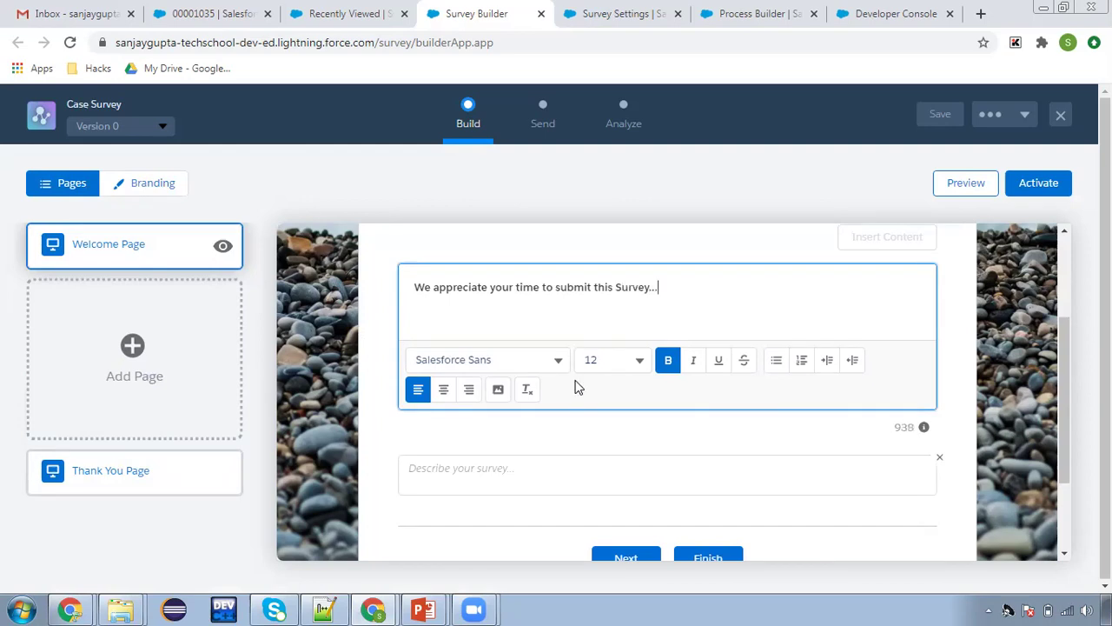
key("ctrl+a")
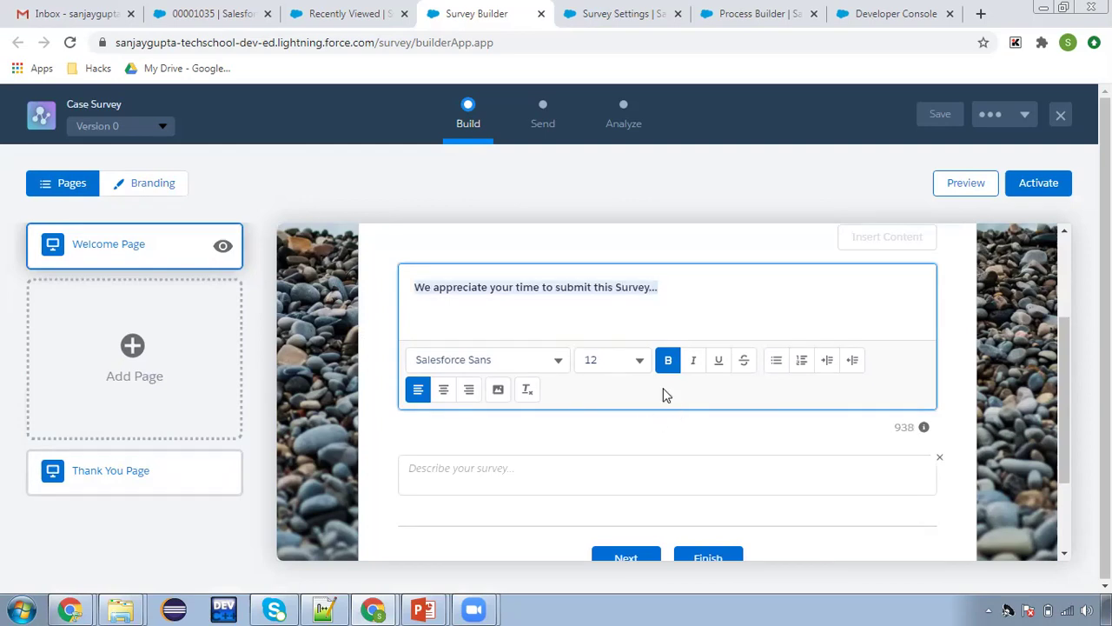
Format the selected welcome message as italic while keeping it bold
left_click(668, 361)
left_click(669, 360)
left_click(693, 360)
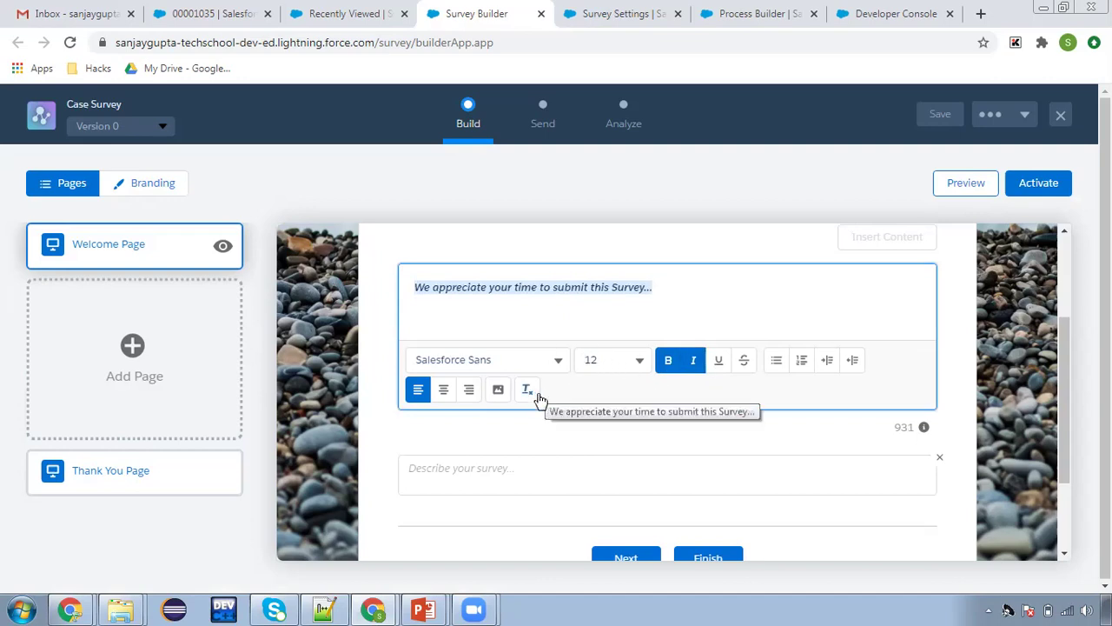
scroll(541, 402, "down", 2)
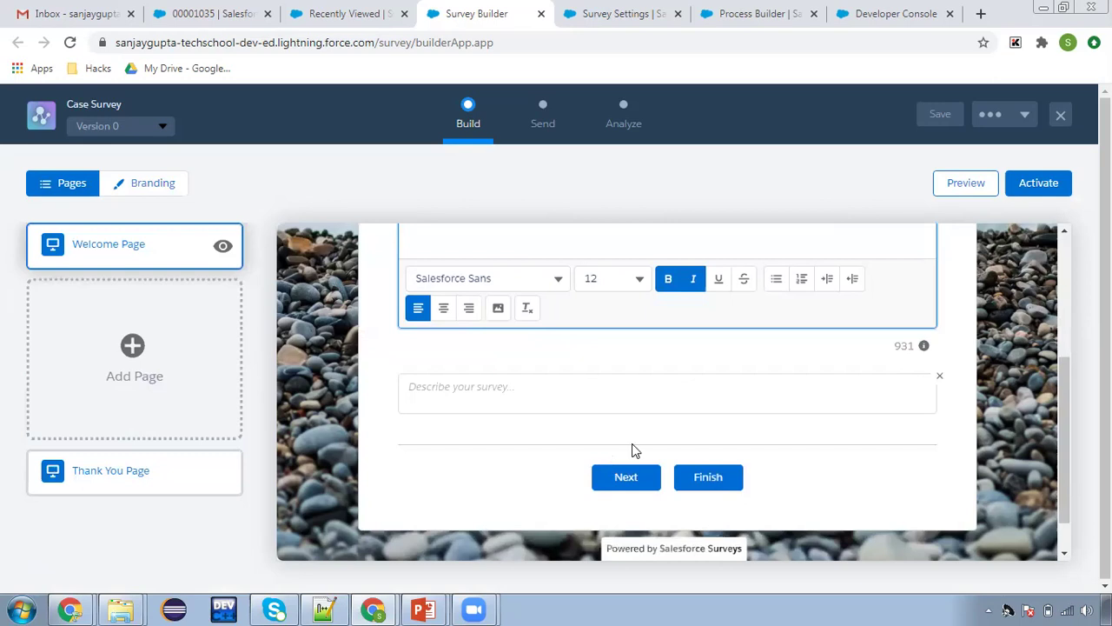
left_click(506, 387)
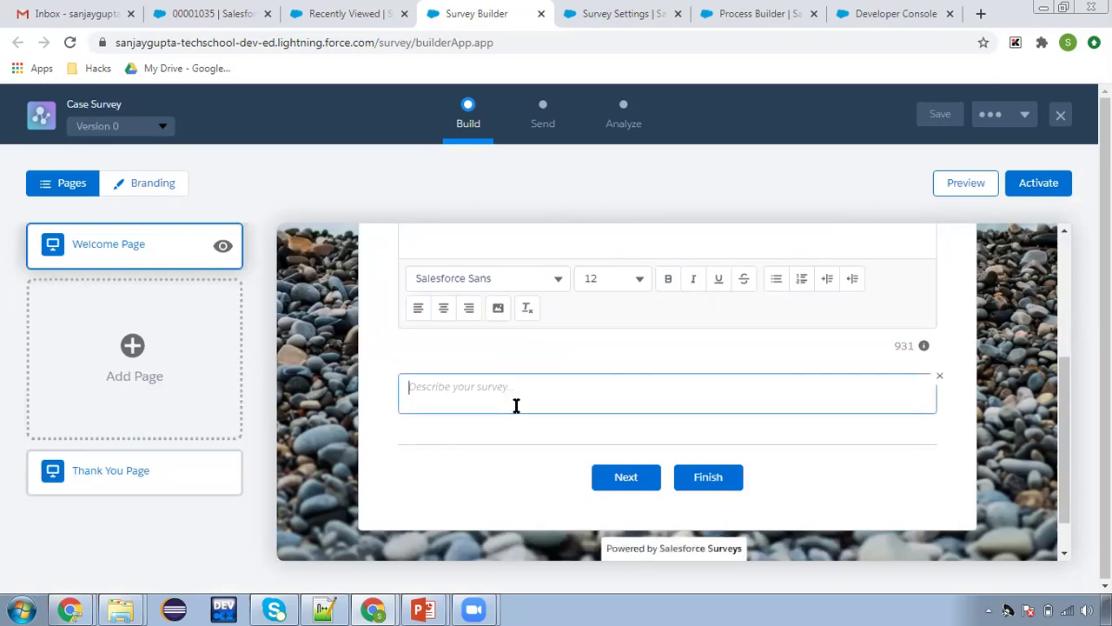
scroll(645, 539, "up", 2)
scroll(672, 513, "down", 2)
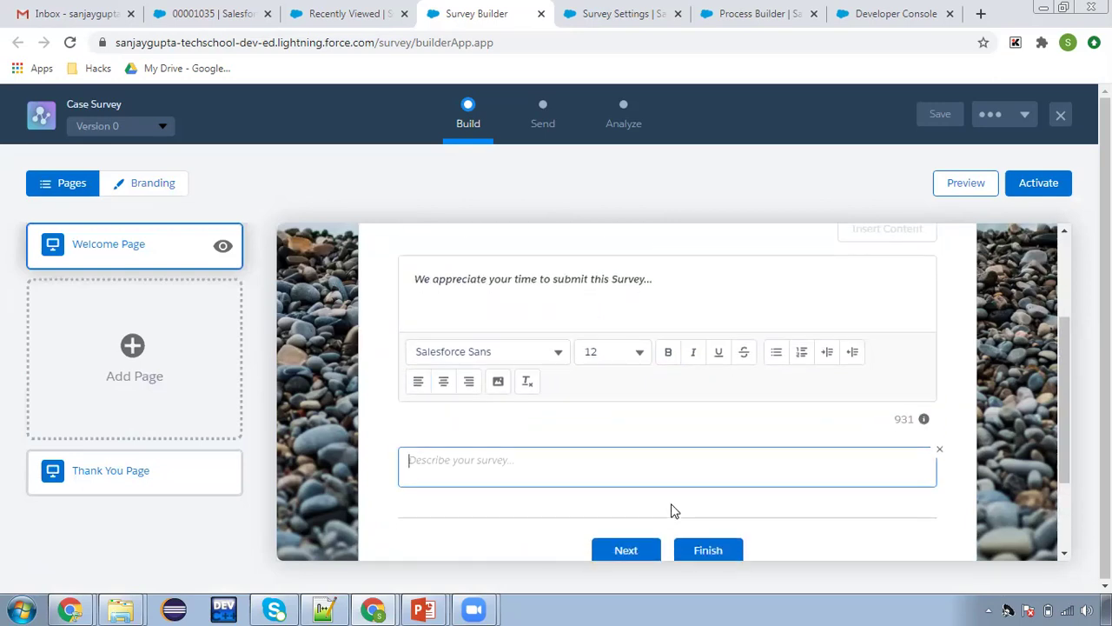
left_click(590, 391)
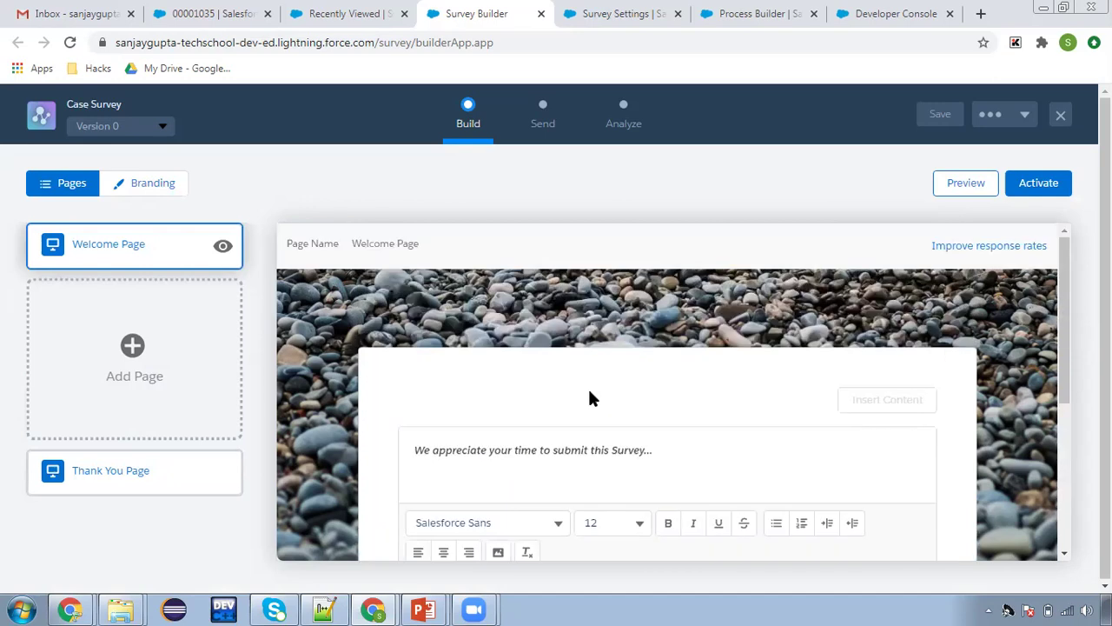
scroll(588, 391, "down", 4)
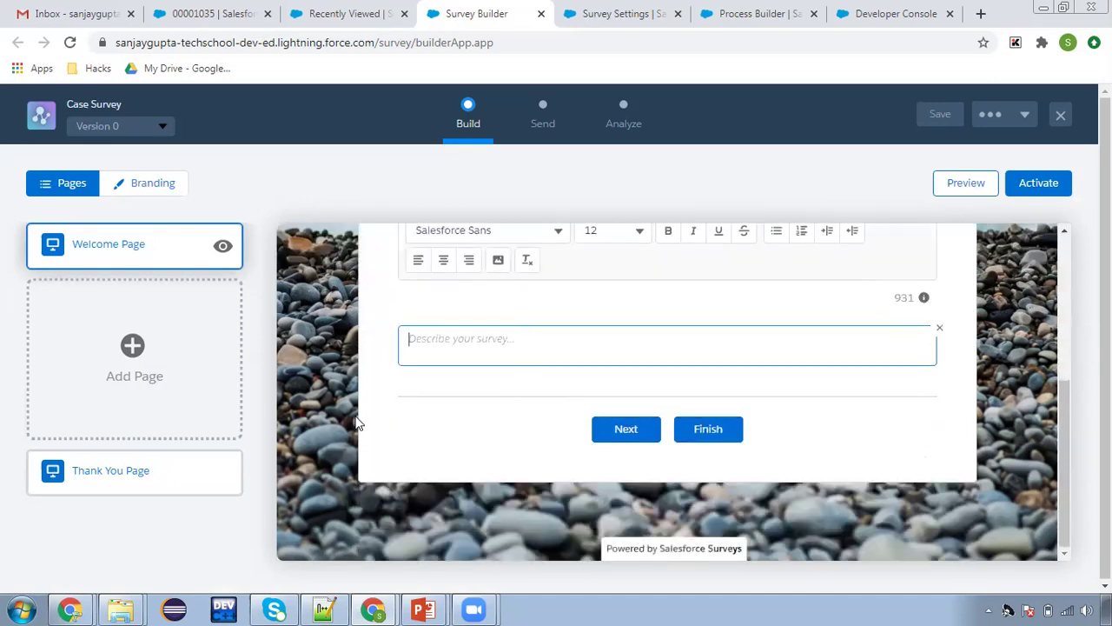
Add a new question page after the Welcome Page and open it for editing
left_click(132, 339)
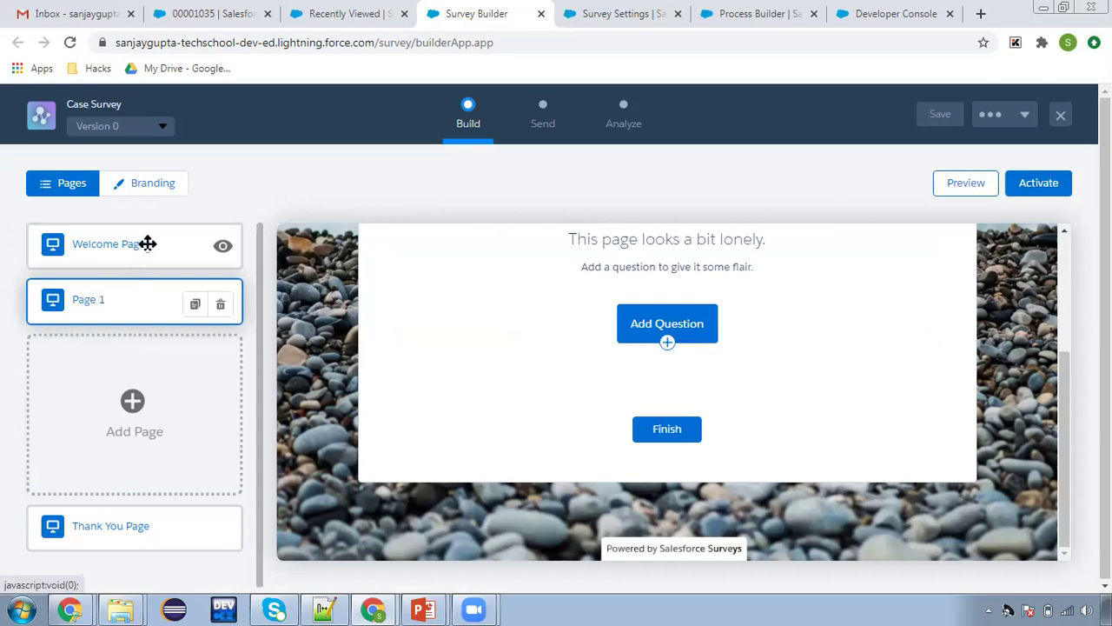
left_click(145, 243)
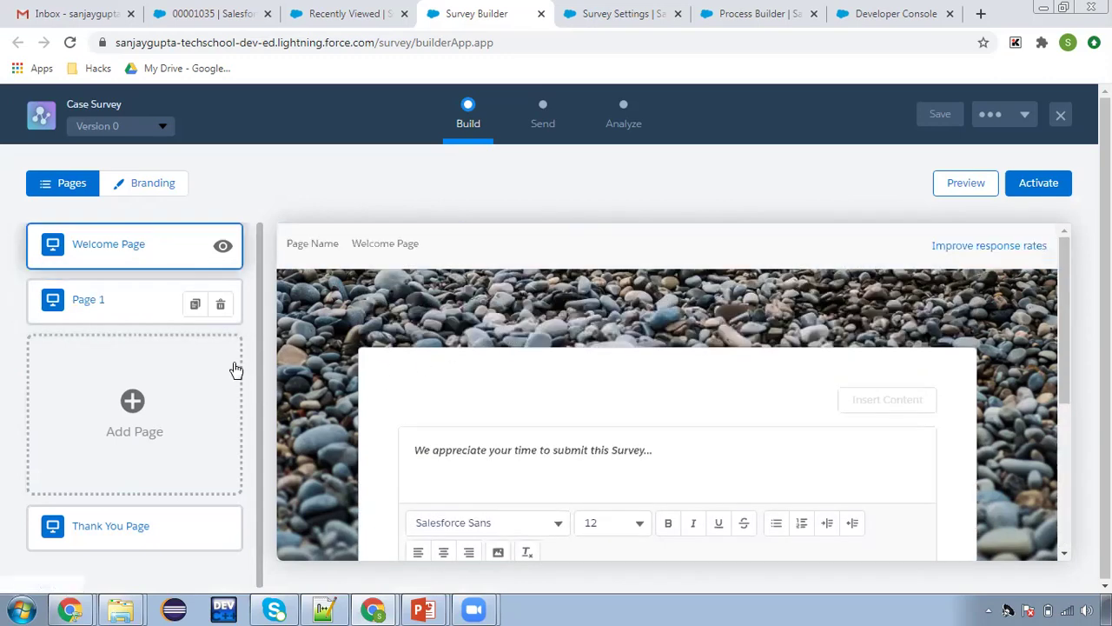
left_click(116, 299)
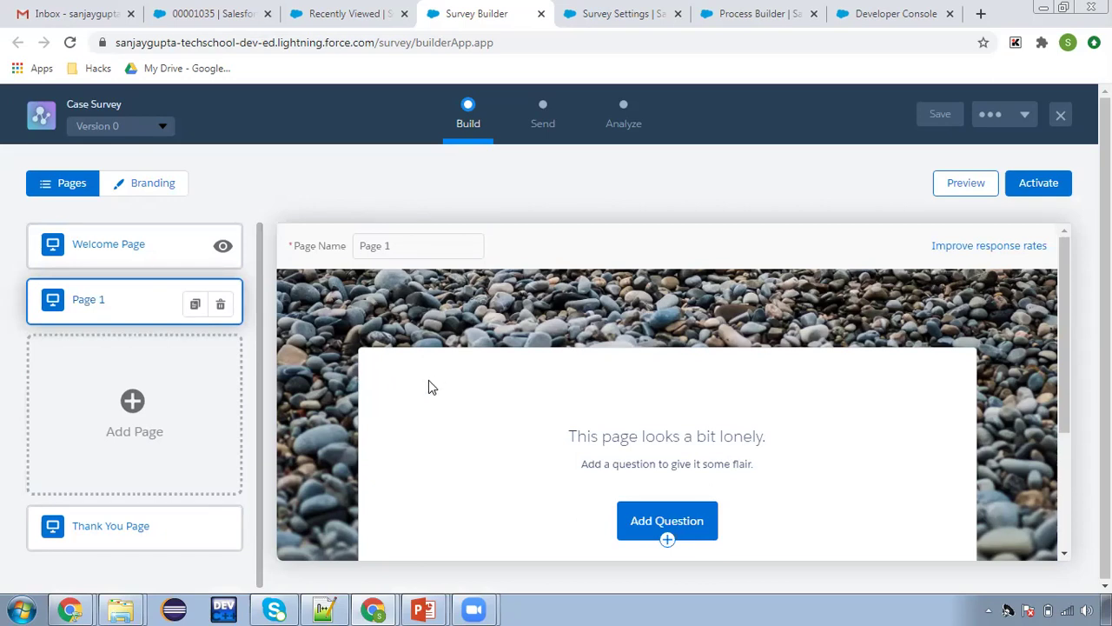
Add a Like or Dislike question to Page 1 with the text "Did you like our company Services?"
scroll(469, 400, "down", 2)
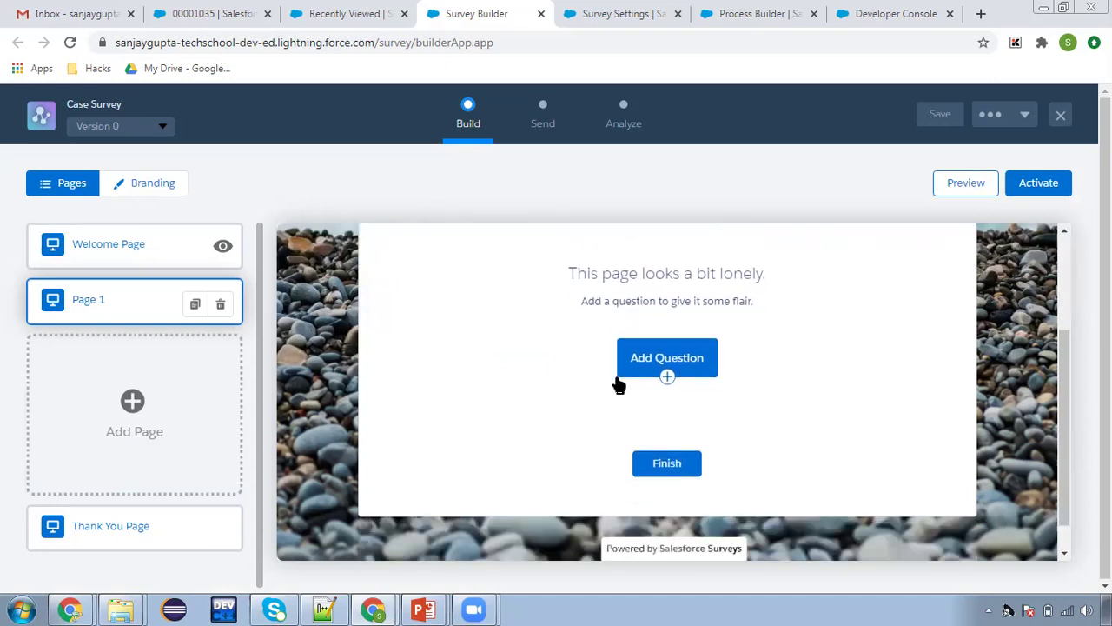
left_click(671, 363)
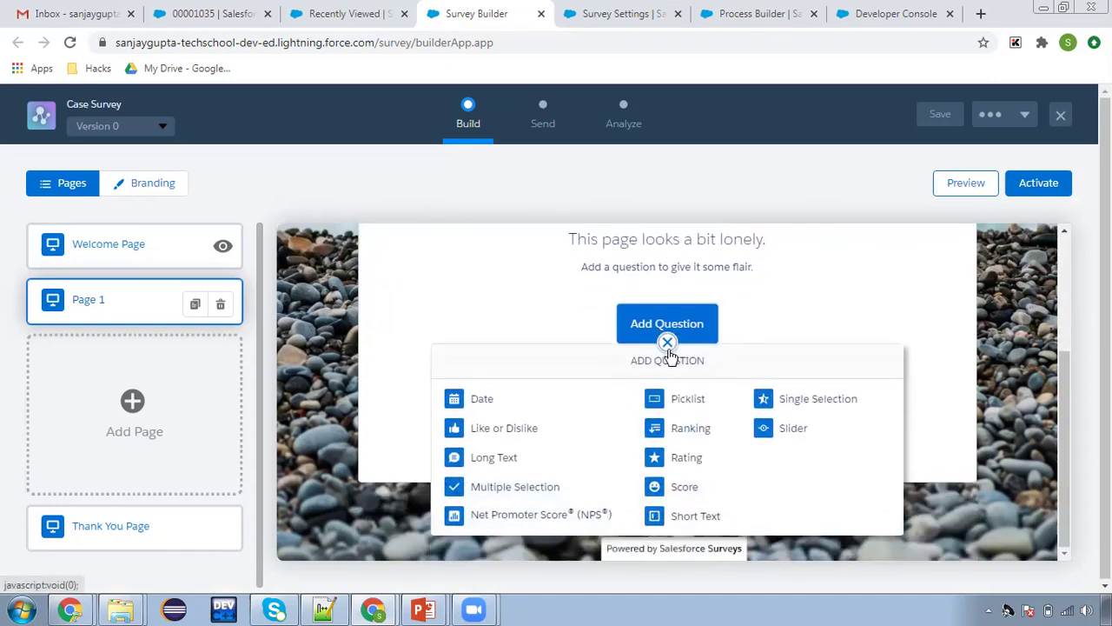
left_click(498, 434)
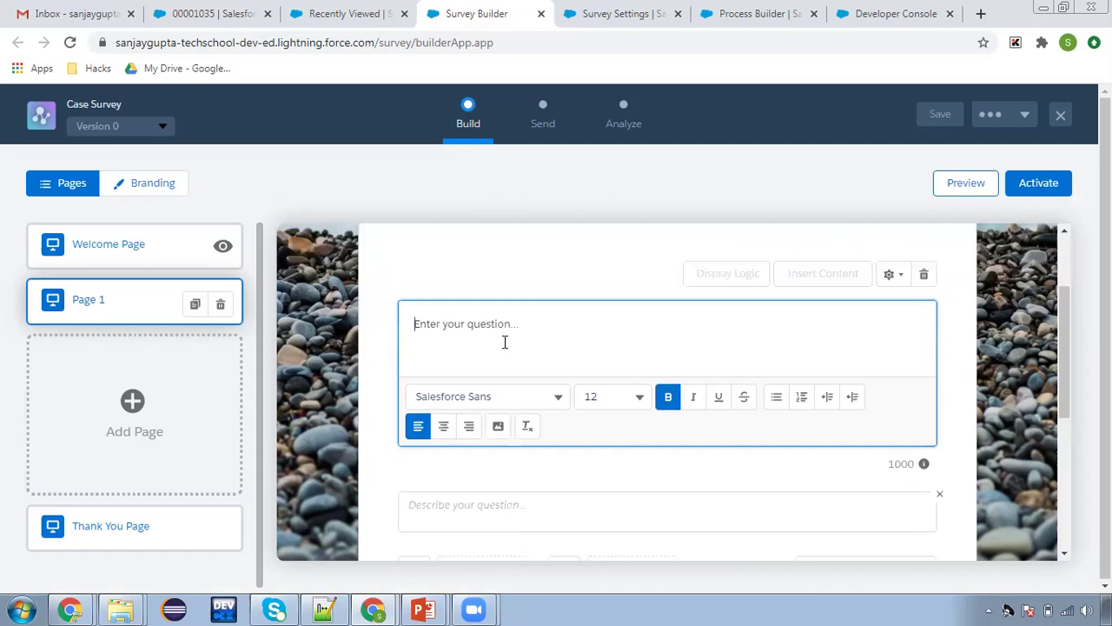
type("Did you like our company Services?")
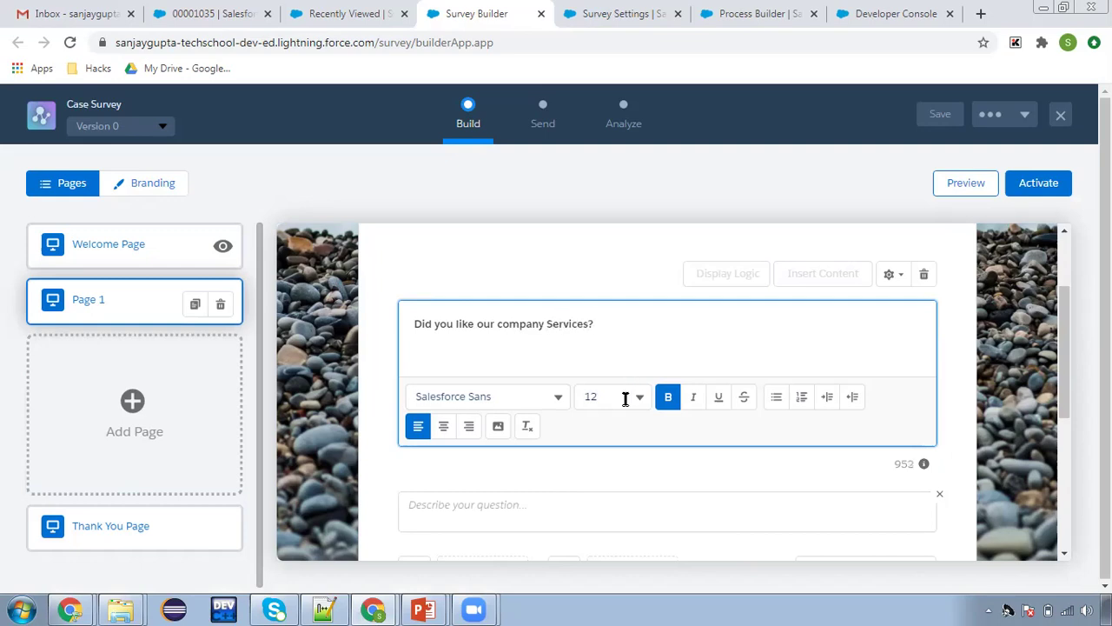
scroll(624, 398, "down", 2)
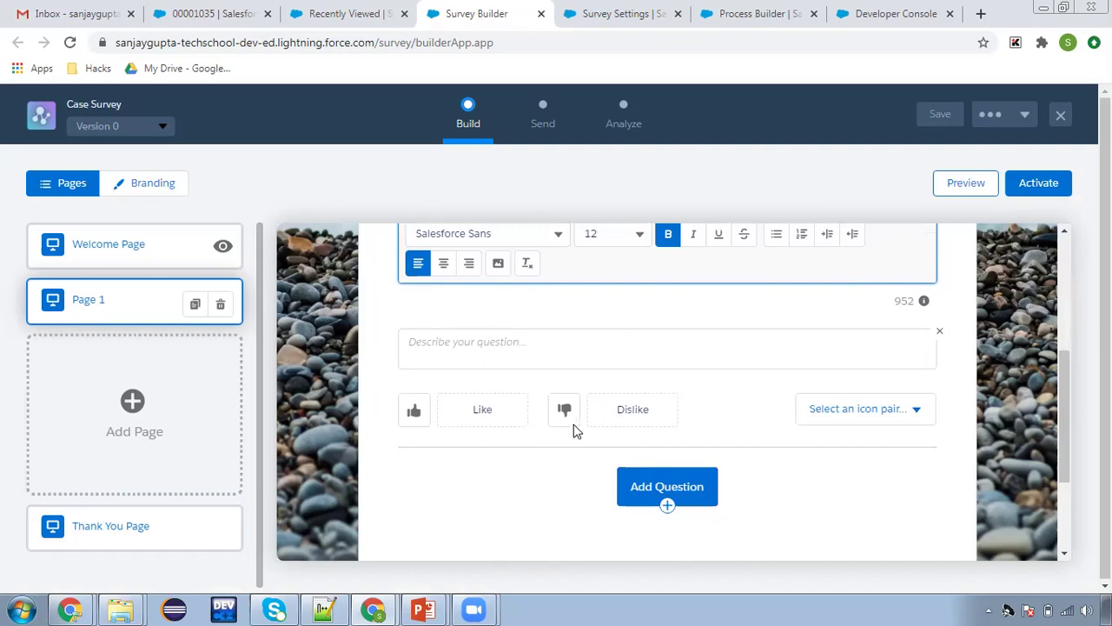
scroll(584, 426, "down", 2)
scroll(585, 422, "up", 5)
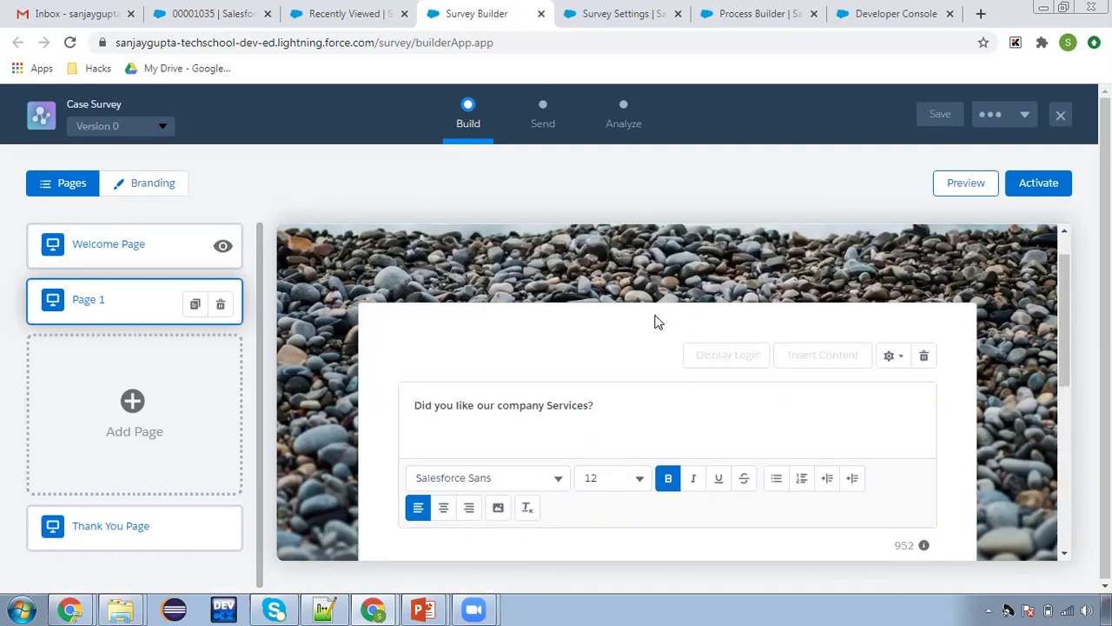
scroll(655, 324, "down", 4)
scroll(645, 341, "up", 5)
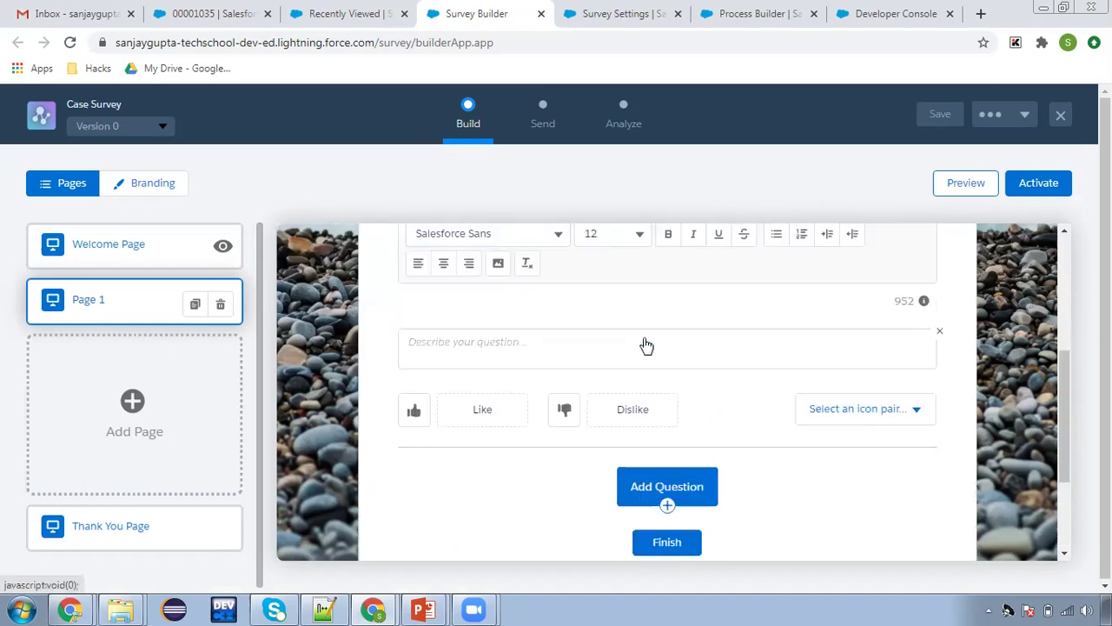
scroll(645, 343, "down", 3)
scroll(643, 344, "down", 2)
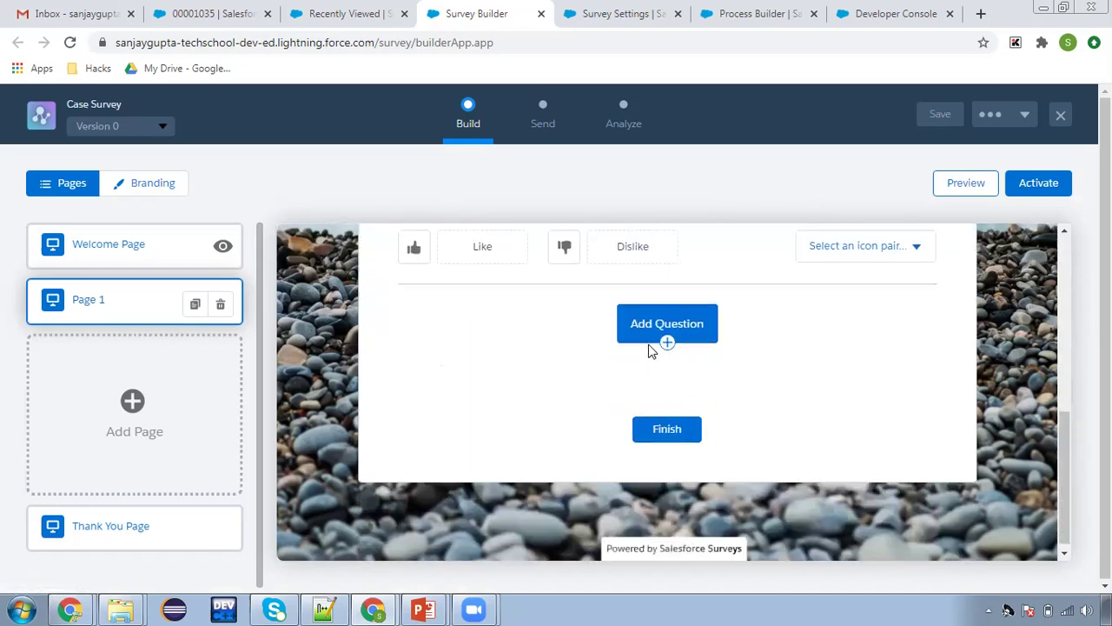
left_click(660, 323)
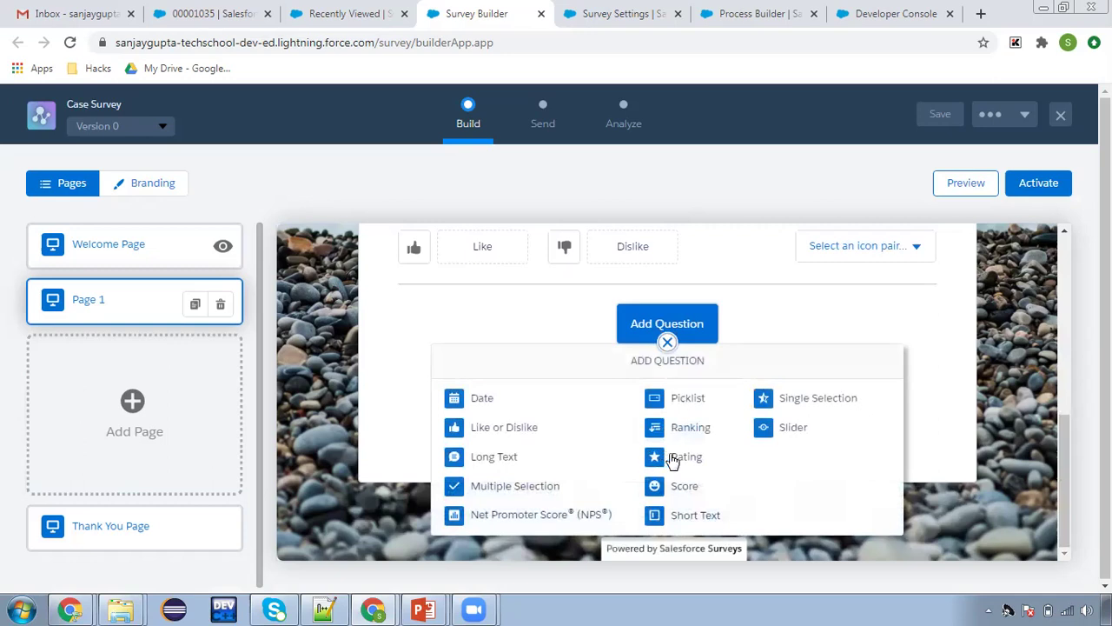
left_click(680, 461)
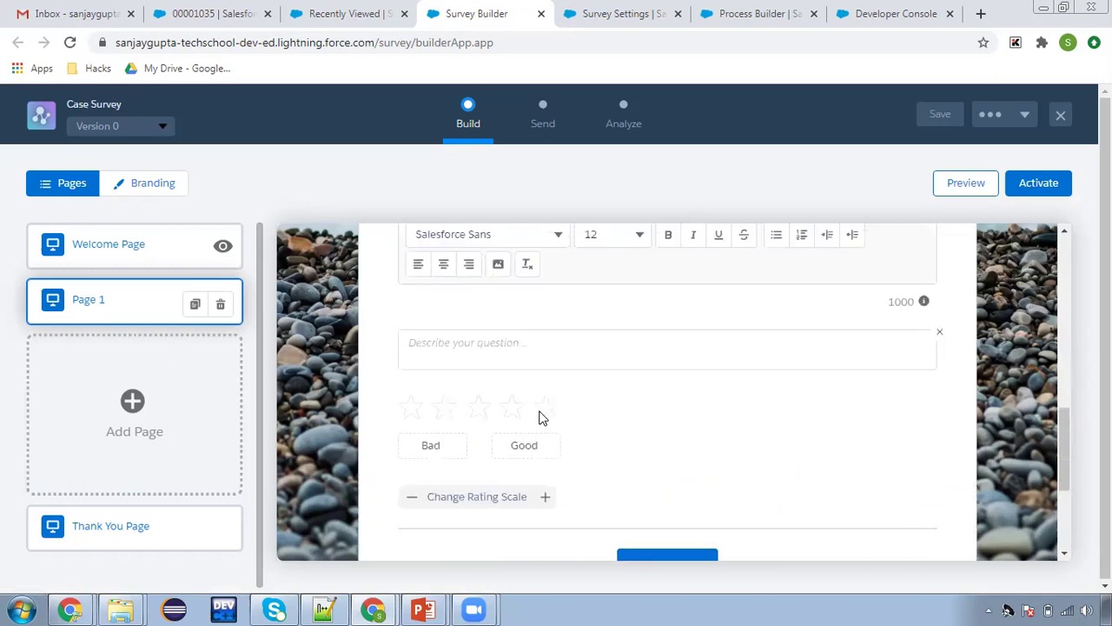
scroll(539, 417, "up", 2)
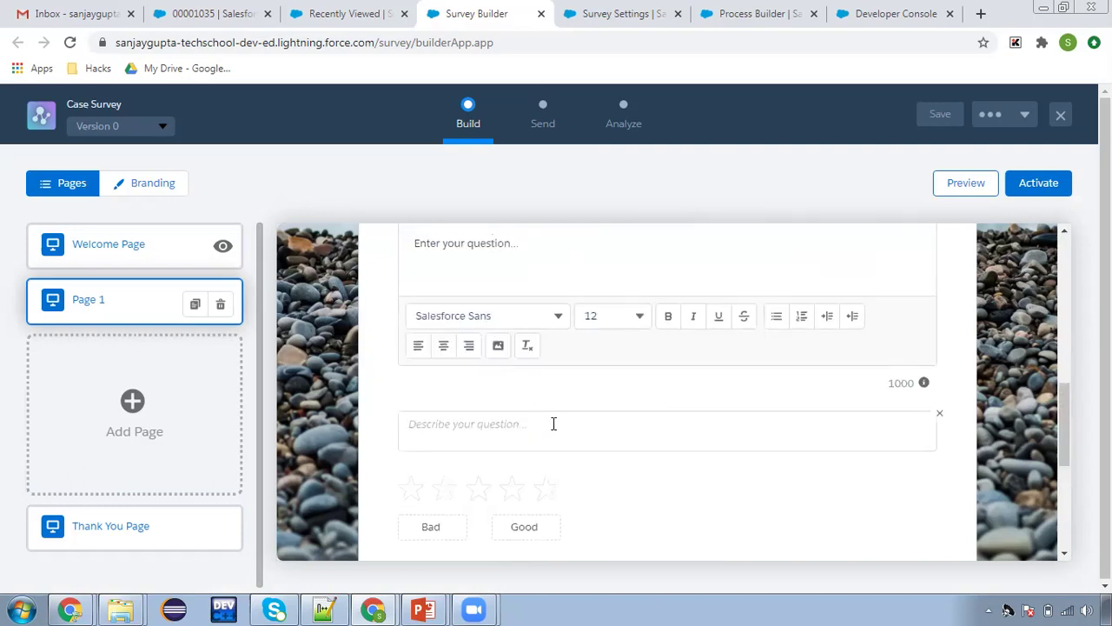
left_click(510, 340)
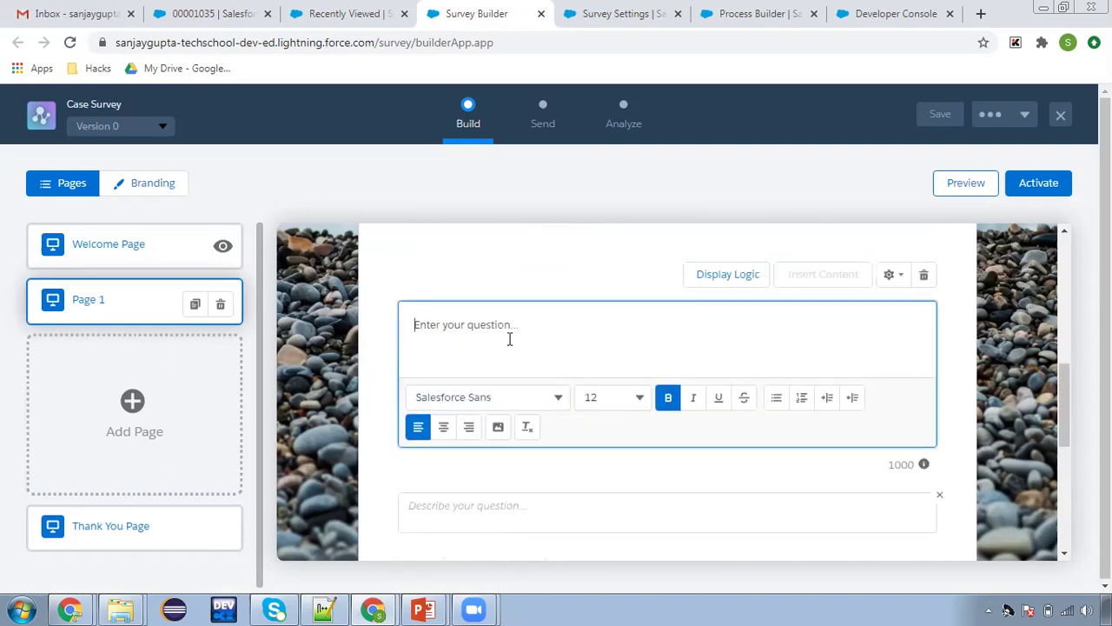
type("Cho")
key("BackSpace")
key("BackSpace")
type("Pro")
key("ctrl+a")
key("BackSpace")
scroll(611, 402, "up", 4)
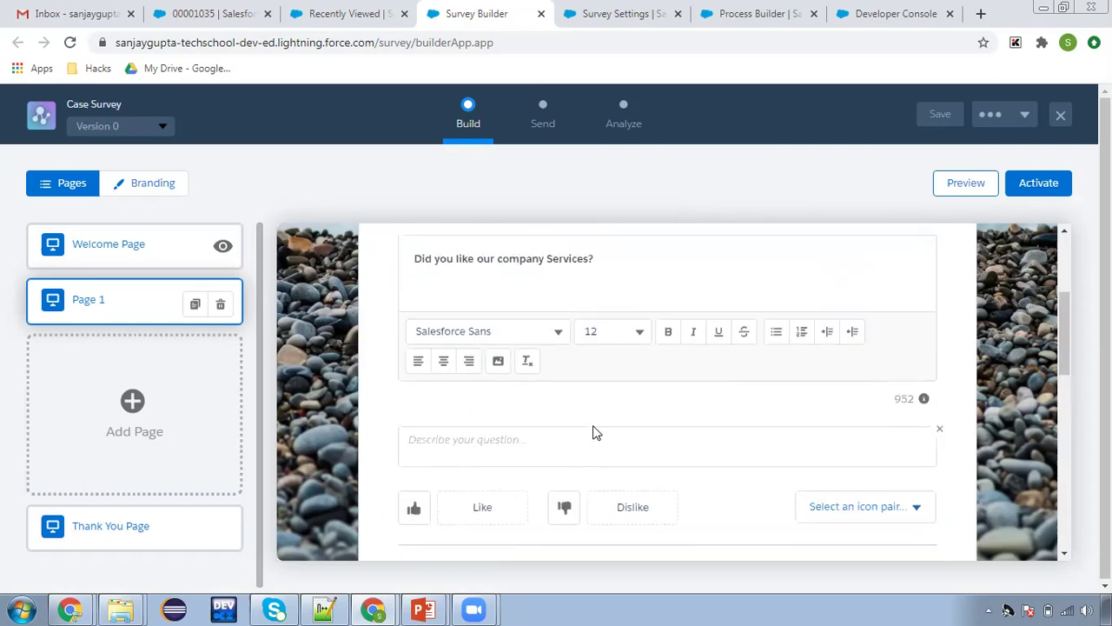
scroll(596, 432, "down", 1)
scroll(596, 432, "down", 5)
scroll(938, 348, "up", 3)
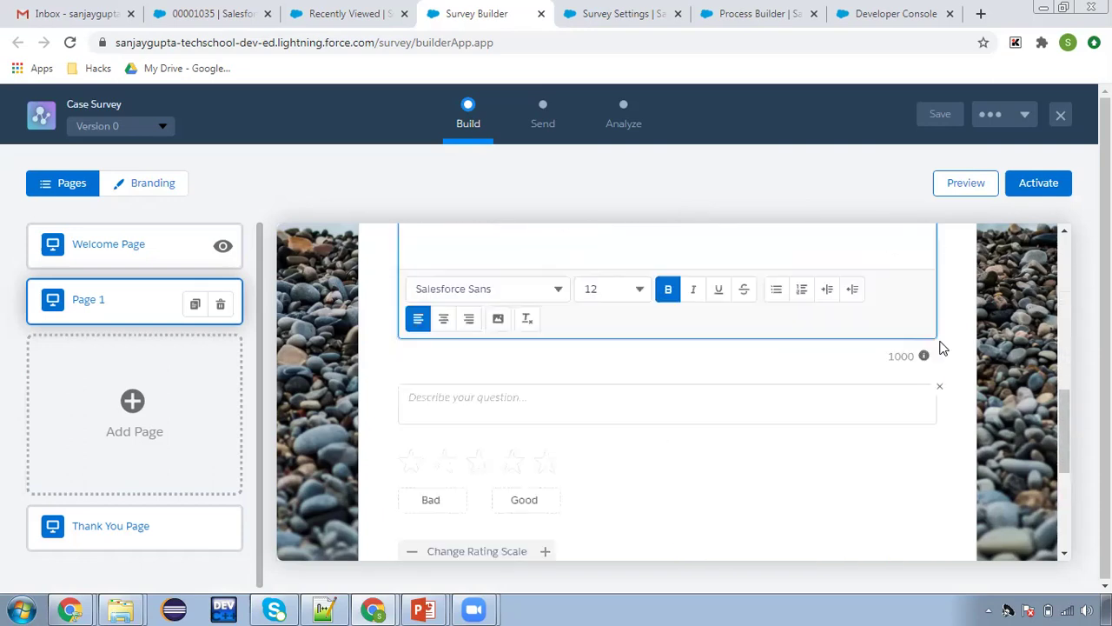
scroll(954, 346, "up", 1)
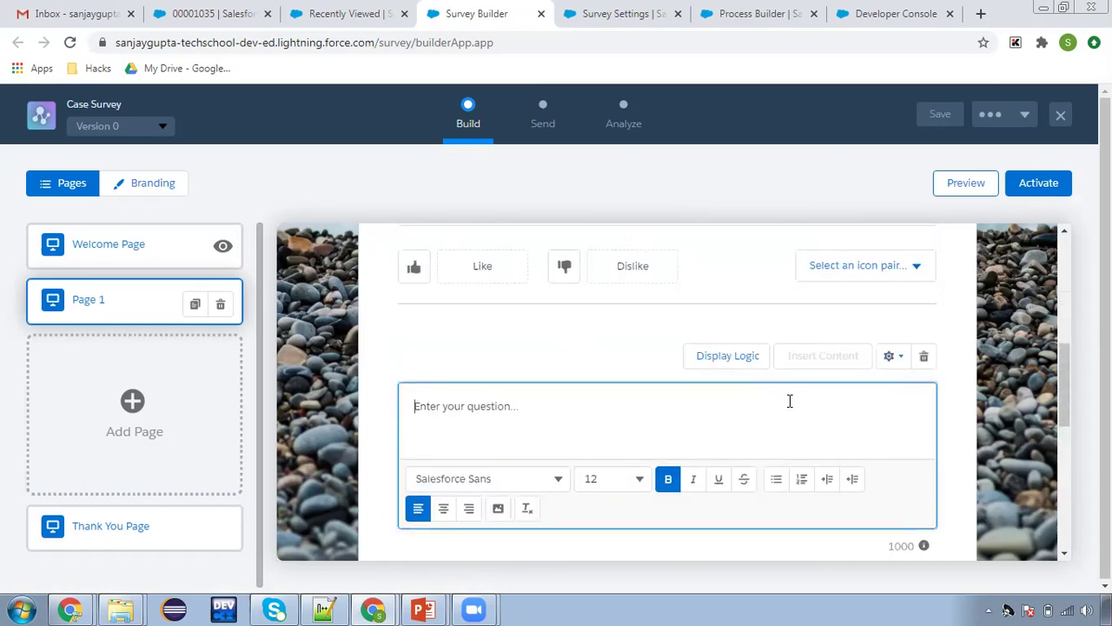
scroll(710, 403, "down", 1)
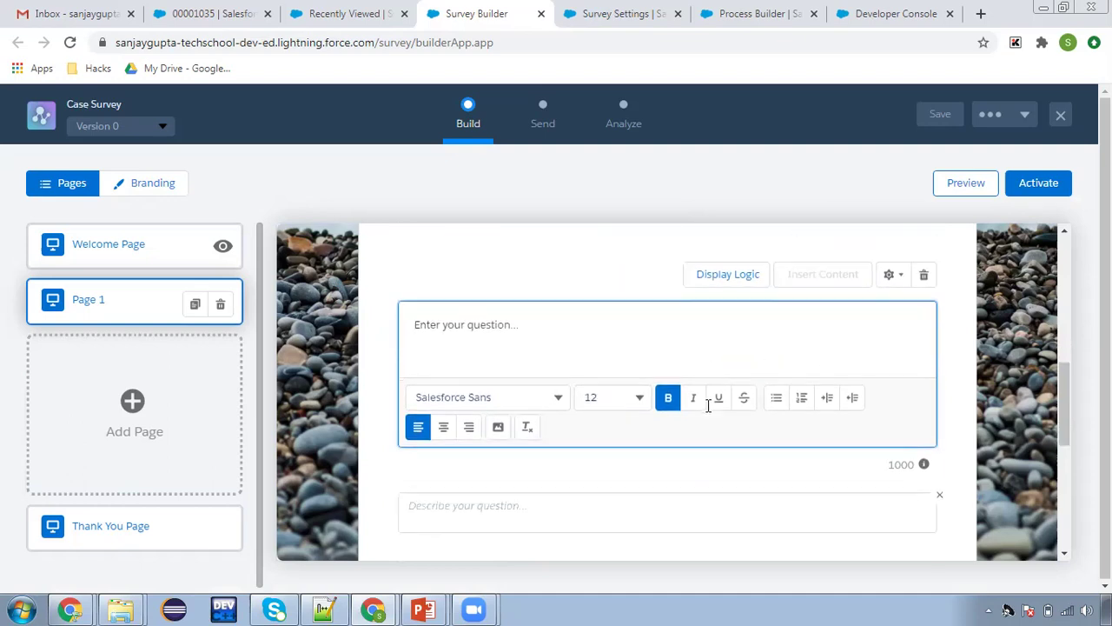
scroll(659, 448, "down", 2)
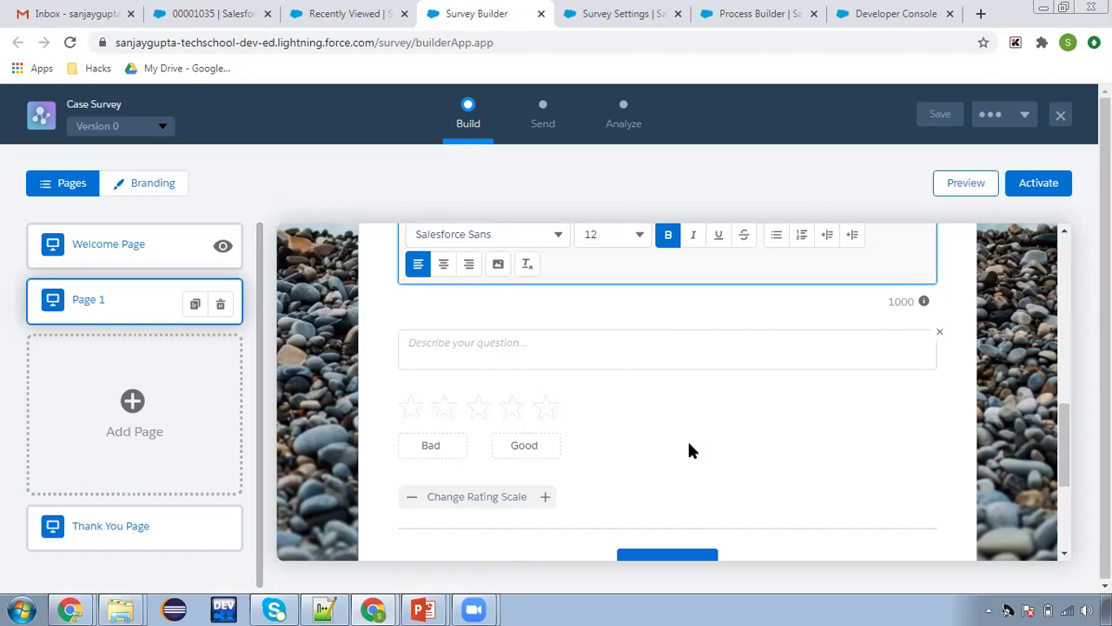
scroll(689, 450, "up", 3)
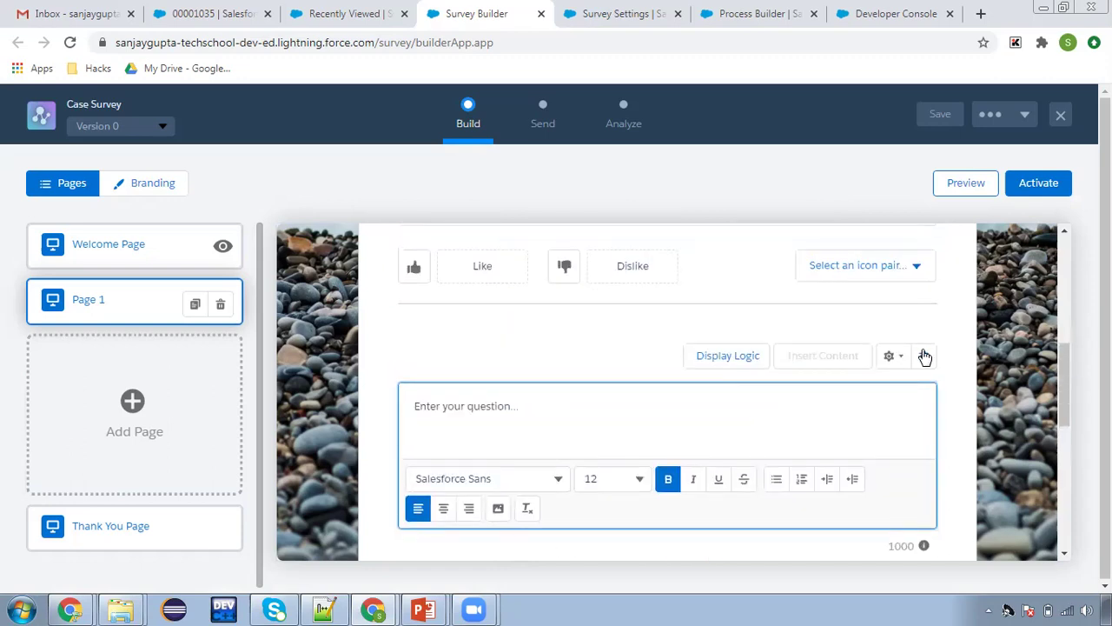
left_click(925, 357)
Add a Score question below the Like or Dislike question and reduce its scoring scale to 0–8
left_click(679, 343)
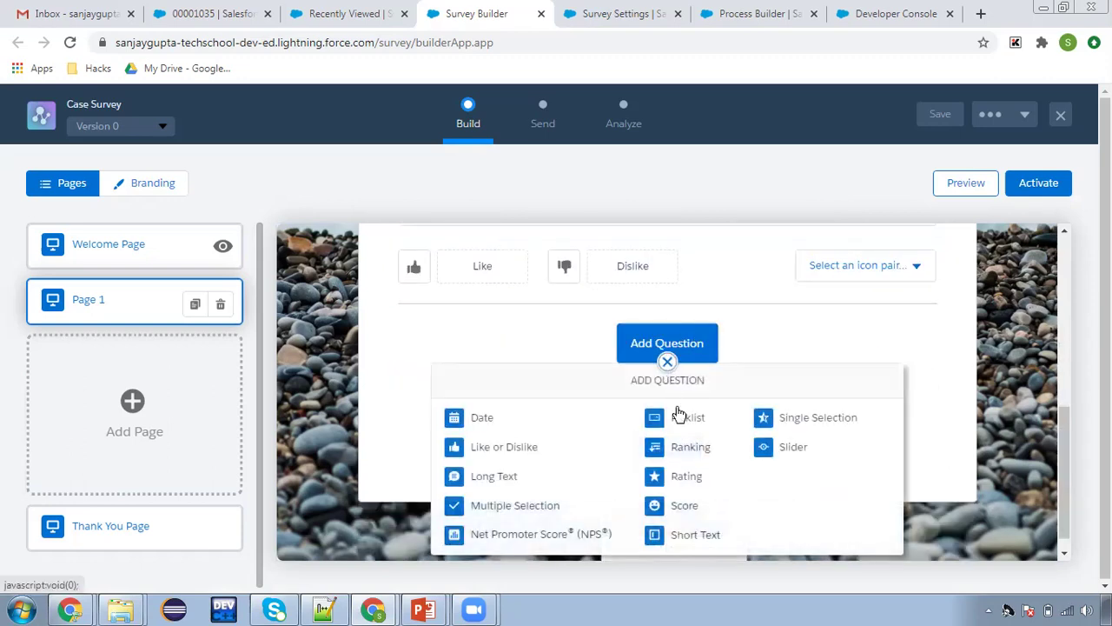
left_click(679, 507)
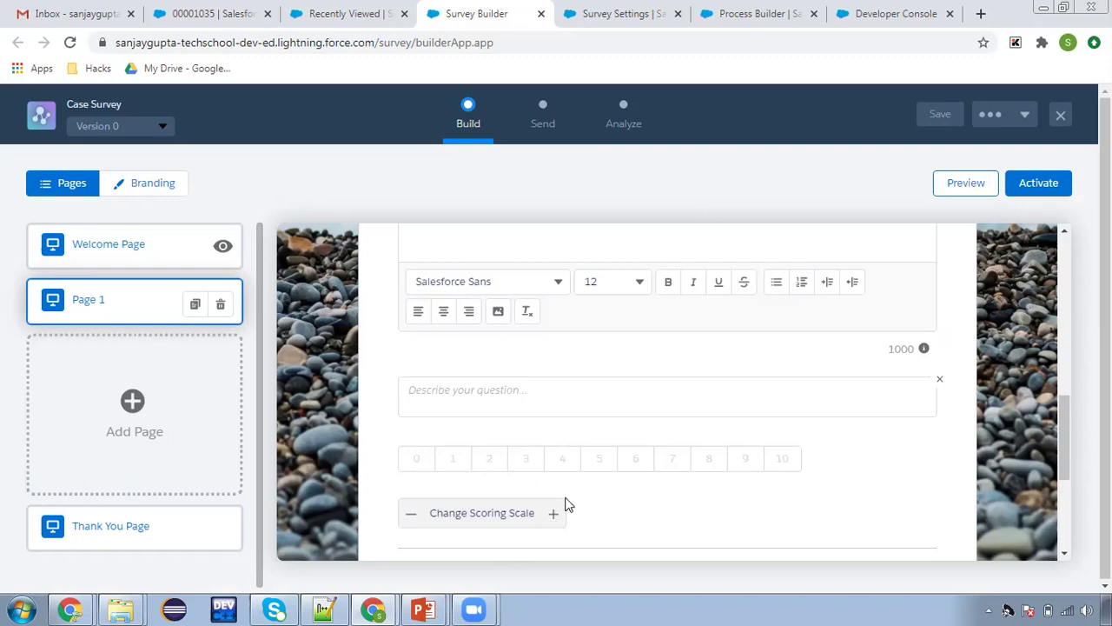
left_click(413, 519)
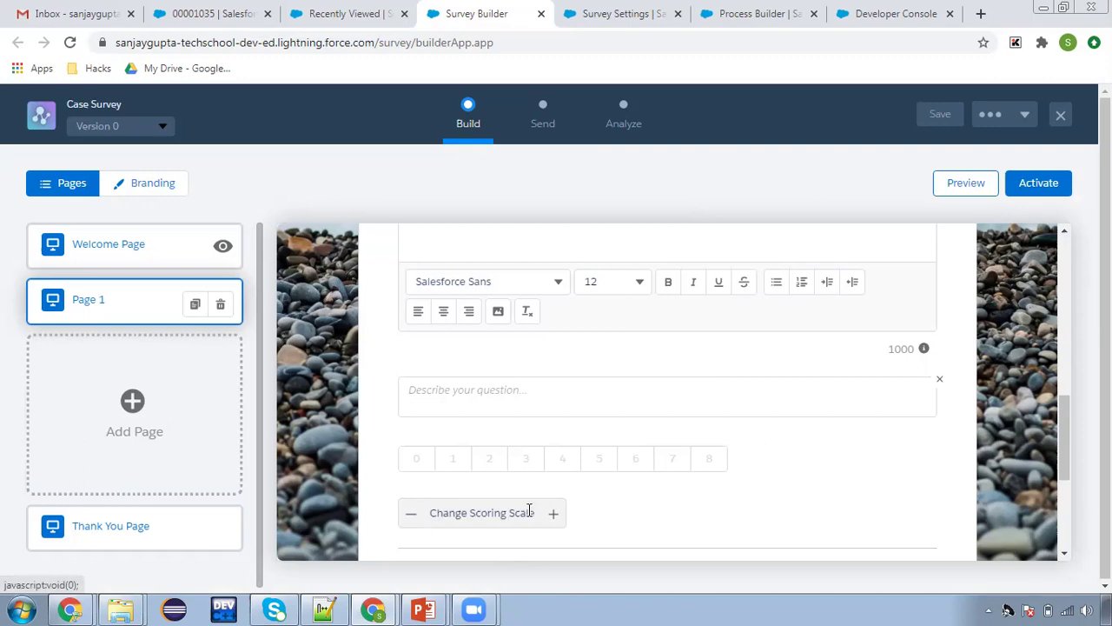
Enter question text beginning "Scale our service" for the Score question
scroll(530, 434, "up", 2)
left_click(507, 378)
type("Scale our servic")
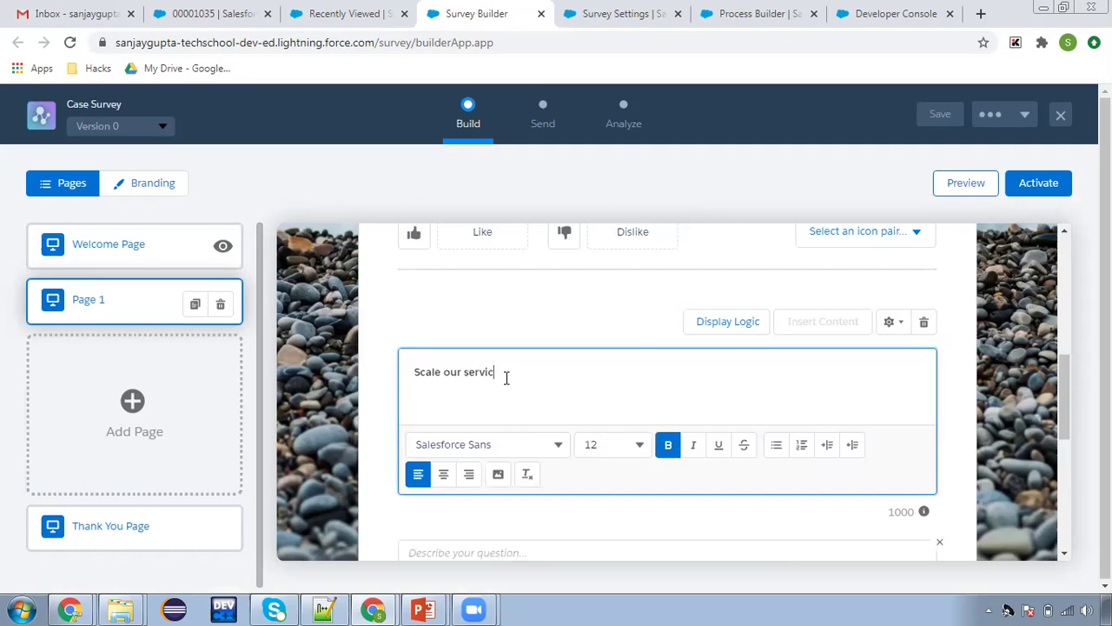
type("e/pr")
Add a second question page to the survey after Page 1
scroll(506, 376, "down", 4)
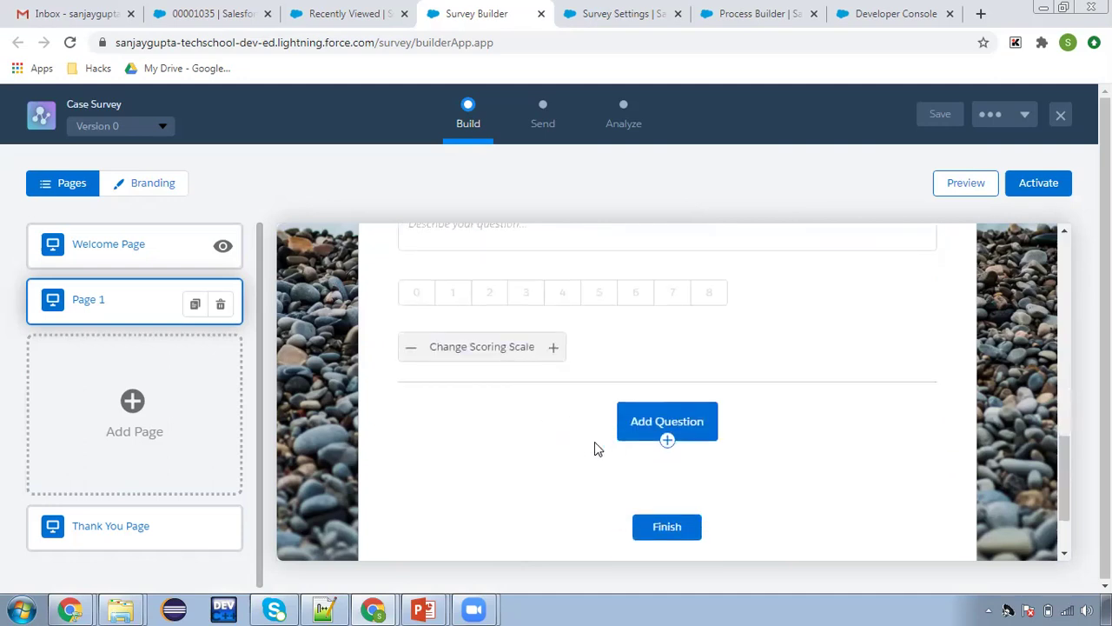
left_click(128, 404)
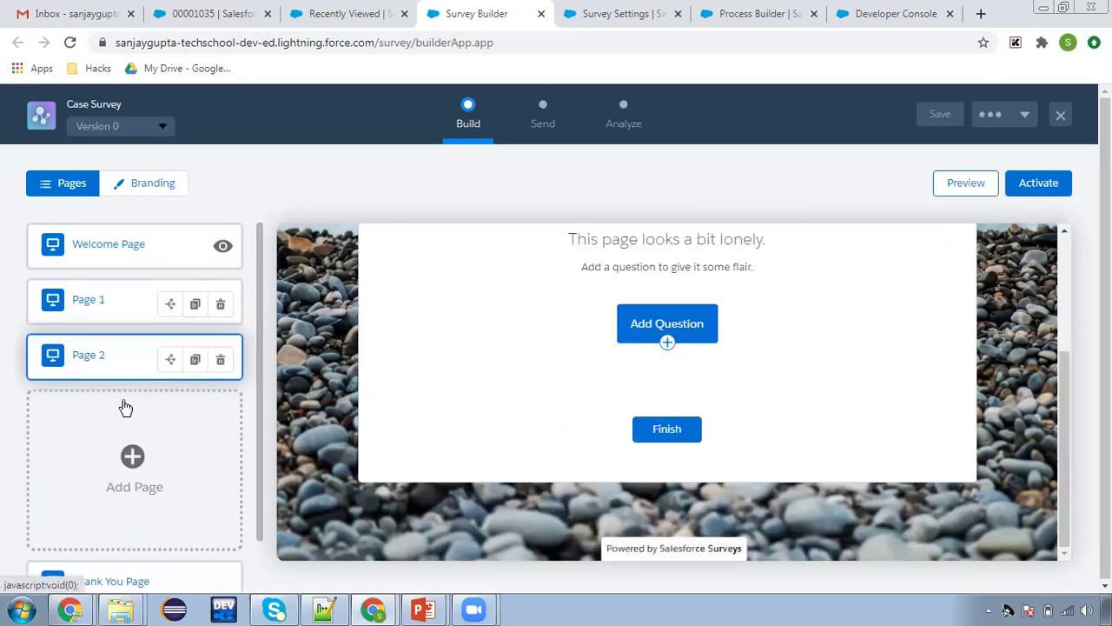
scroll(642, 382, "up", 2)
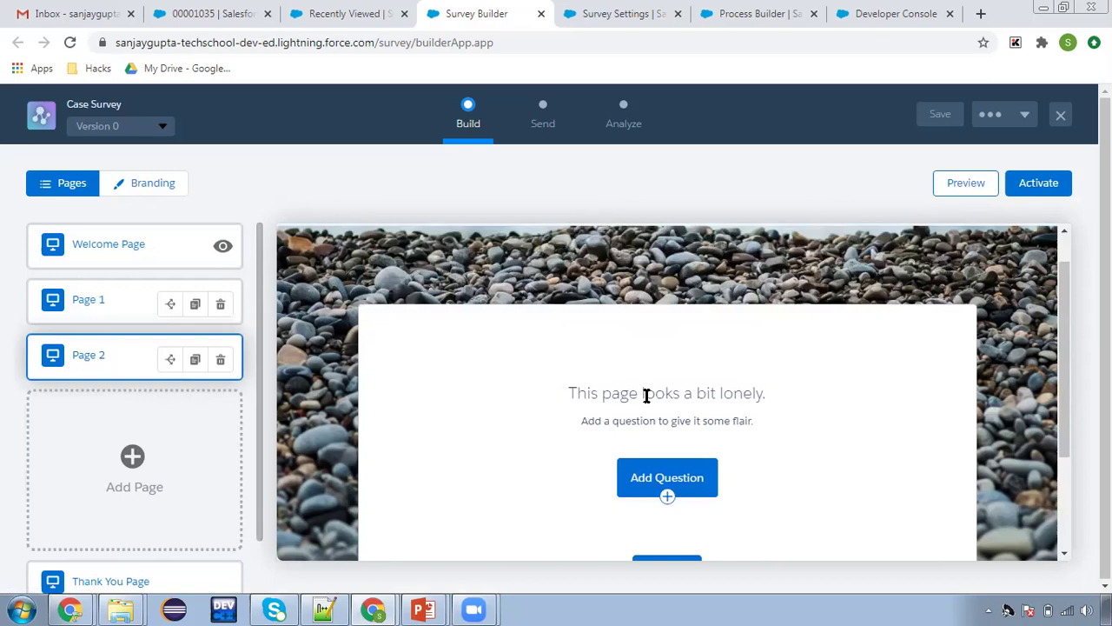
scroll(648, 409, "down", 2)
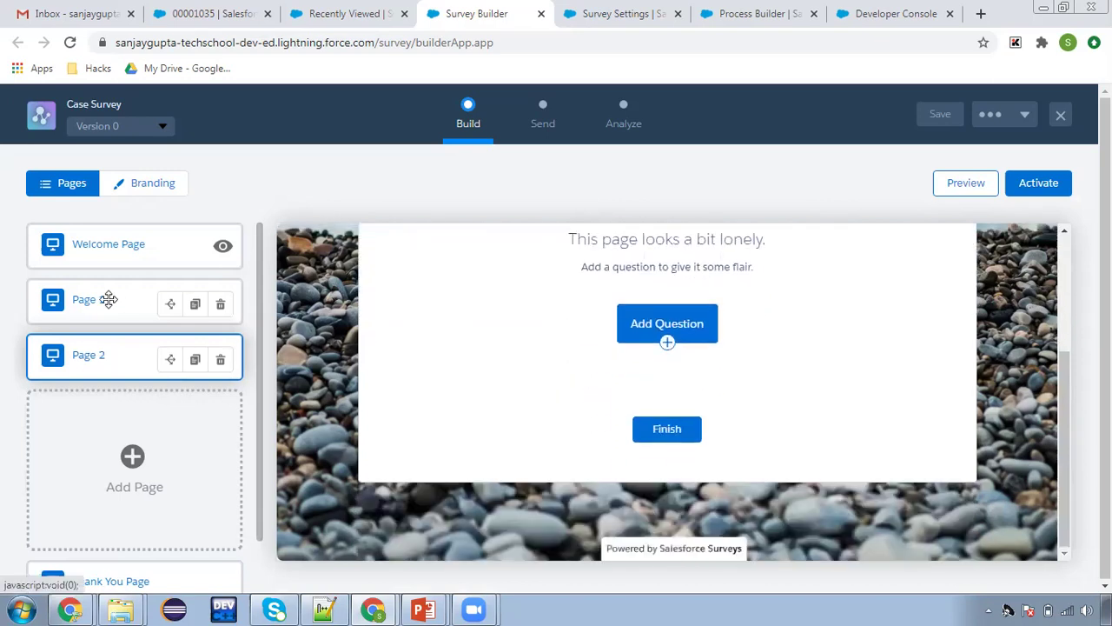
Look over the questions on Page 1 and add a Long Text question to Page 2
left_click(108, 299)
scroll(658, 347, "up", 6)
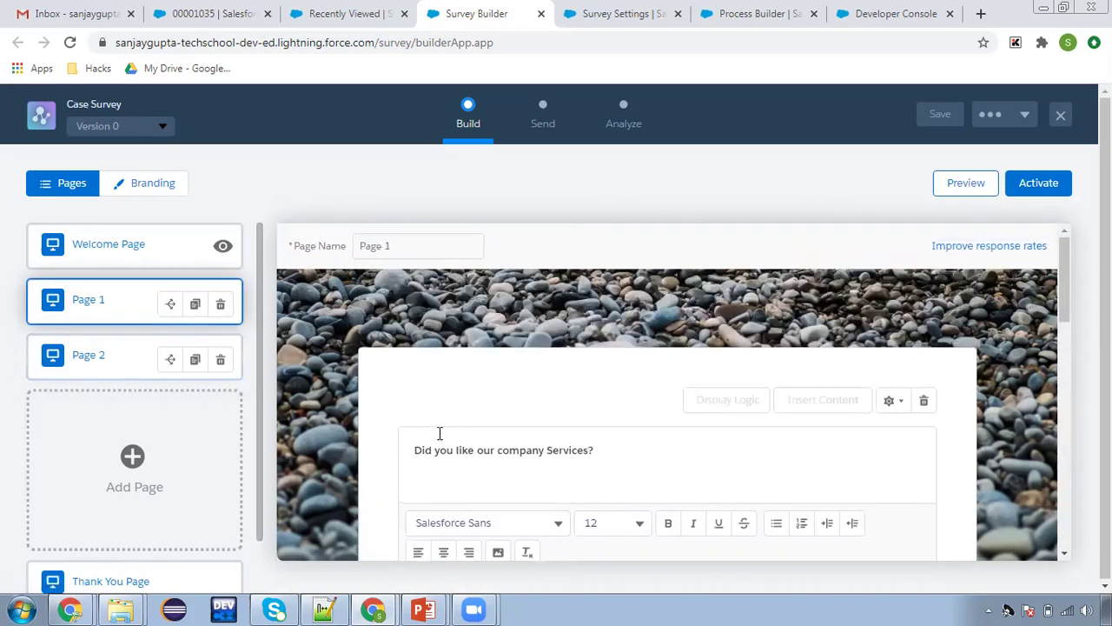
scroll(597, 466, "down", 6)
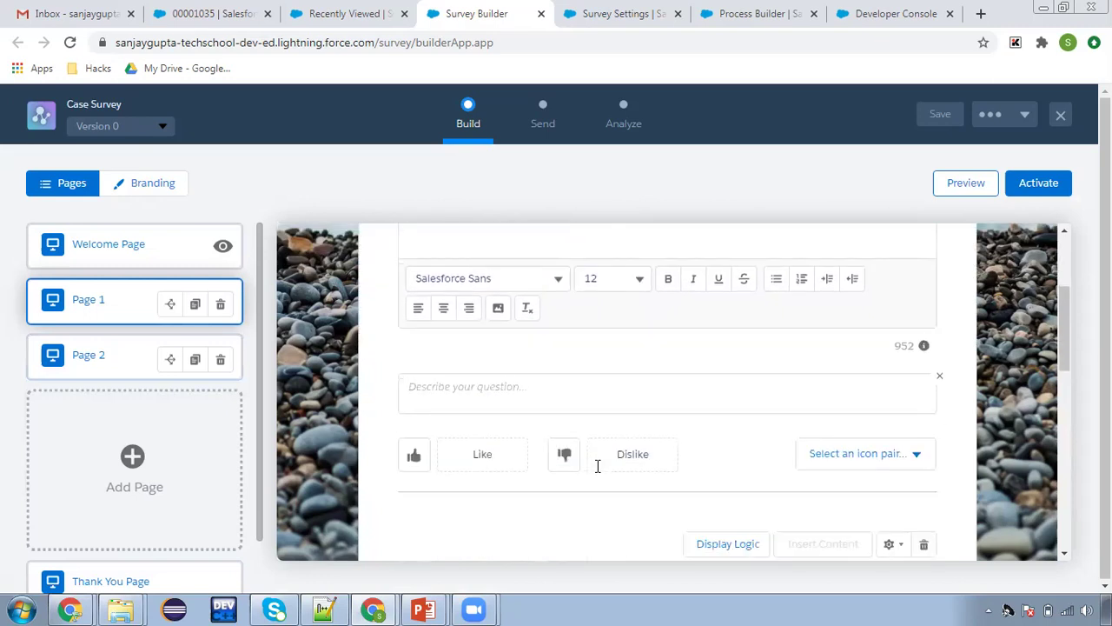
scroll(548, 391, "down", 5)
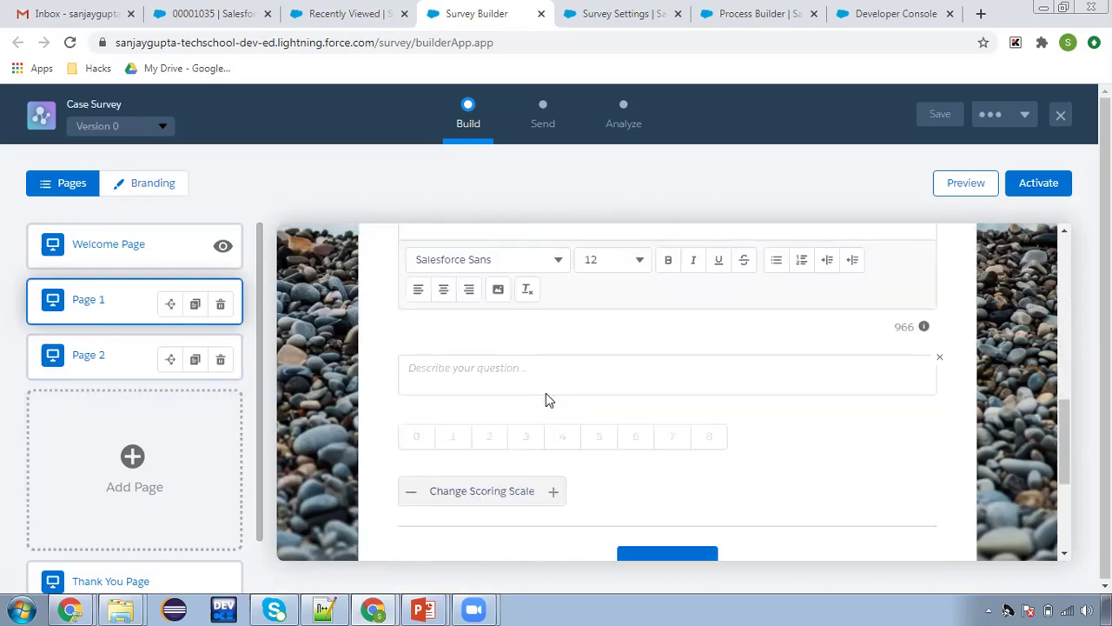
left_click(107, 355)
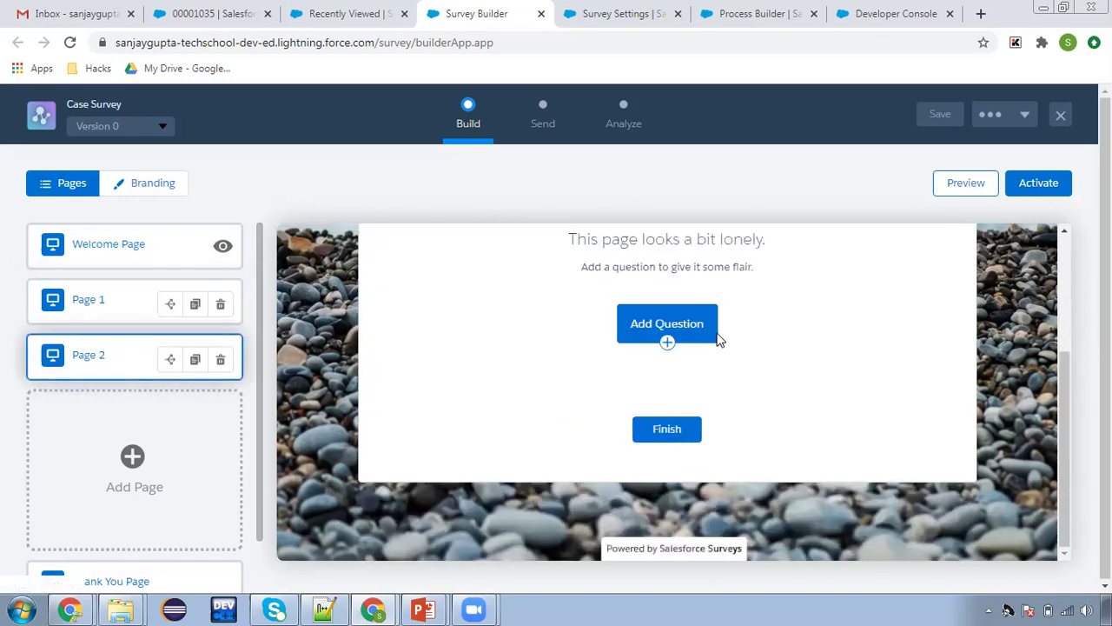
left_click(666, 339)
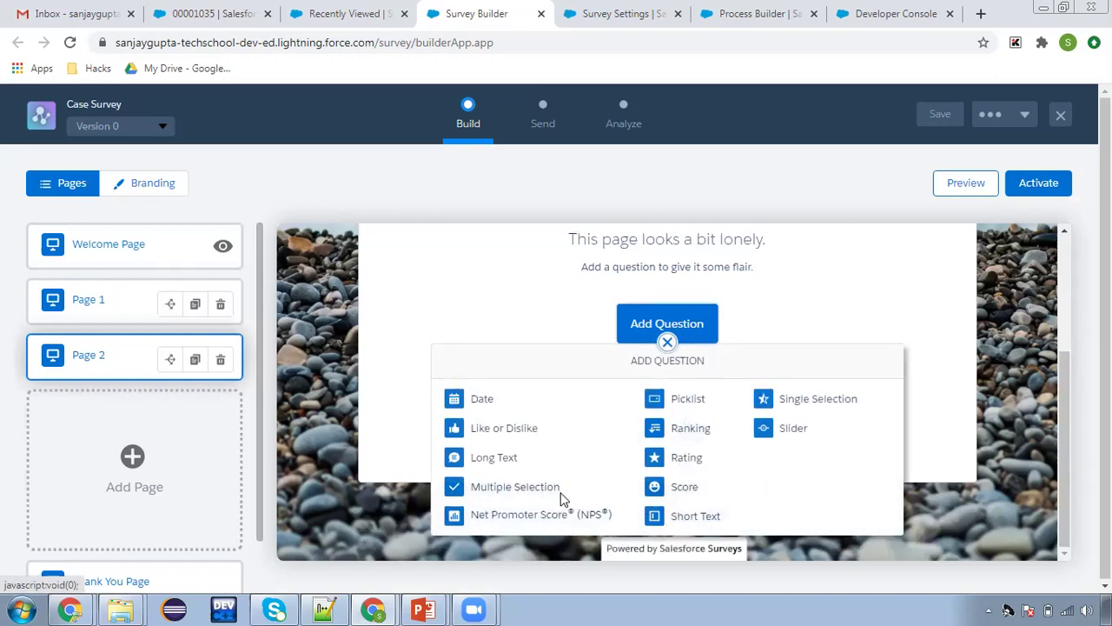
left_click(491, 457)
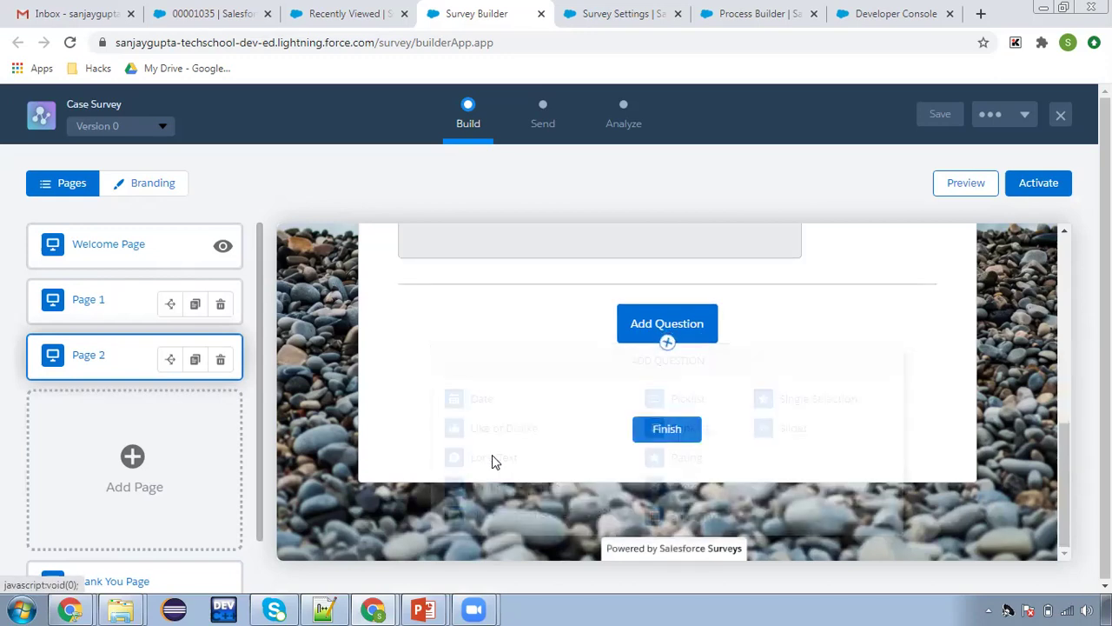
Enter "Provide your valuable suggestions..." as the question text of the Long Text question on Page 2
left_click(509, 425)
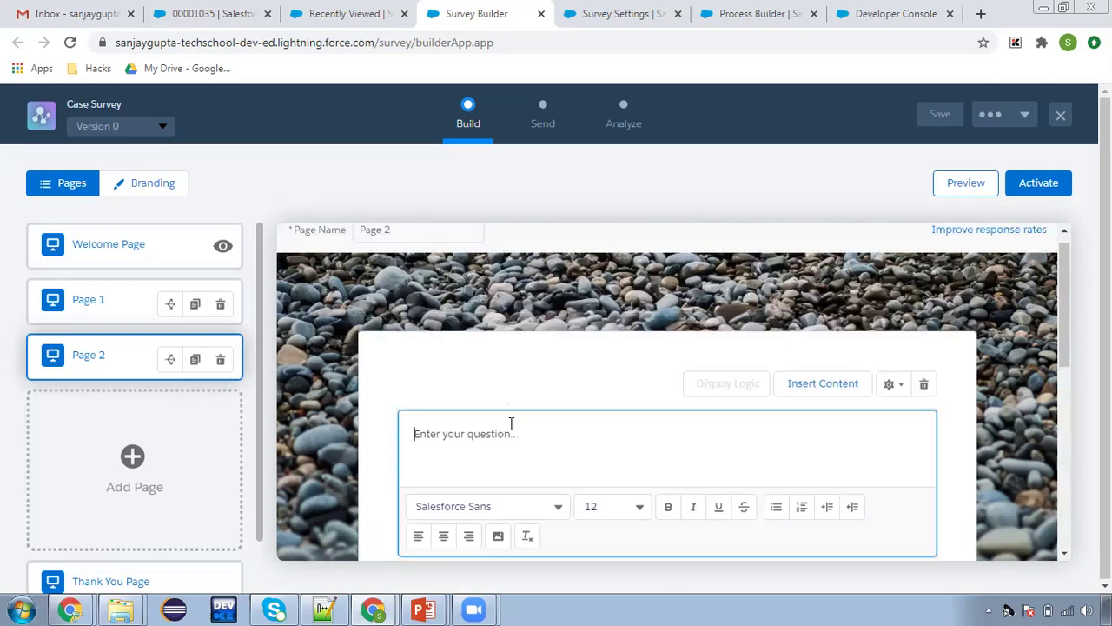
type("Provide you")
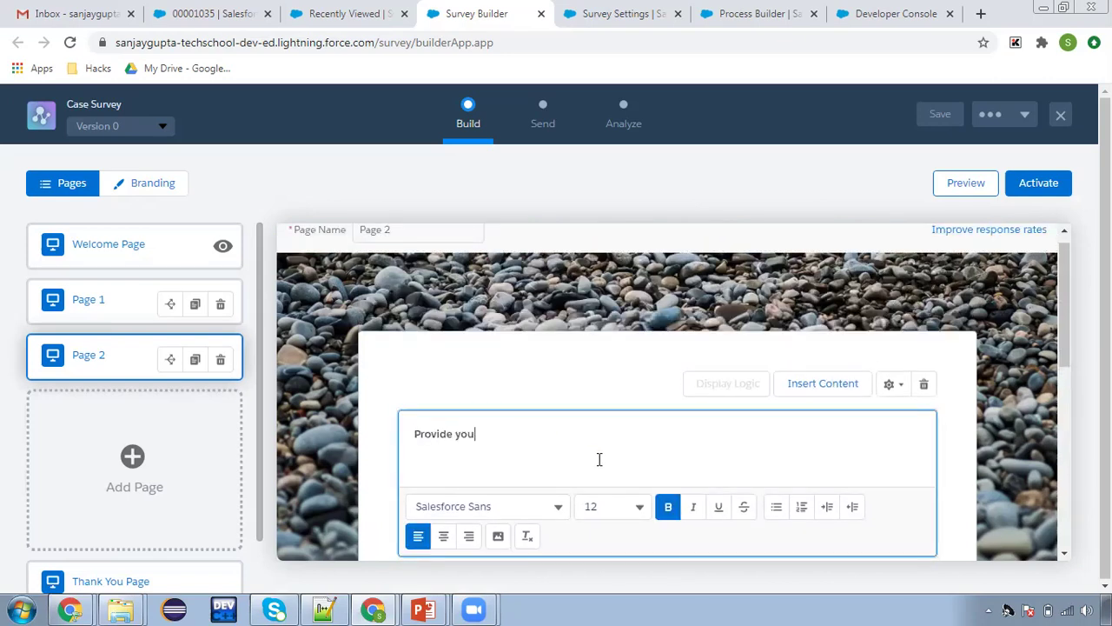
type("r valueable sur")
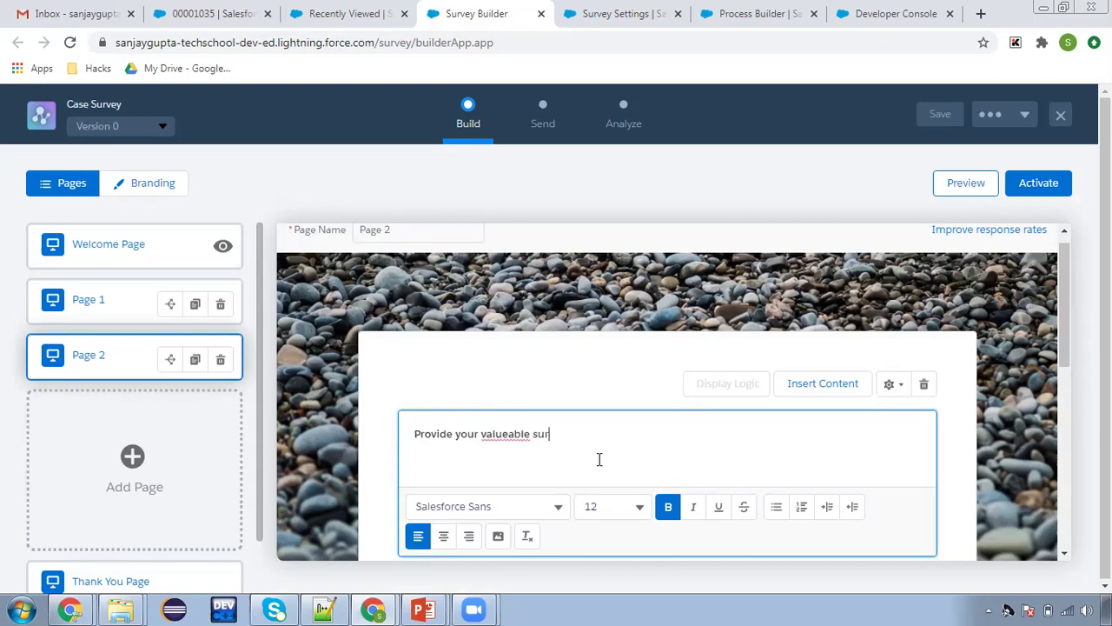
key("BackSpace")
key("BackSpace")
key("BackSpace")
key("BackSpace")
key("BackSpace")
key("BackSpace")
key("BackSpace")
key("BackSpace")
key("BackSpace")
type("able suggestions...")
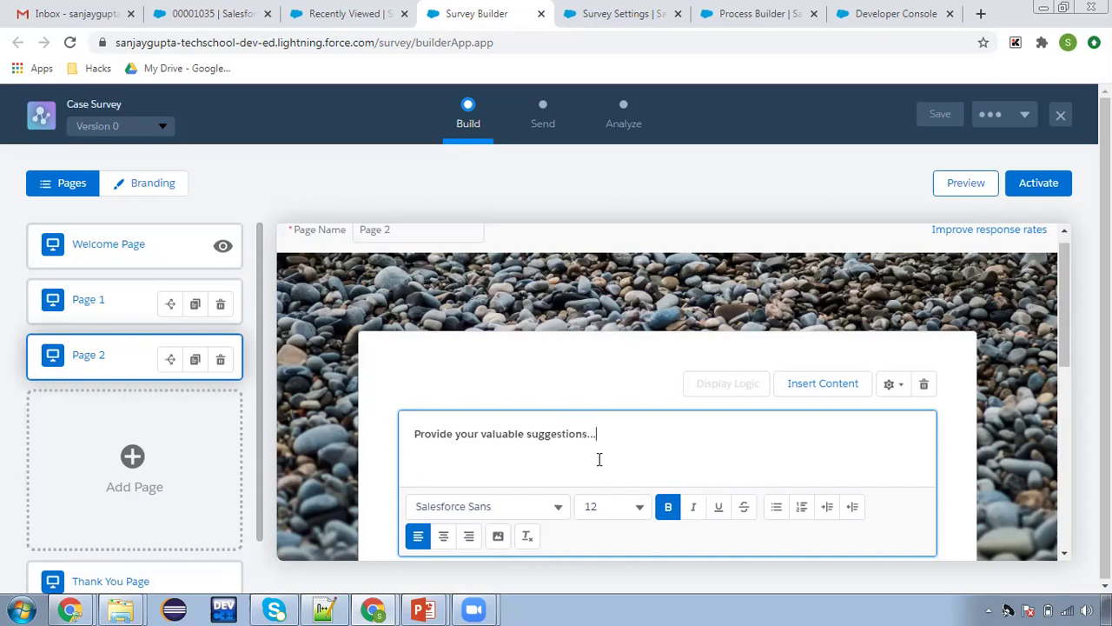
scroll(598, 459, "down", 5)
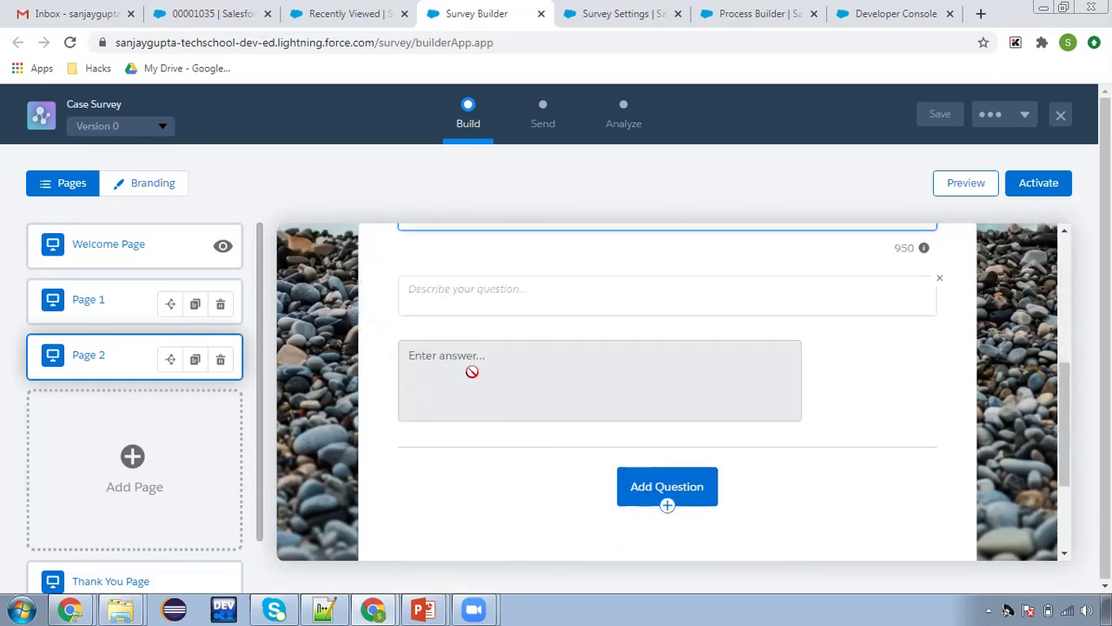
scroll(472, 371, "down", 2)
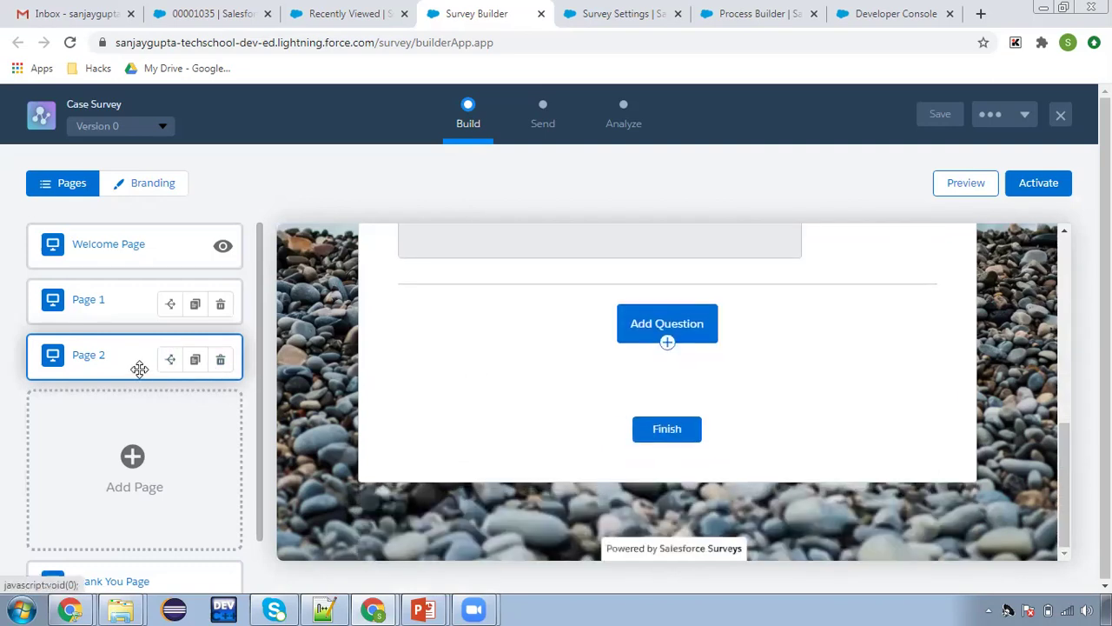
left_click(660, 329)
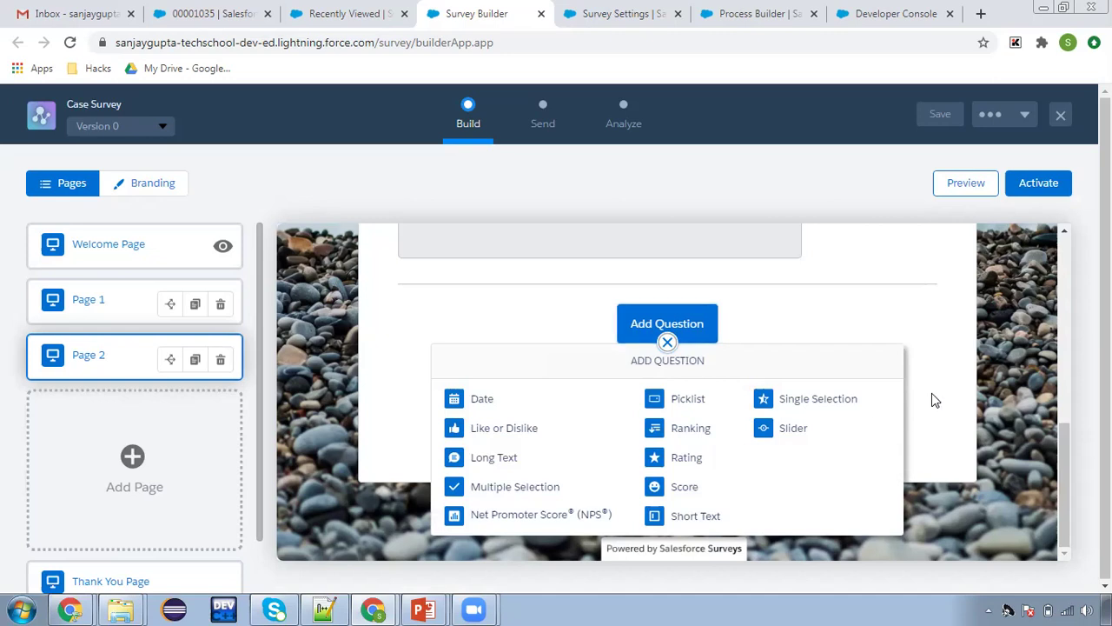
left_click(665, 341)
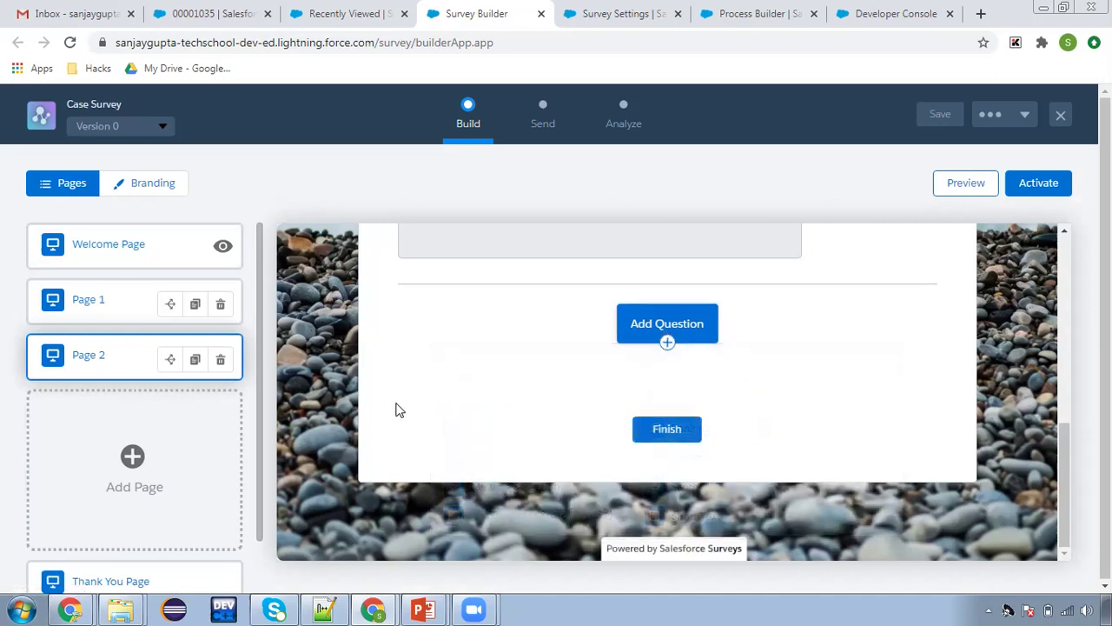
Enter the message "Thanks you for submitting your response." on the Thank You Page
scroll(193, 428, "down", 1)
left_click(107, 519)
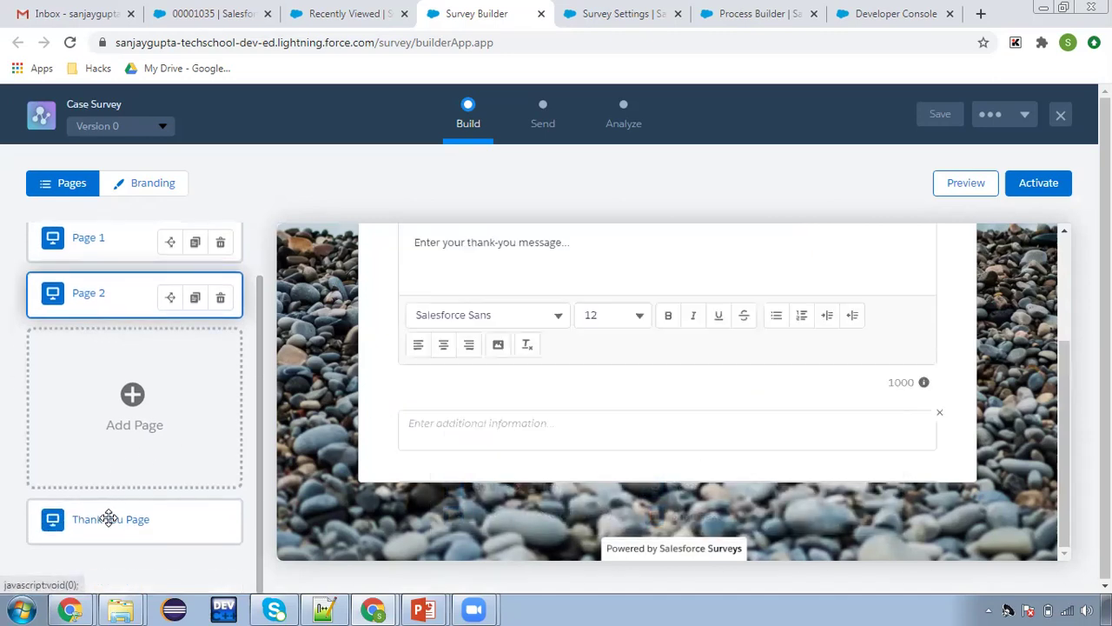
scroll(547, 348, "up", 3)
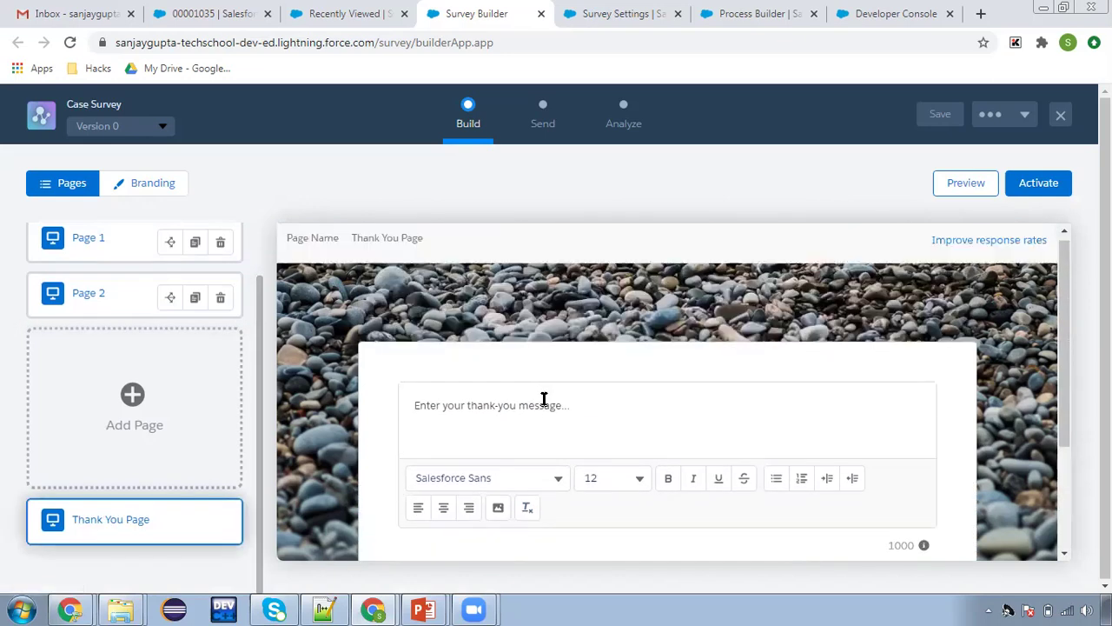
left_click(544, 399)
type("Thanks yo")
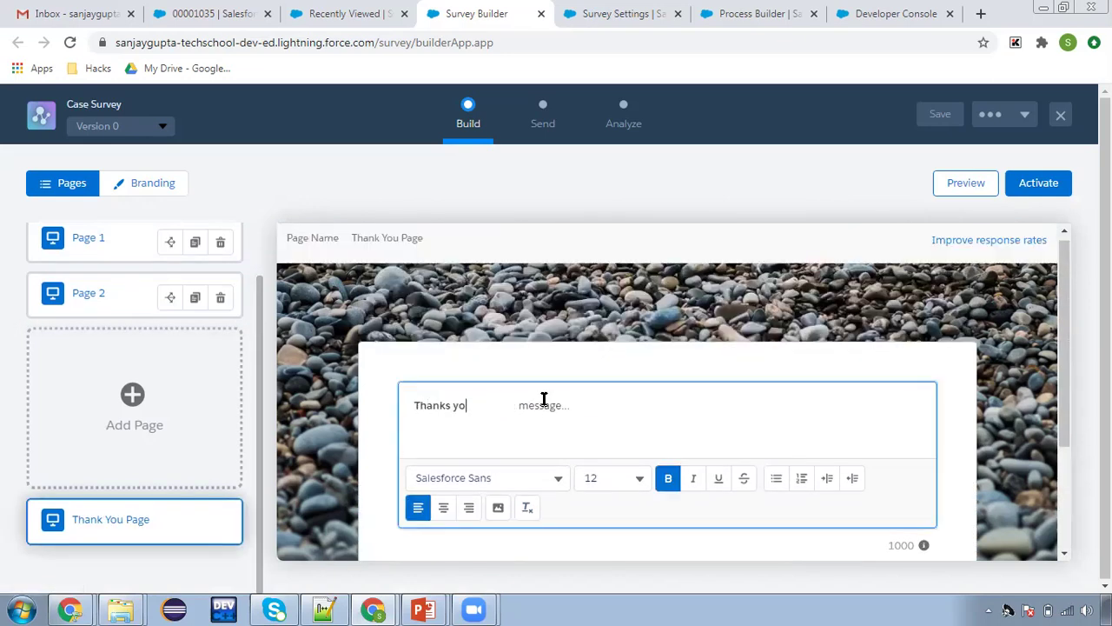
type("u for submit")
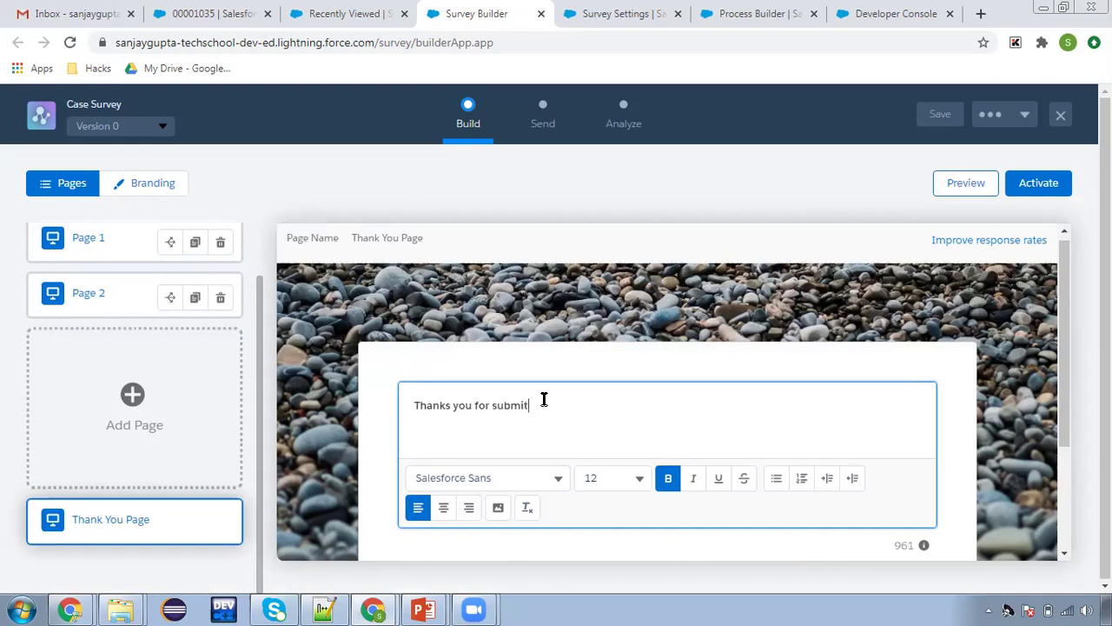
type("ting your response.")
scroll(544, 399, "down", 2)
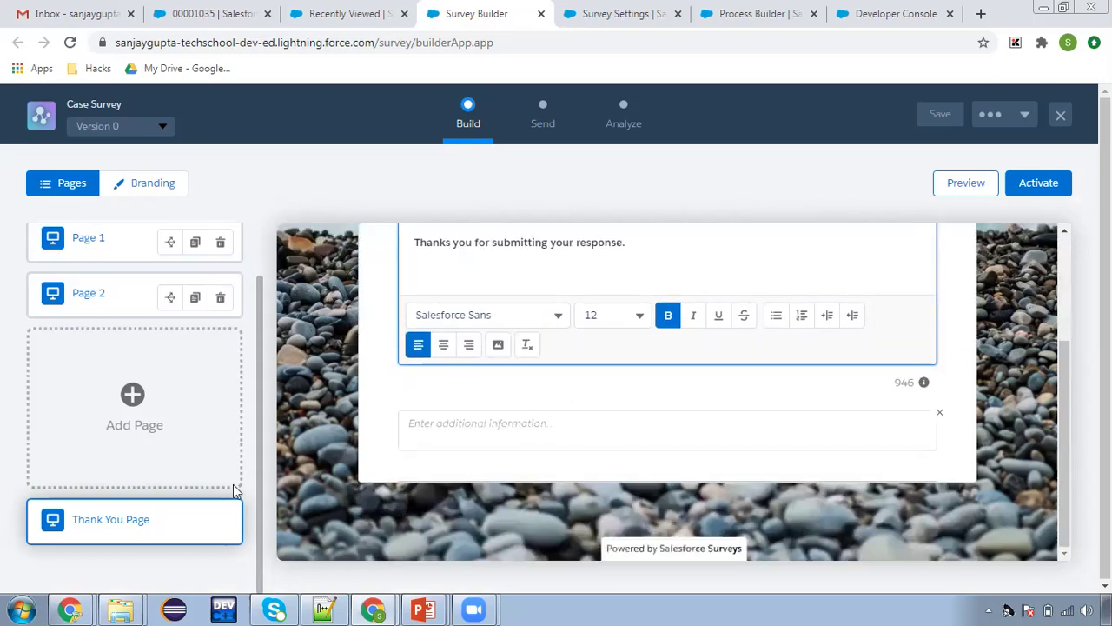
Return to the Welcome Page, preview the survey and advance past the welcome message to the first questions
scroll(124, 444, "up", 1)
left_click(132, 251)
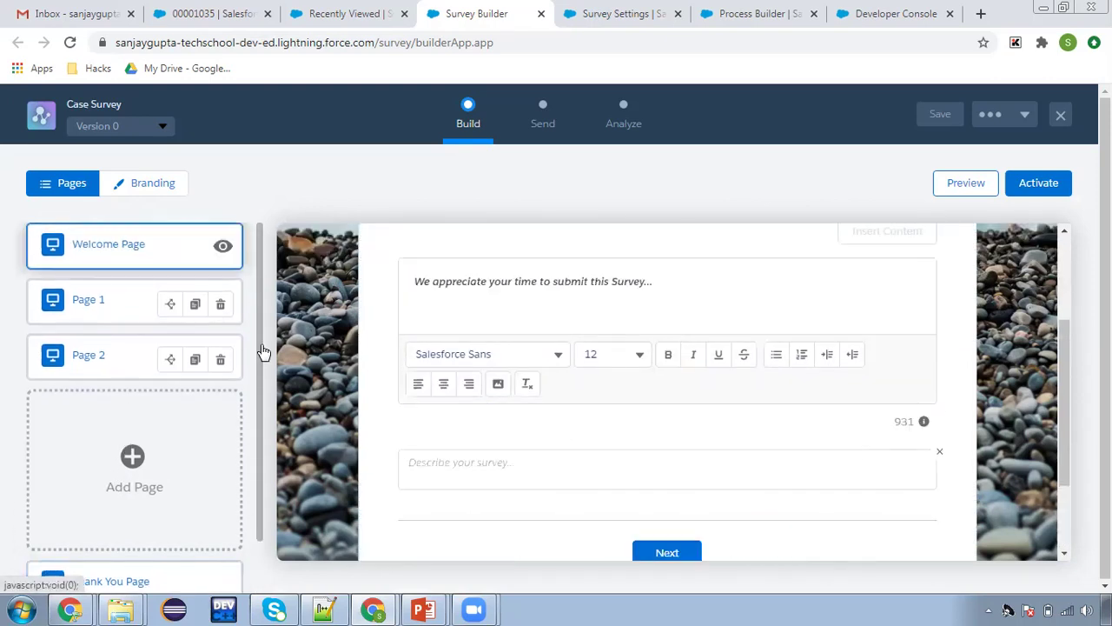
left_click(966, 184)
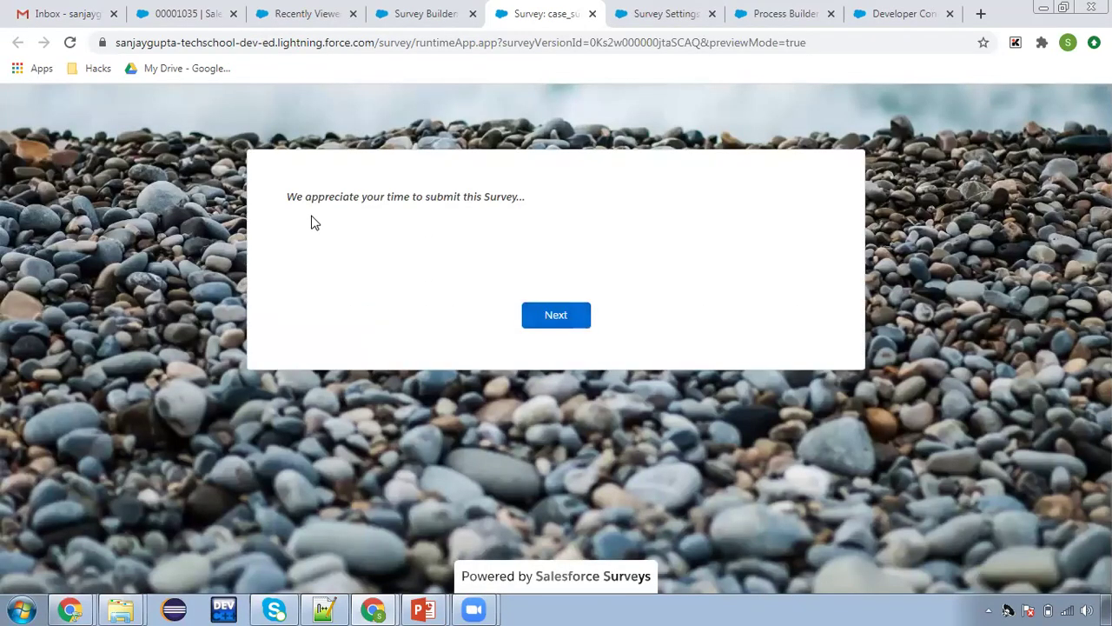
left_click(551, 316)
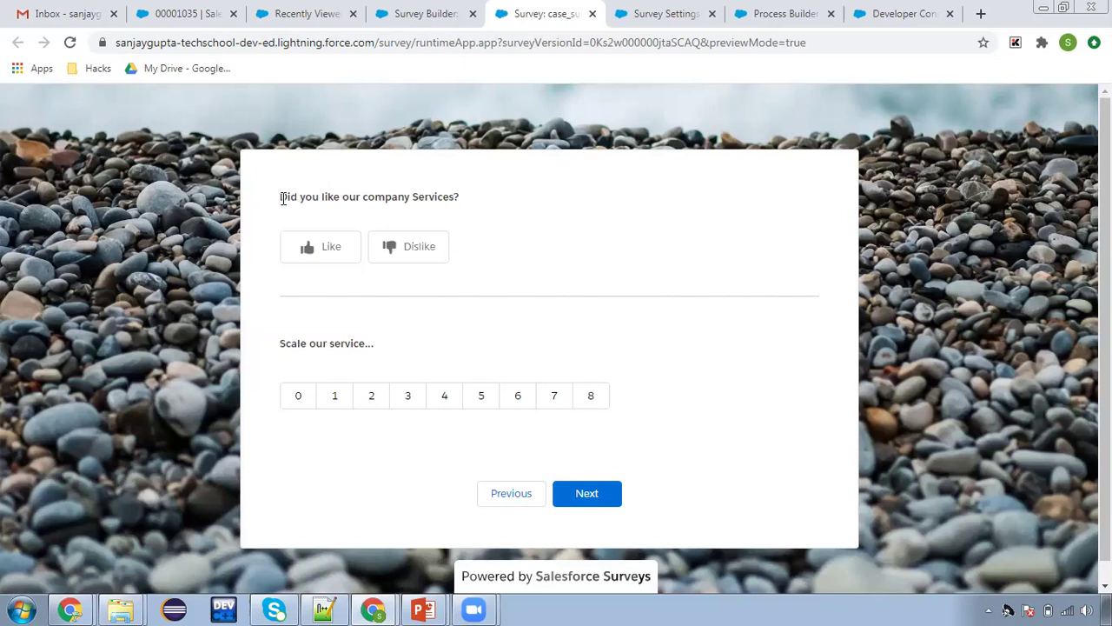
Answer the previewed first page with Like and a score of 5, and advance to the suggestions page
left_click(331, 249)
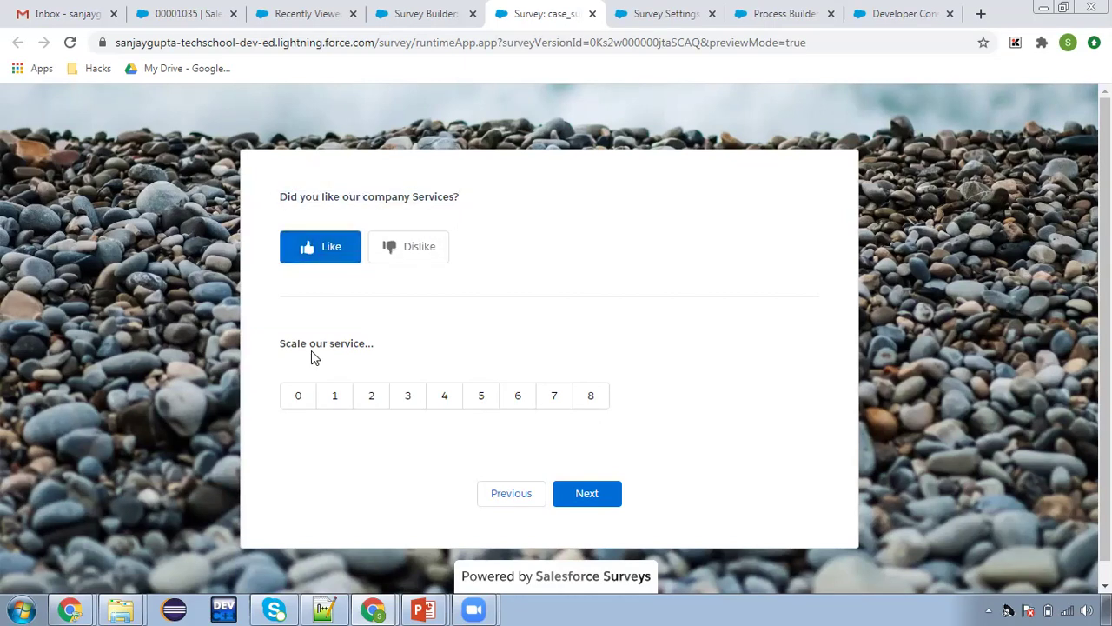
left_click_drag(311, 350, 454, 385)
left_click(481, 395)
left_click(612, 492)
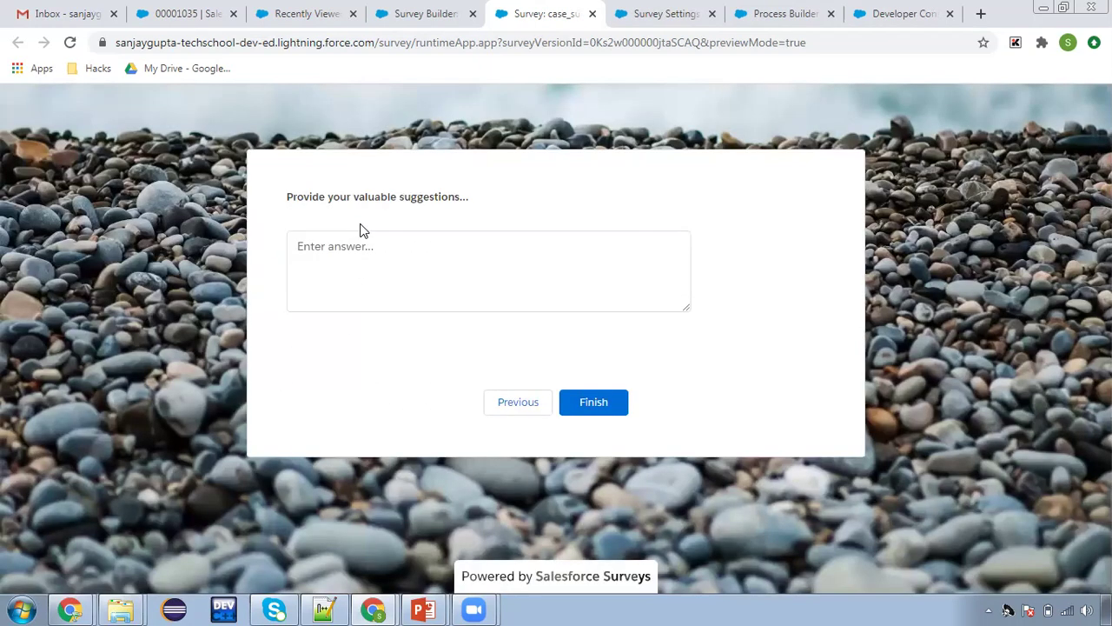
Finish the previewed survey with the suggestions answer left blank, and close the preview
left_click(368, 258)
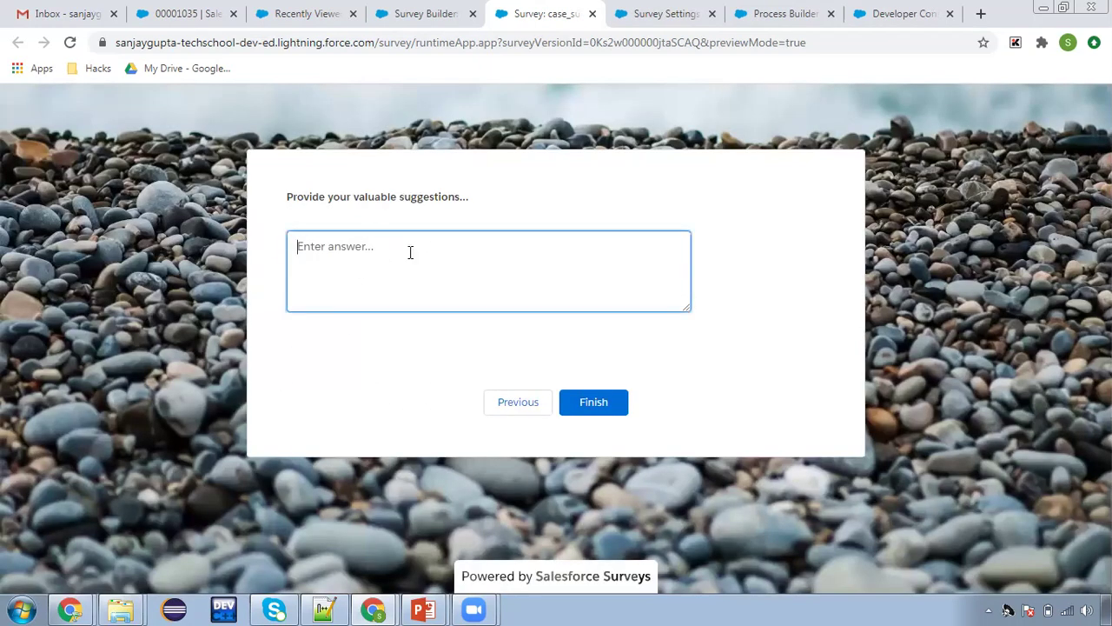
left_click(595, 402)
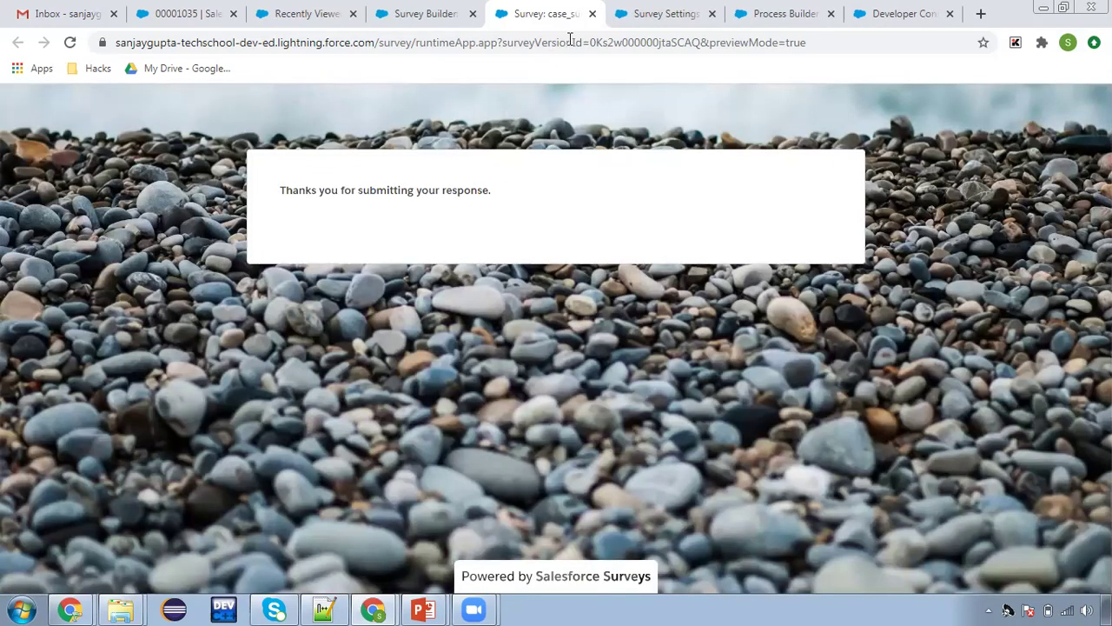
left_click(592, 14)
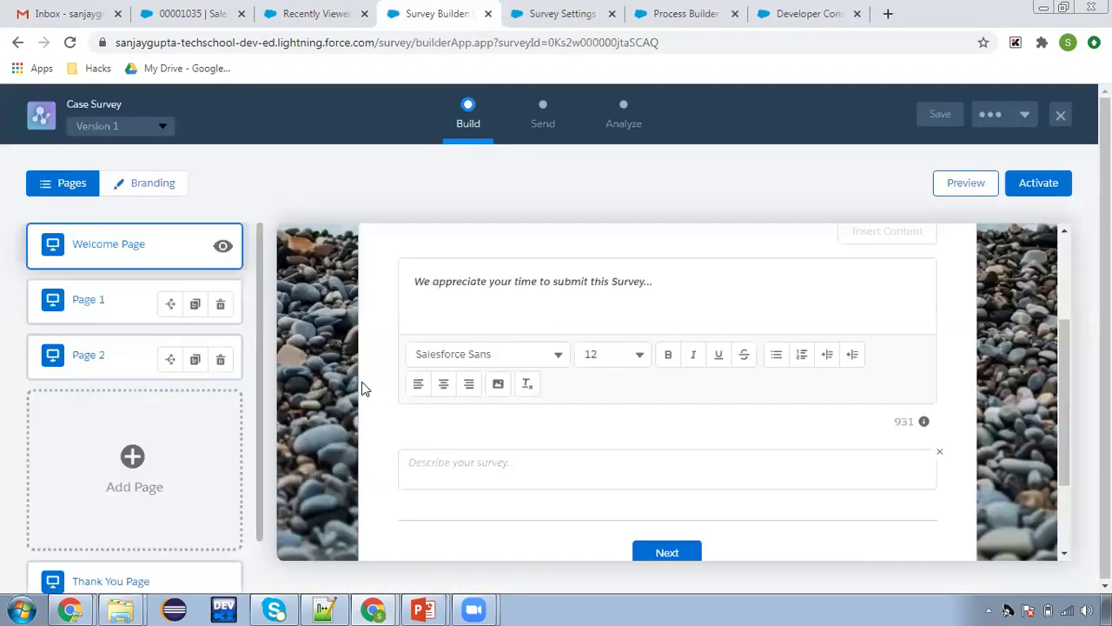
View the page branching logic options for Page 1 and leave them without saving a rule
left_click(213, 314)
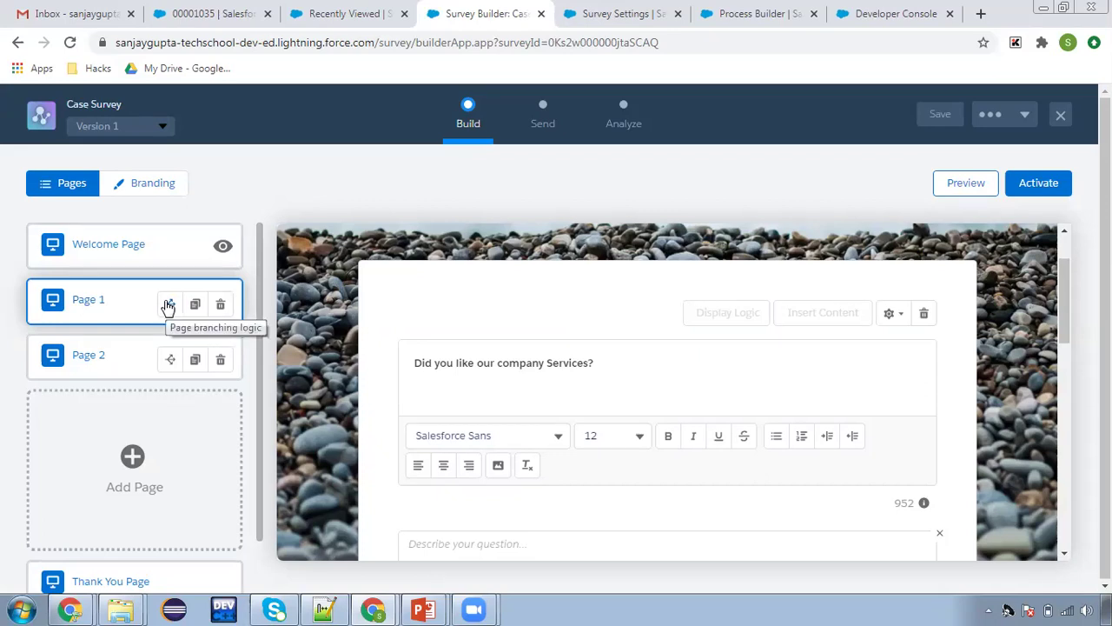
left_click(168, 304)
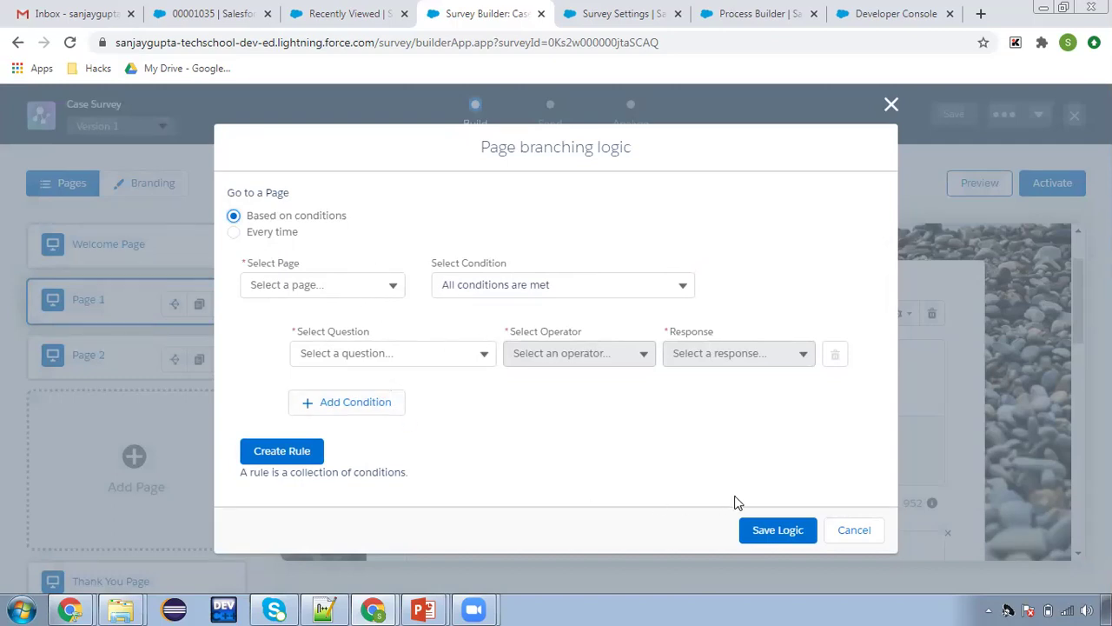
left_click(836, 530)
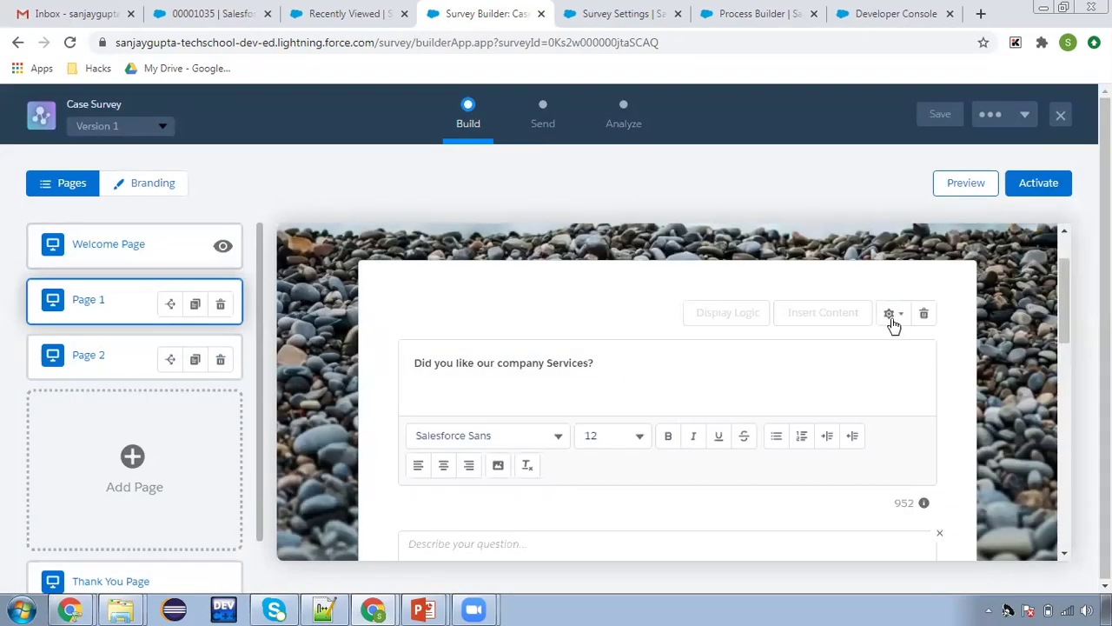
Make the "Did you like our company Services?" question on Page 1 required and reopen its settings to check the option
left_click(890, 315)
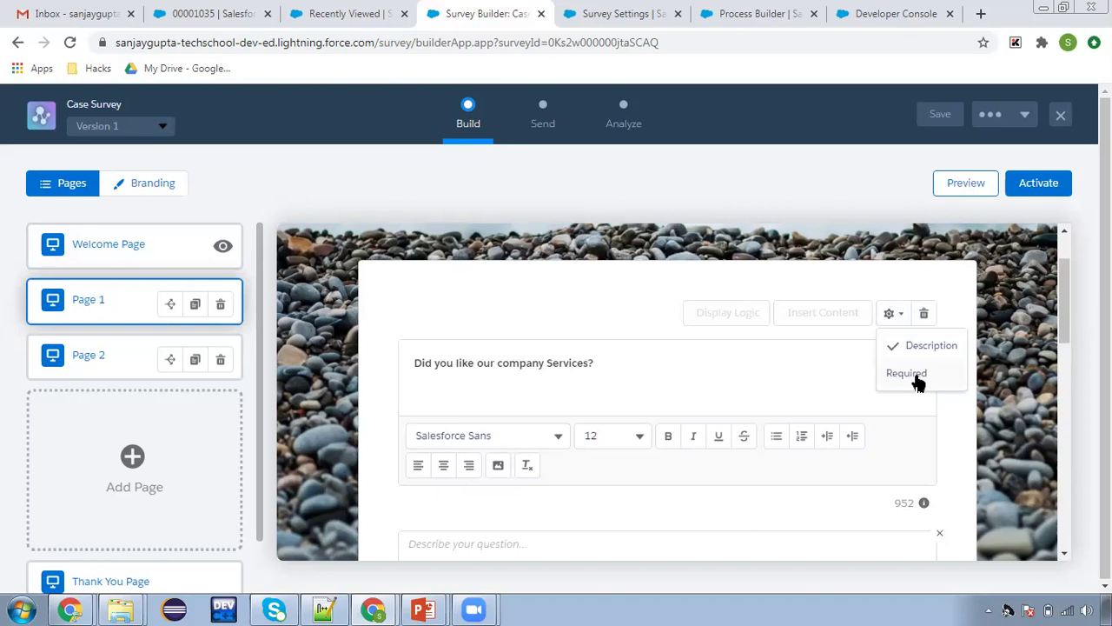
left_click(908, 373)
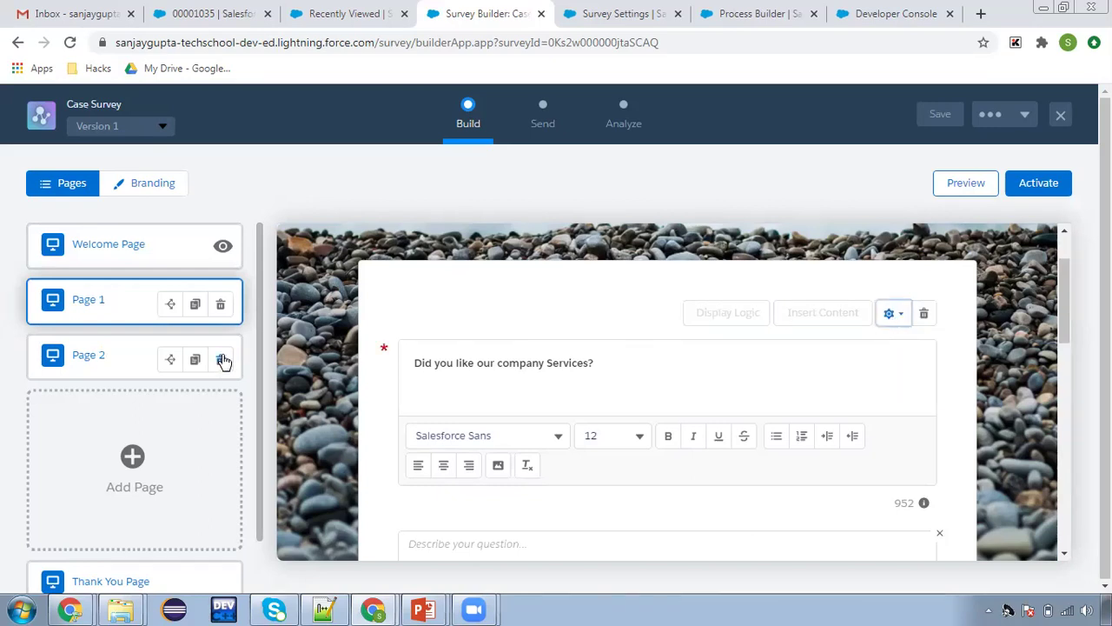
left_click(385, 374)
scroll(399, 387, "down", 2)
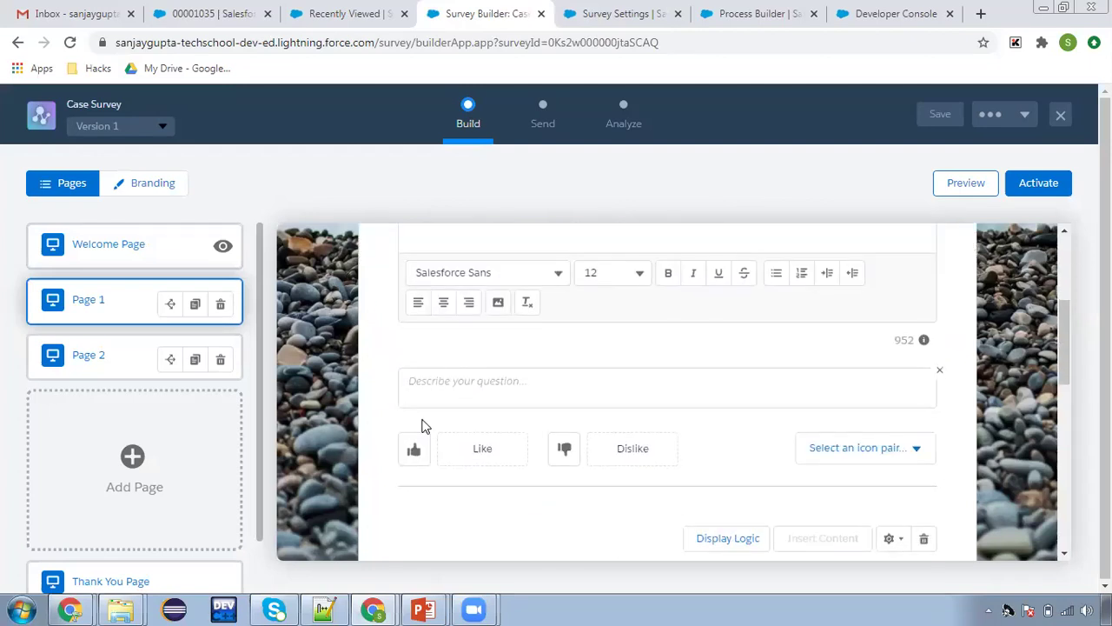
scroll(423, 425, "up", 2)
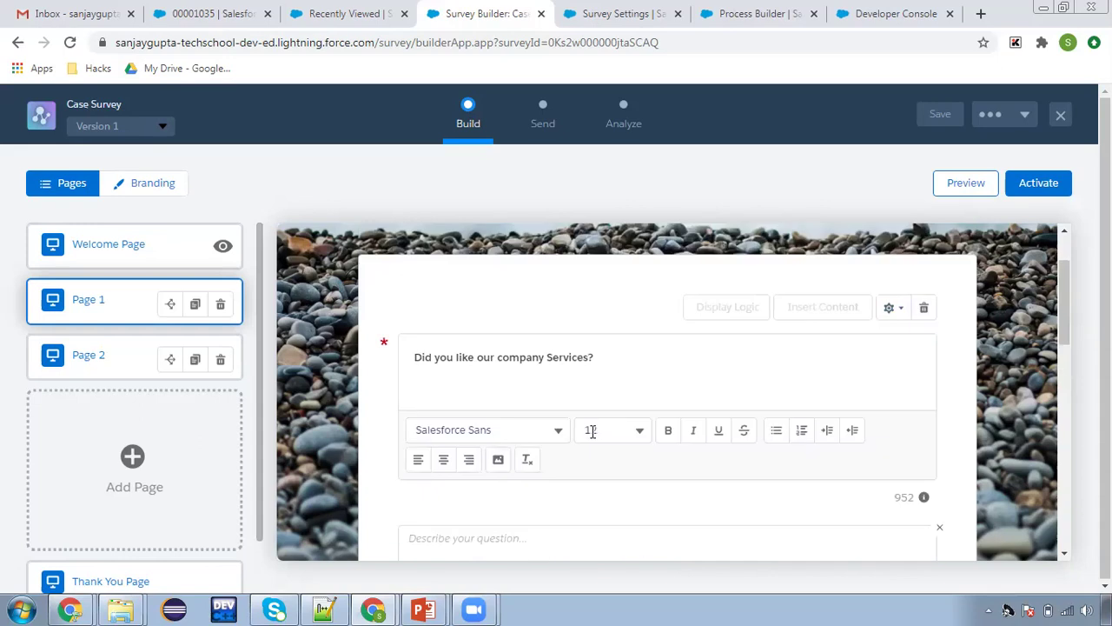
left_click(892, 315)
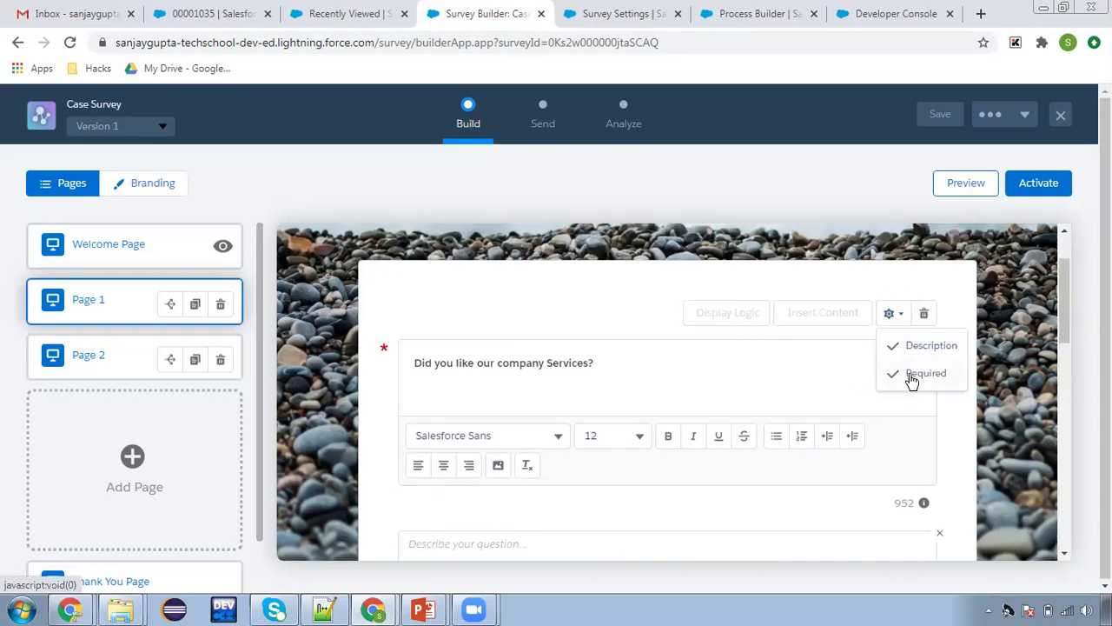
Turn off the description field for the "Did you like our company Services?" question on Page 1
left_click(682, 308)
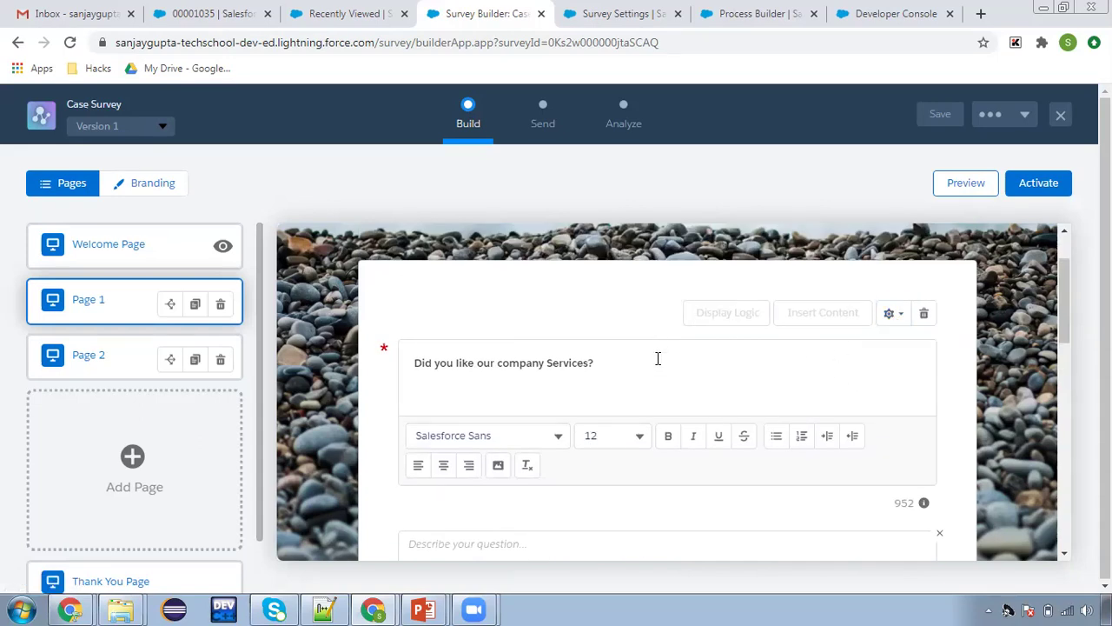
scroll(538, 383, "down", 3)
scroll(892, 354, "up", 3)
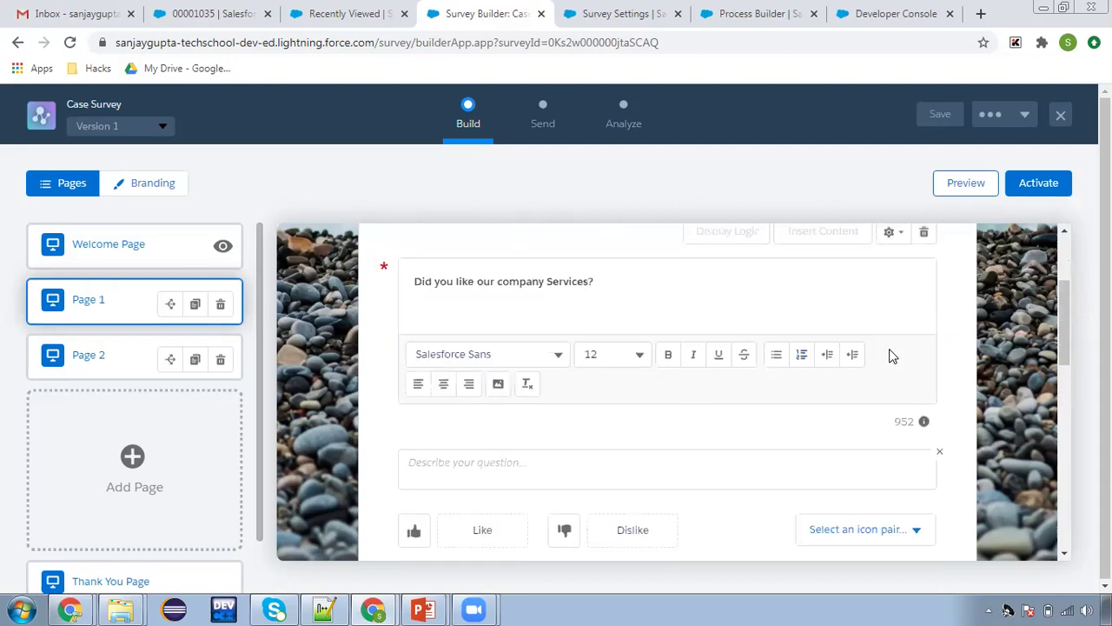
left_click(892, 316)
left_click(901, 352)
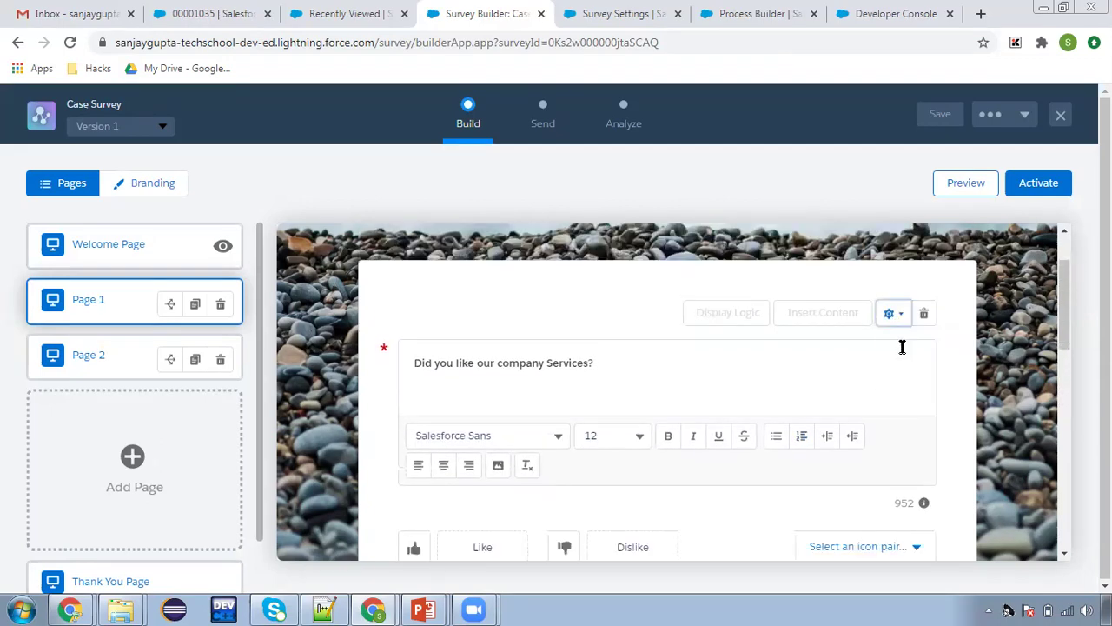
scroll(901, 350, "down", 2)
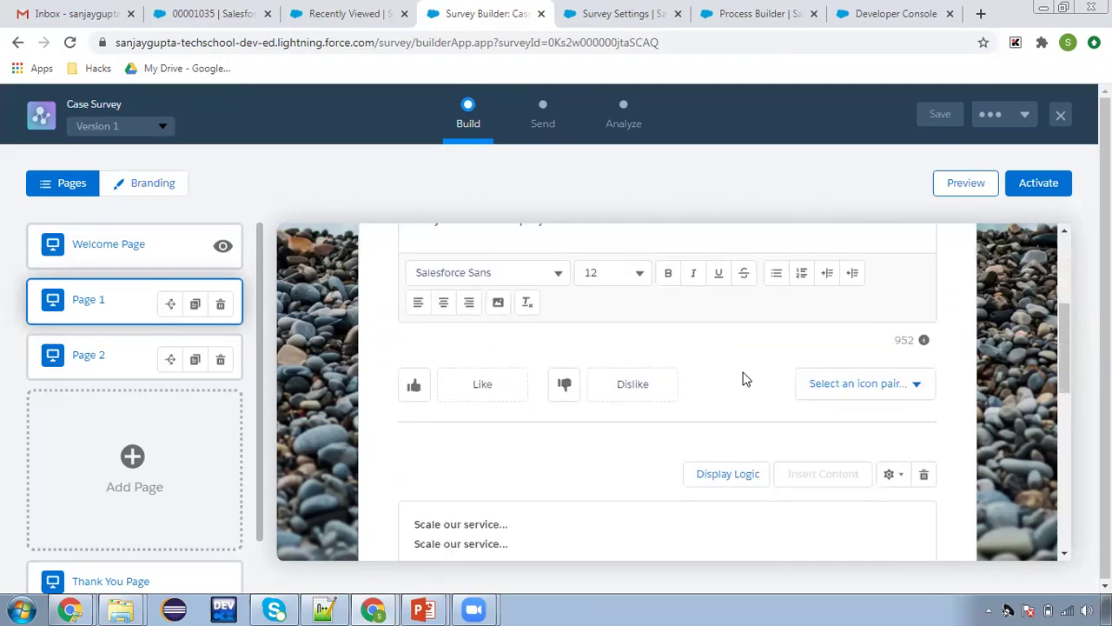
scroll(745, 377, "up", 2)
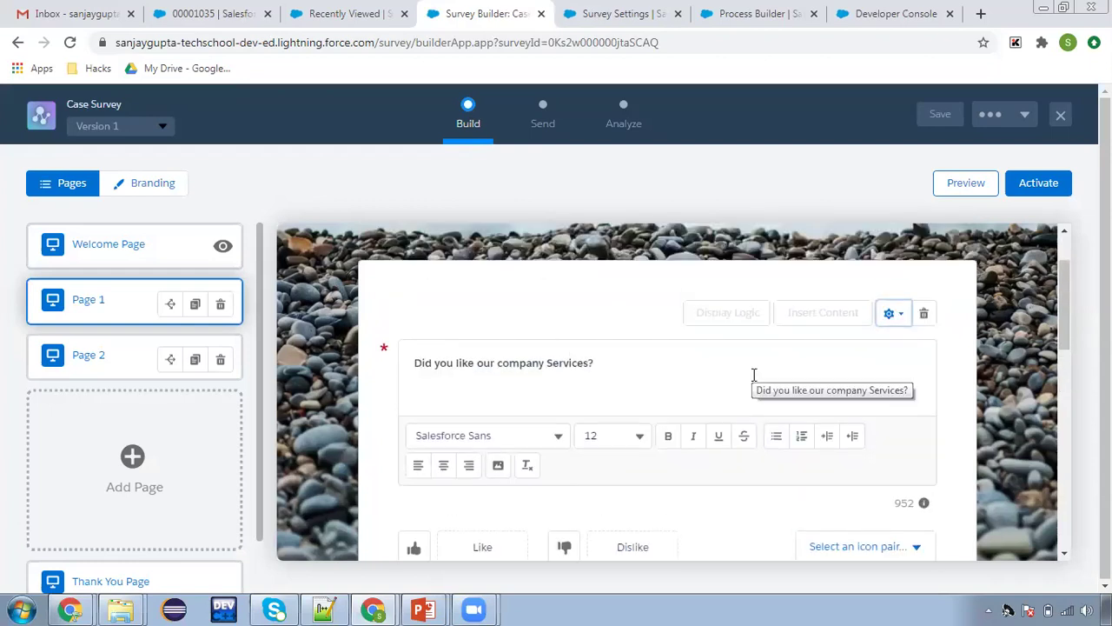
Activate version 1 of the Case Survey and dismiss the notification
scroll(752, 375, "down", 3)
scroll(861, 343, "down", 2)
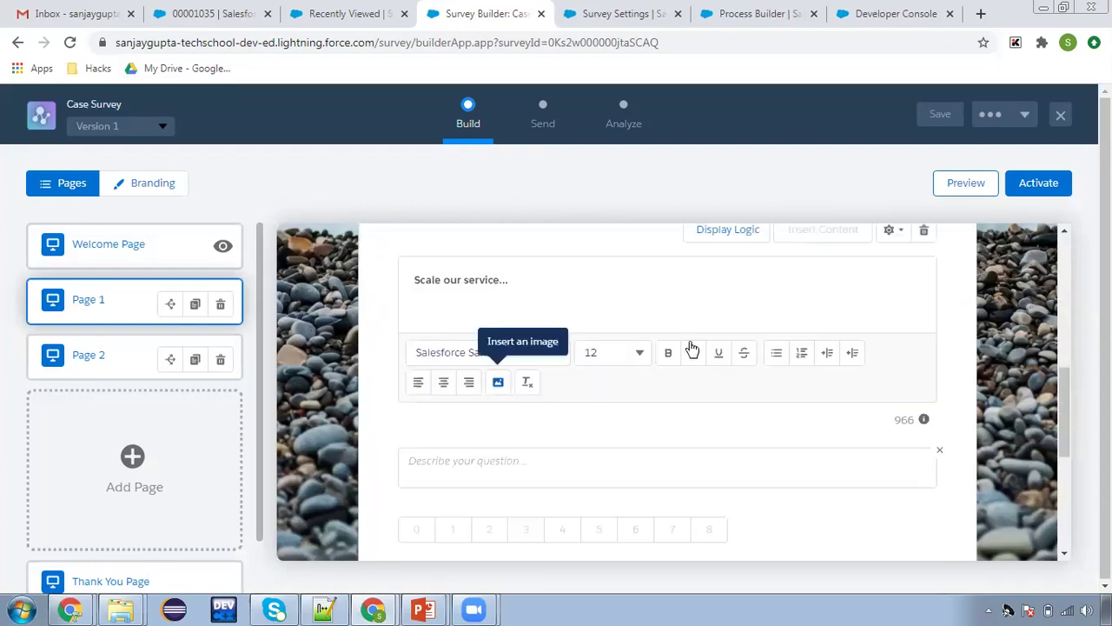
left_click(1041, 190)
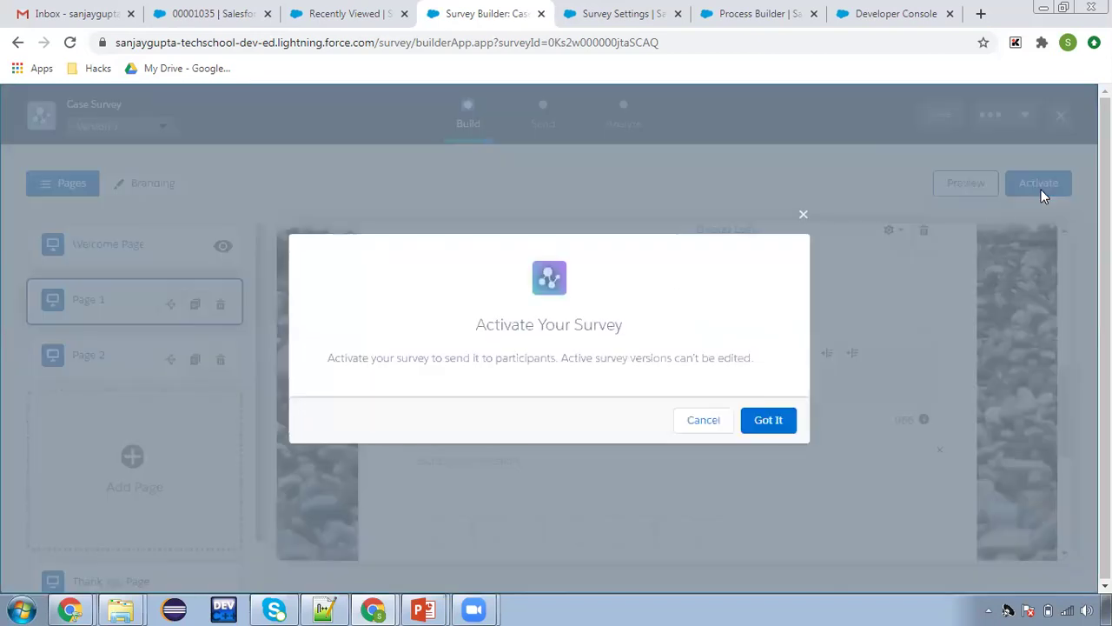
left_click(767, 420)
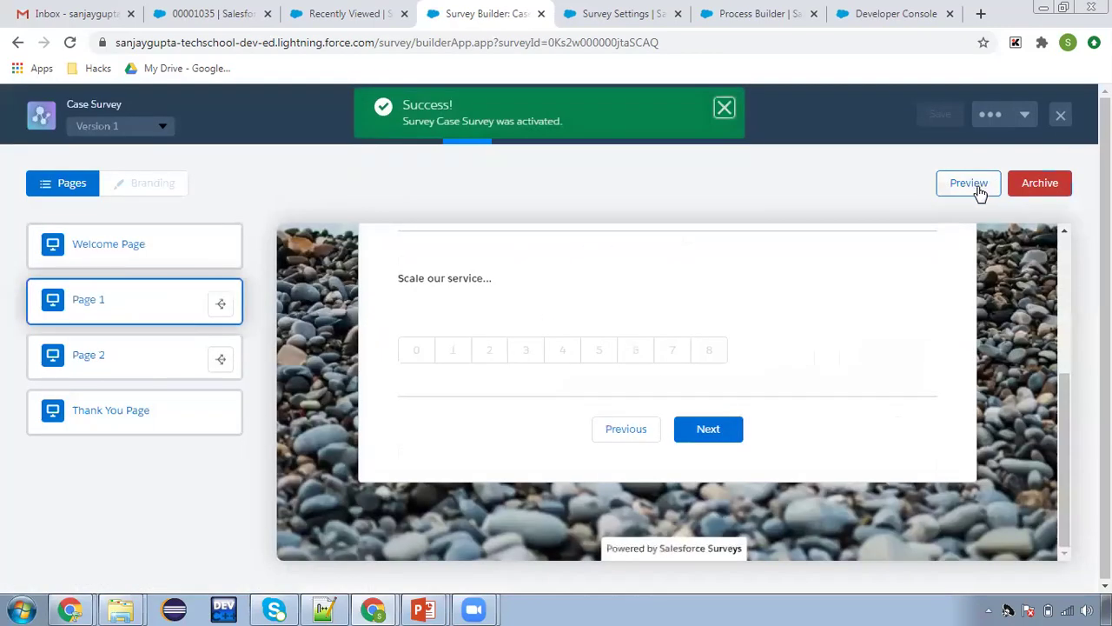
left_click(724, 110)
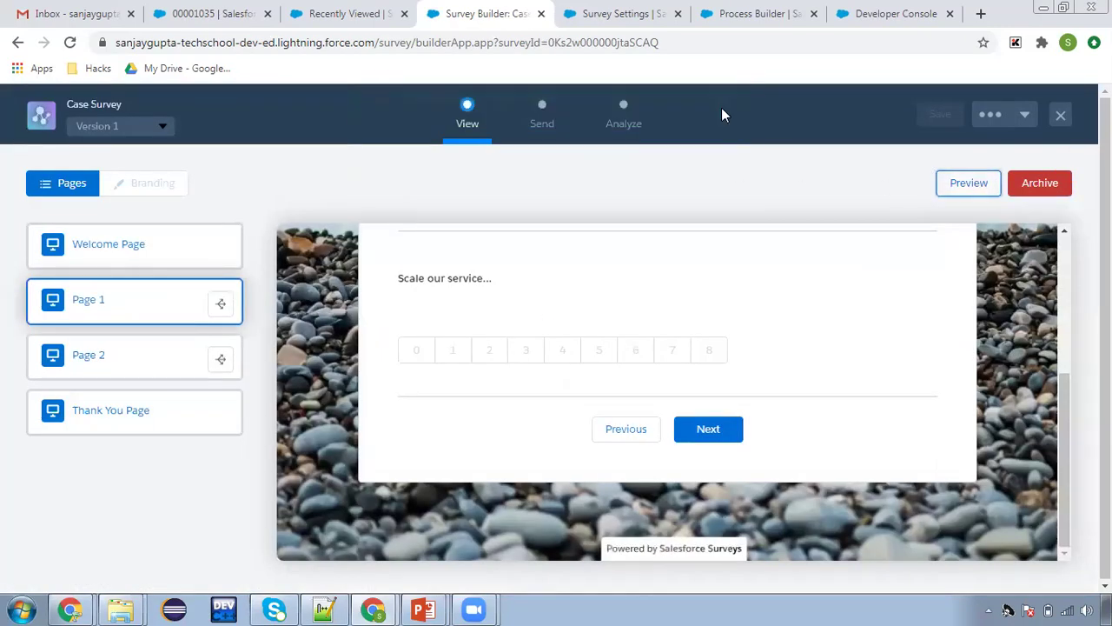
Review the survey's sending options and its response metrics, then return to the survey page view
left_click(541, 119)
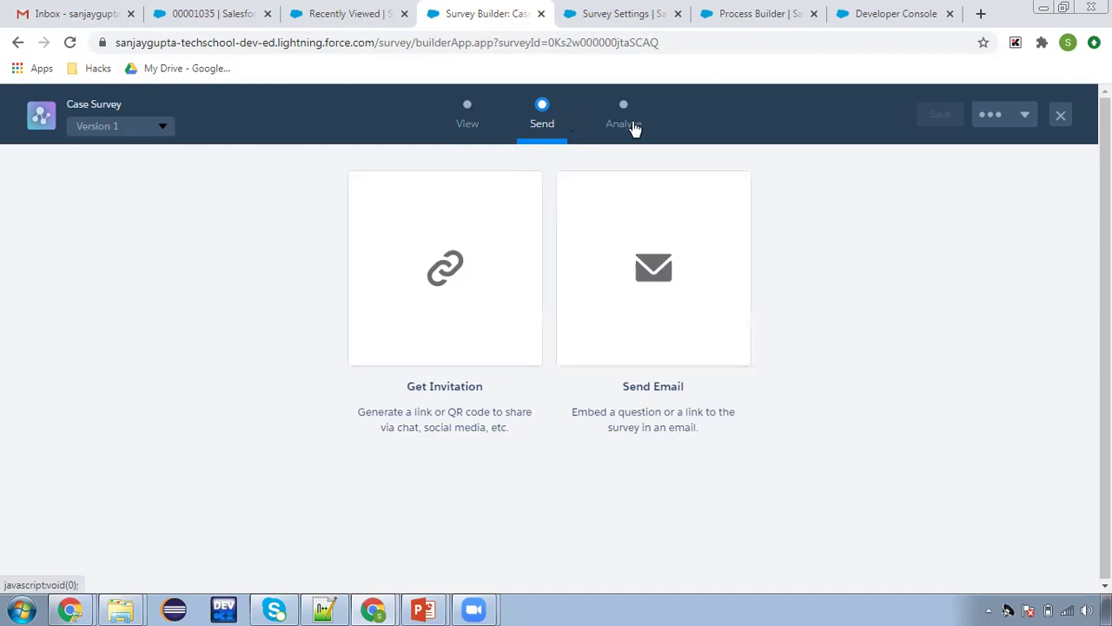
left_click(631, 126)
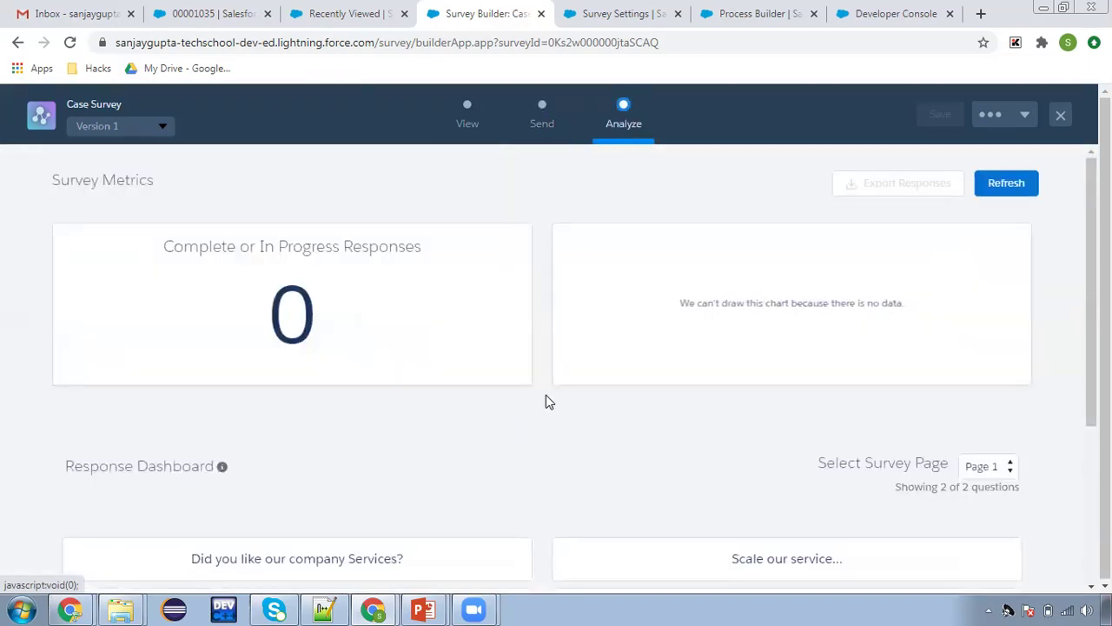
scroll(553, 392, "down", 3)
scroll(551, 392, "up", 3)
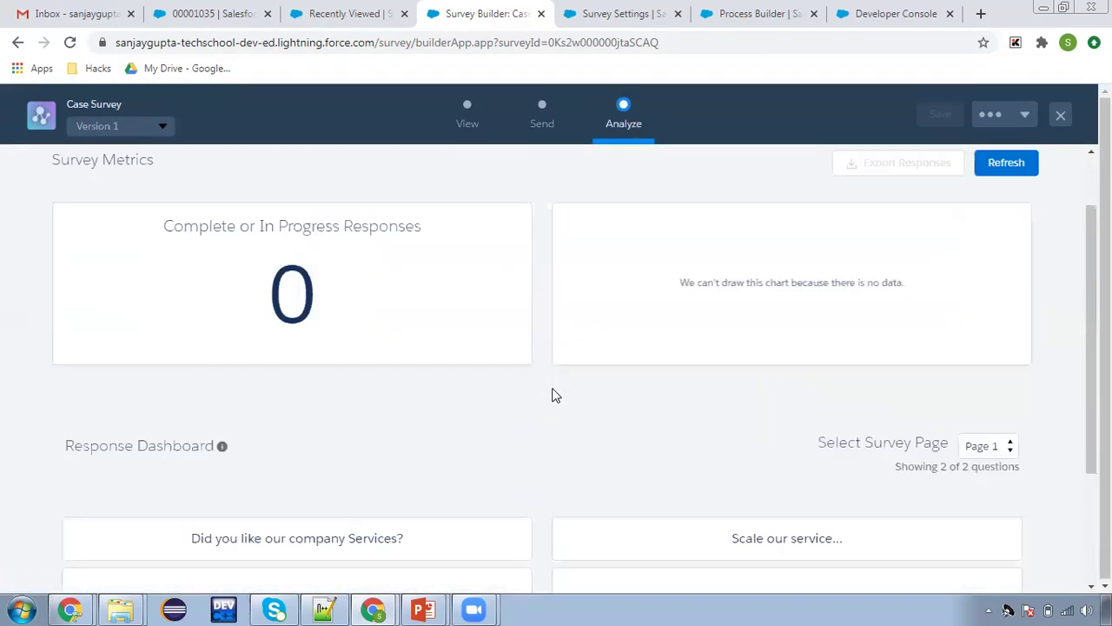
left_click(467, 122)
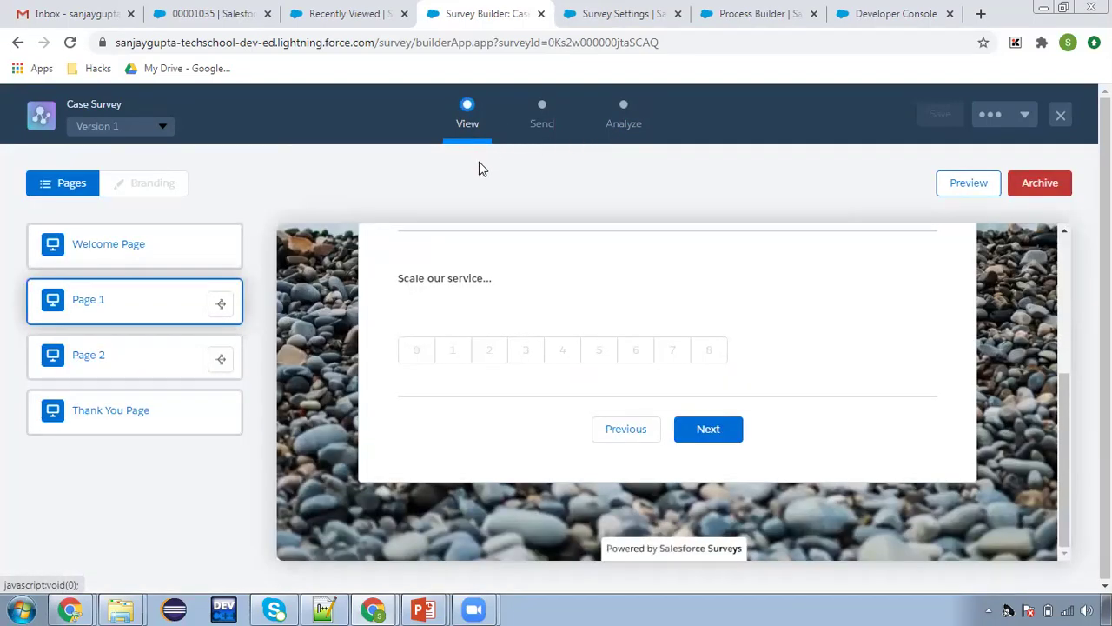
key("alt+Tab")
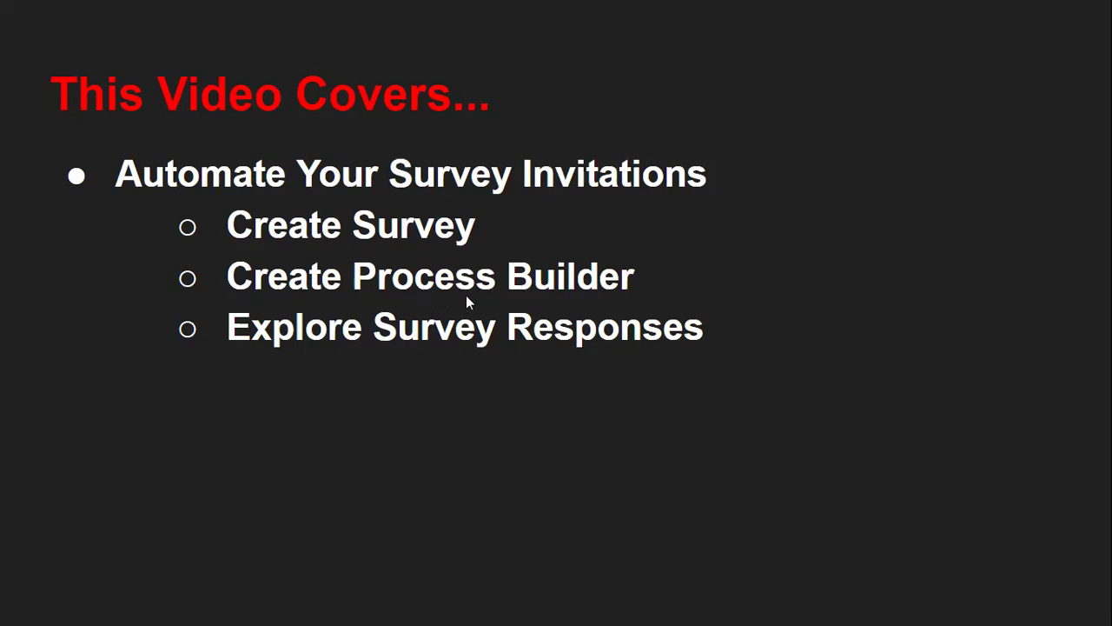
key("alt+Tab")
Create a process in Process Builder named "Case Process" that starts when a record changes
left_click(700, 19)
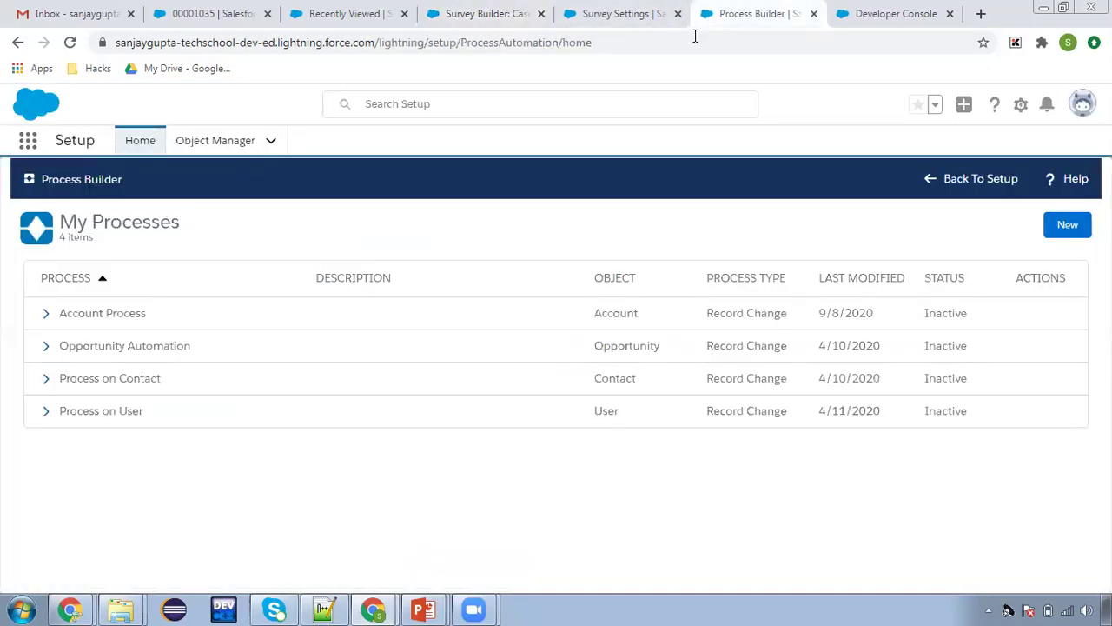
left_click(1078, 226)
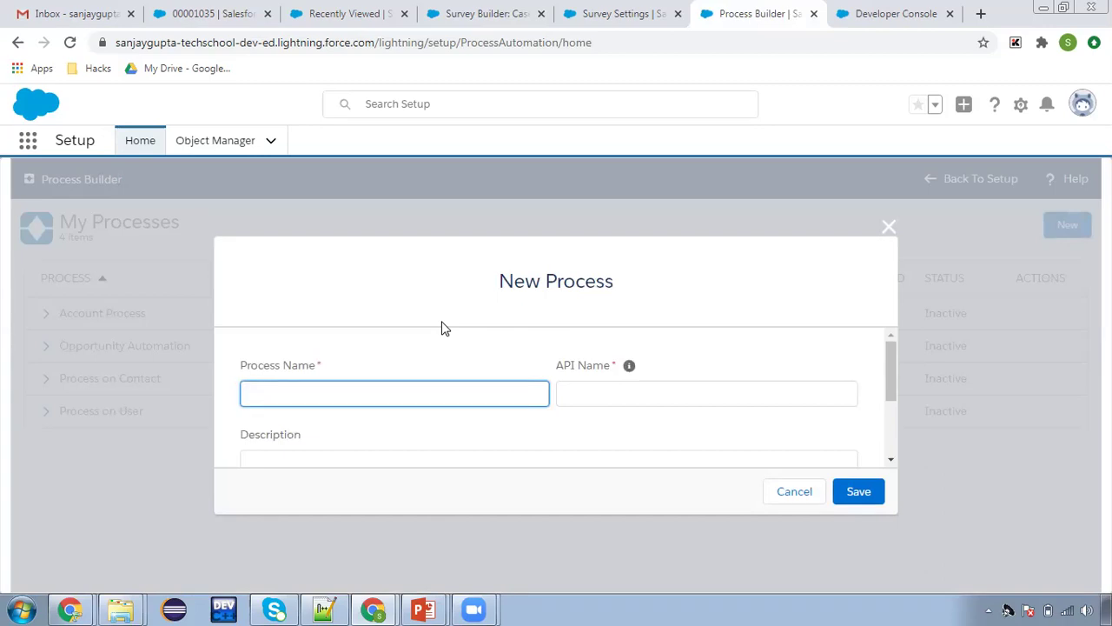
type("Case Proces")
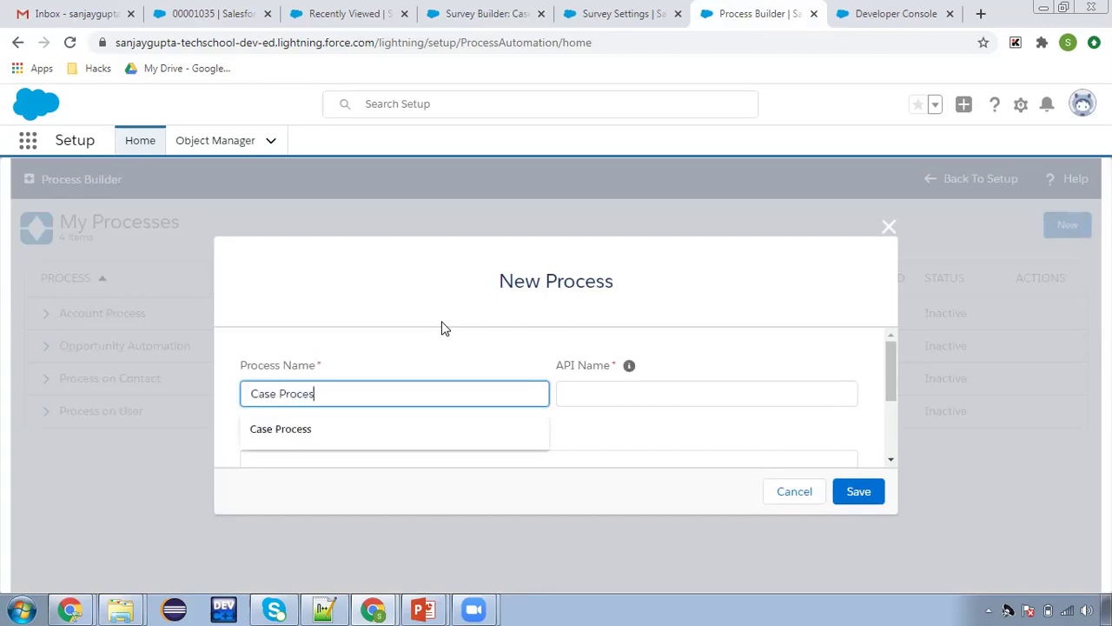
type("s")
left_click(563, 373)
scroll(375, 405, "down", 3)
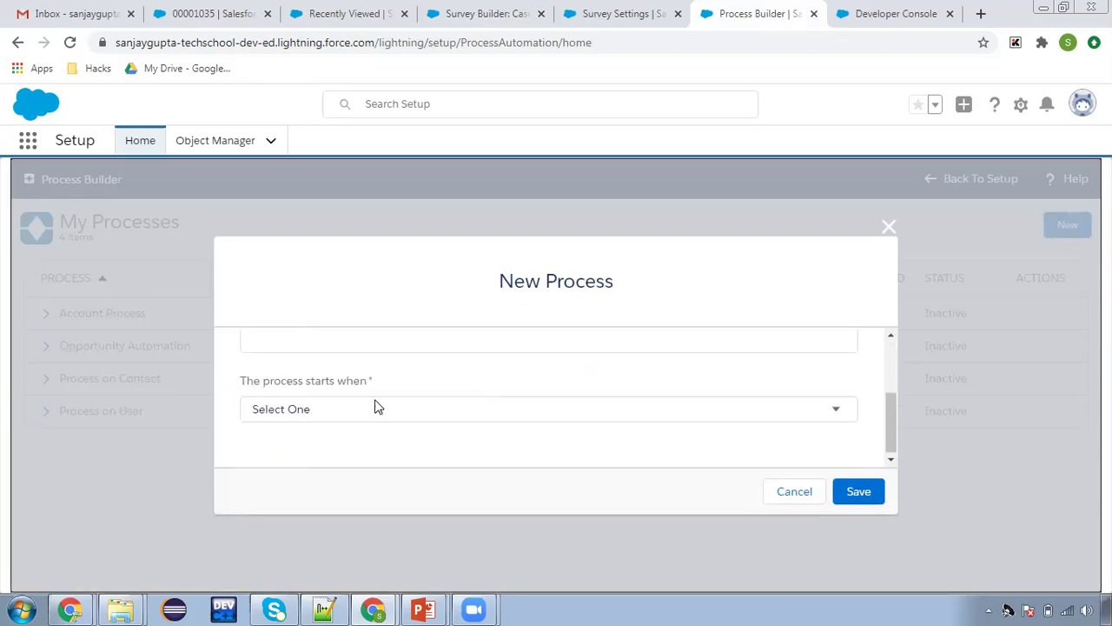
left_click(330, 404)
left_click(336, 447)
left_click(840, 493)
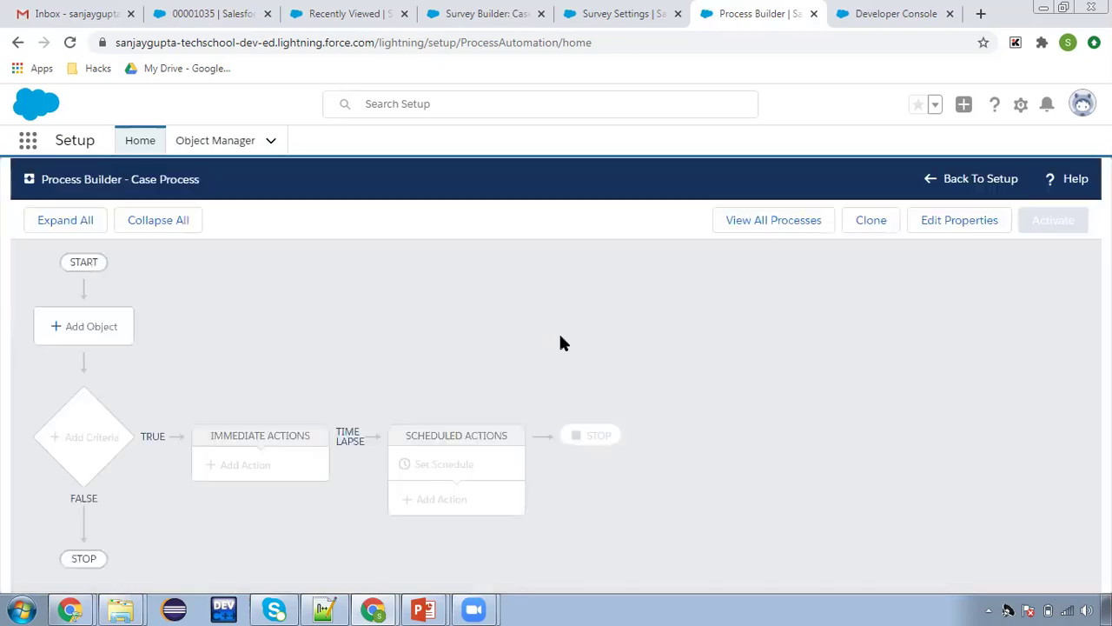
Set Case as the process object, starting when a record is created or edited, and save it
left_click(81, 328)
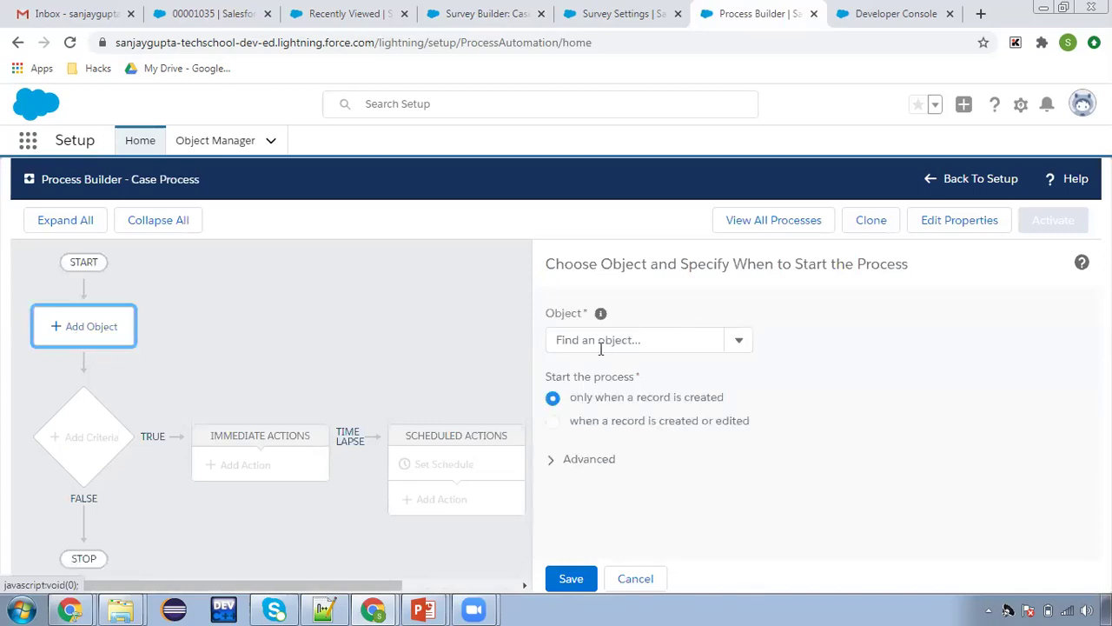
left_click(603, 342)
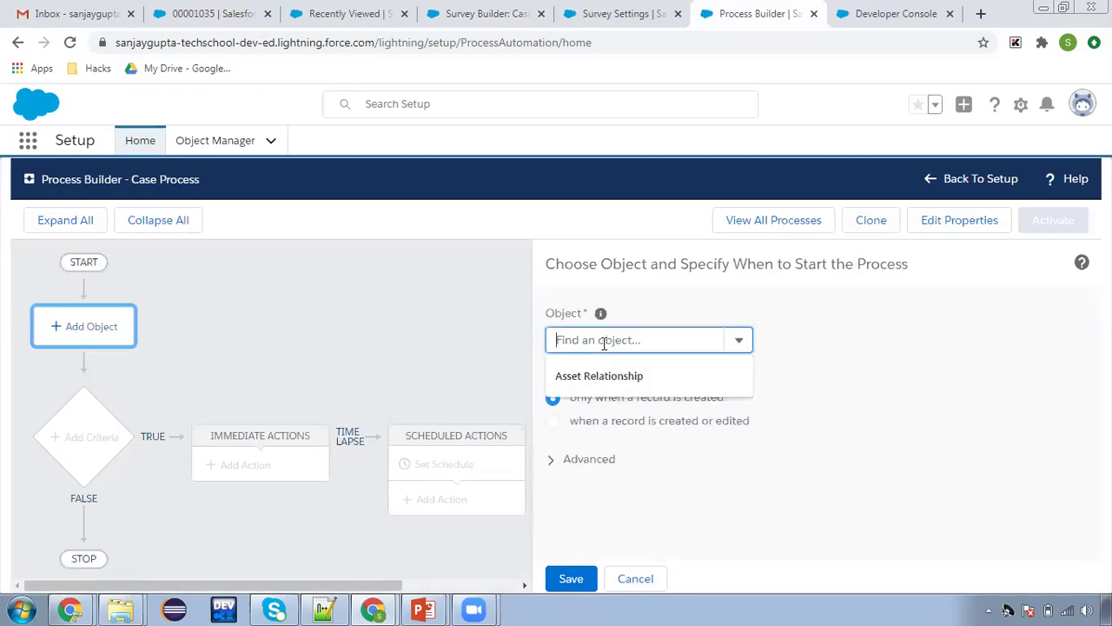
type("case")
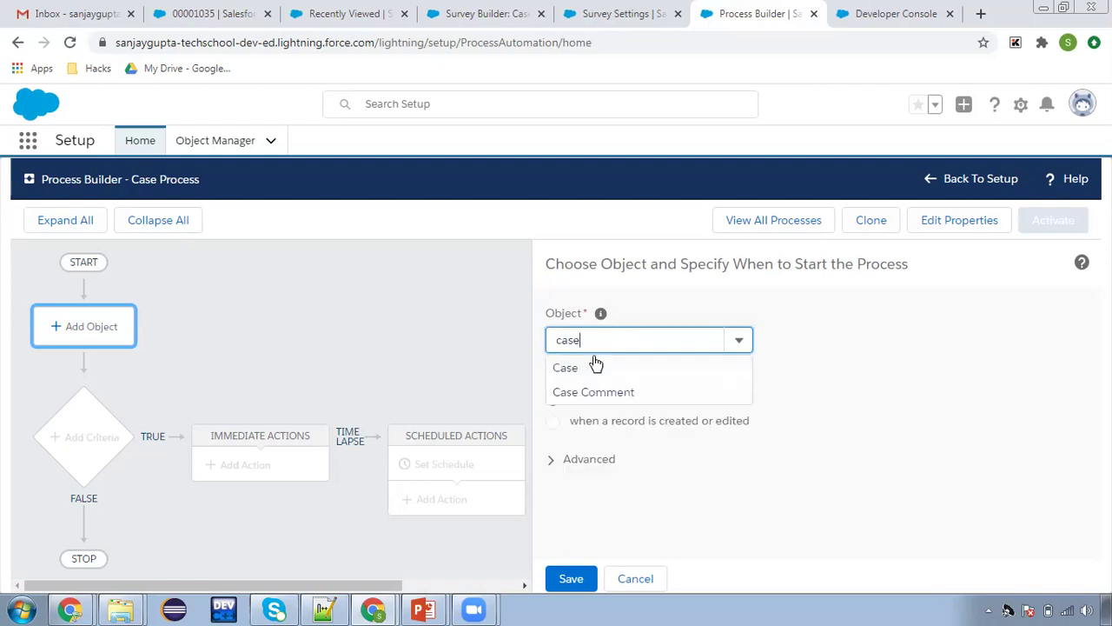
left_click(591, 365)
left_click(638, 419)
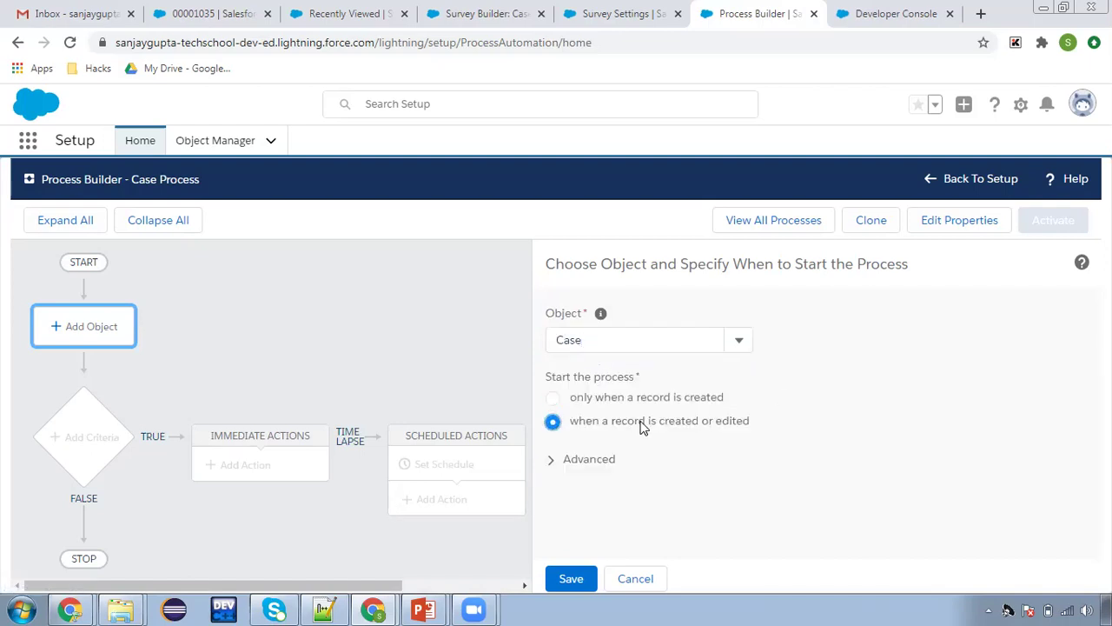
left_click(570, 575)
Add criteria named "Check Status" with a first condition that [Case].Status equals the picklist value Closed
left_click(92, 431)
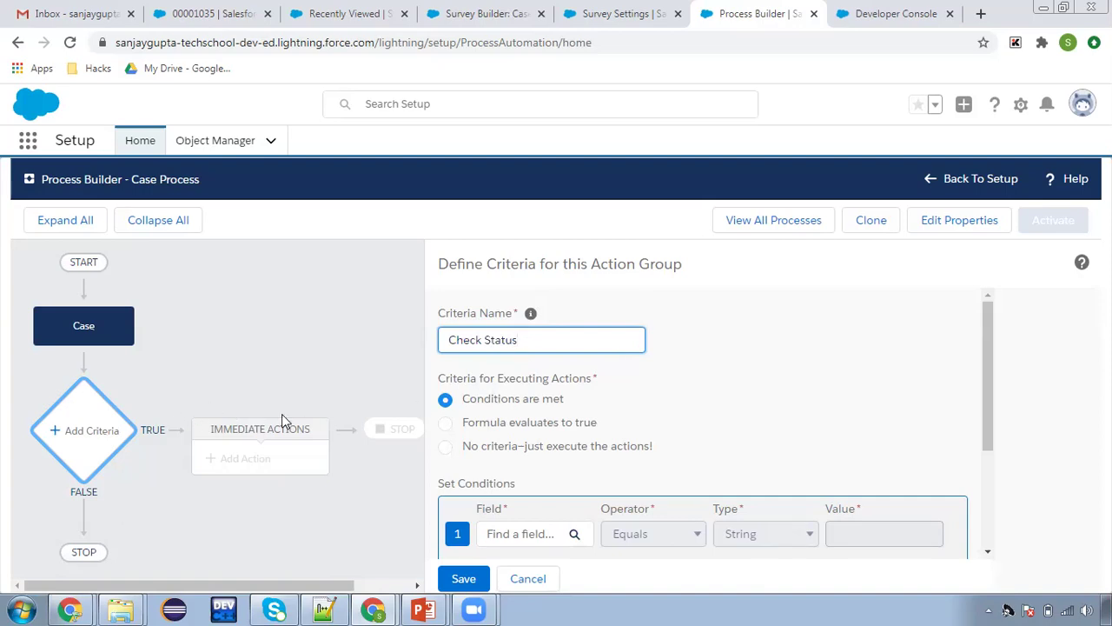
scroll(534, 395, "down", 2)
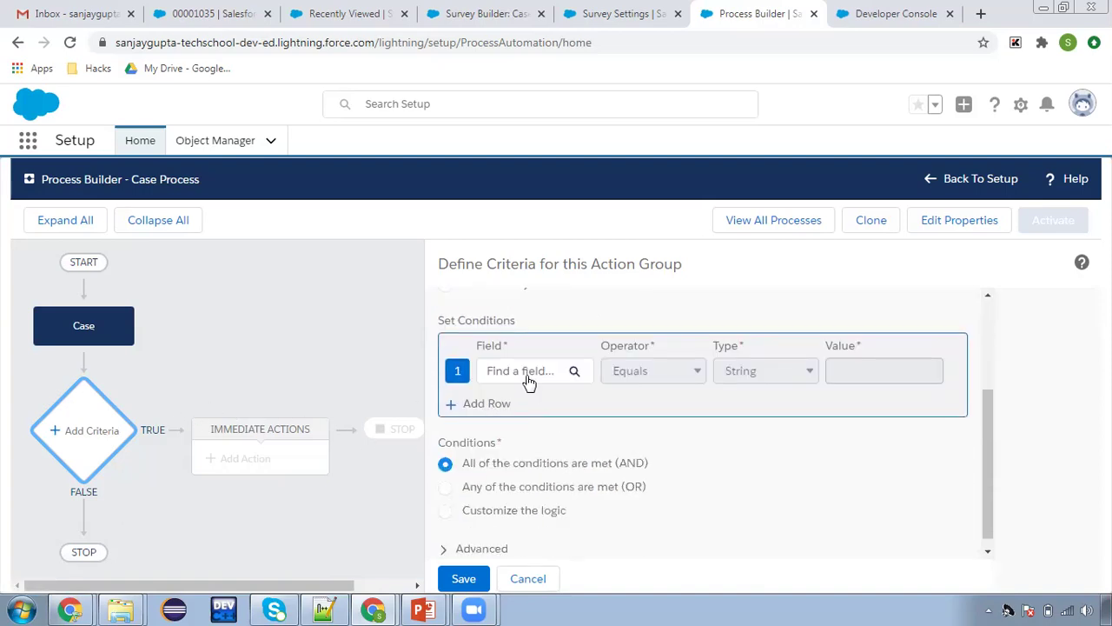
left_click(528, 381)
left_click(437, 368)
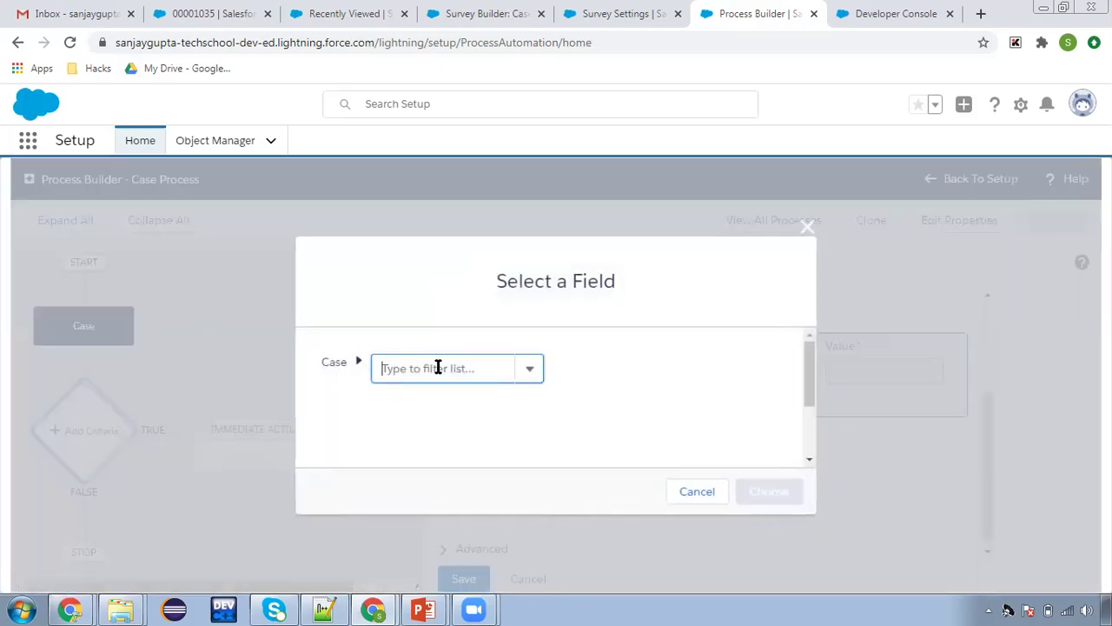
type("status")
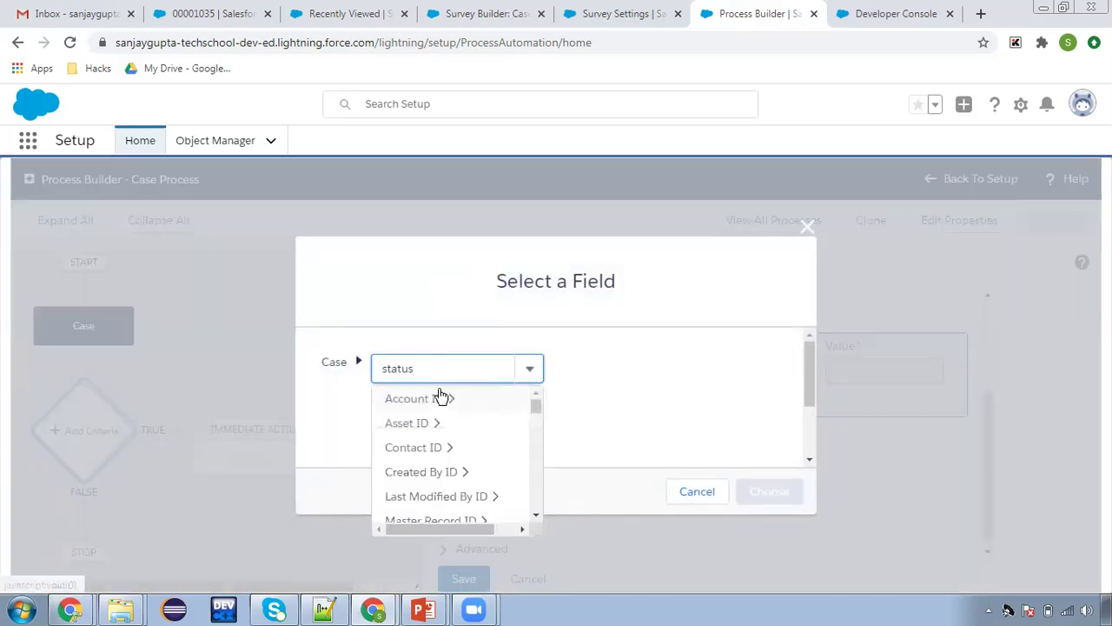
left_click(429, 405)
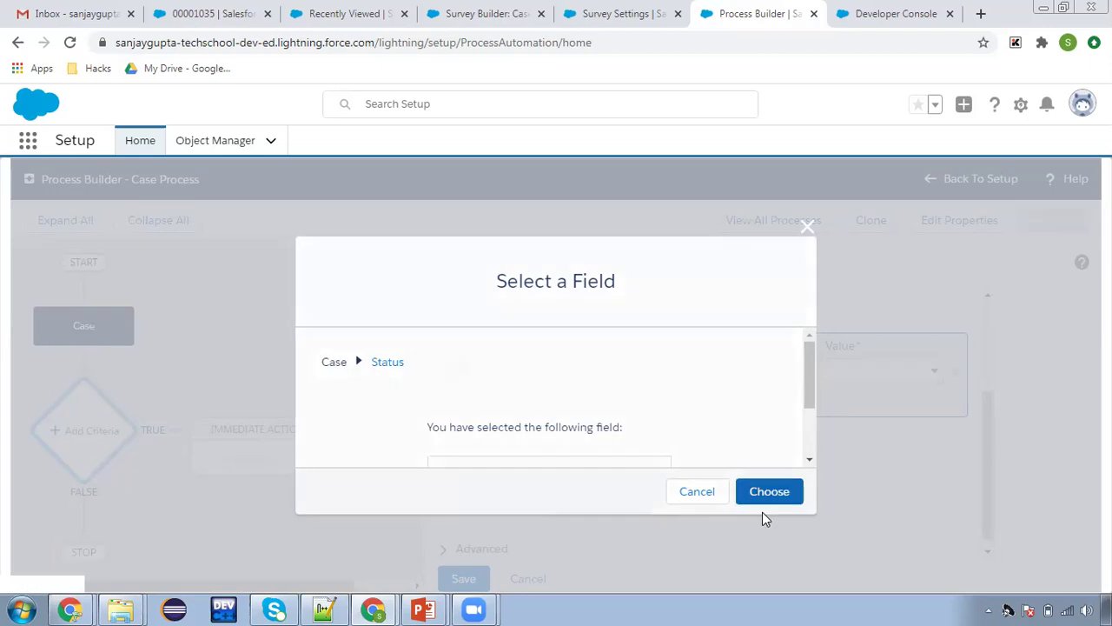
left_click(769, 491)
left_click(869, 365)
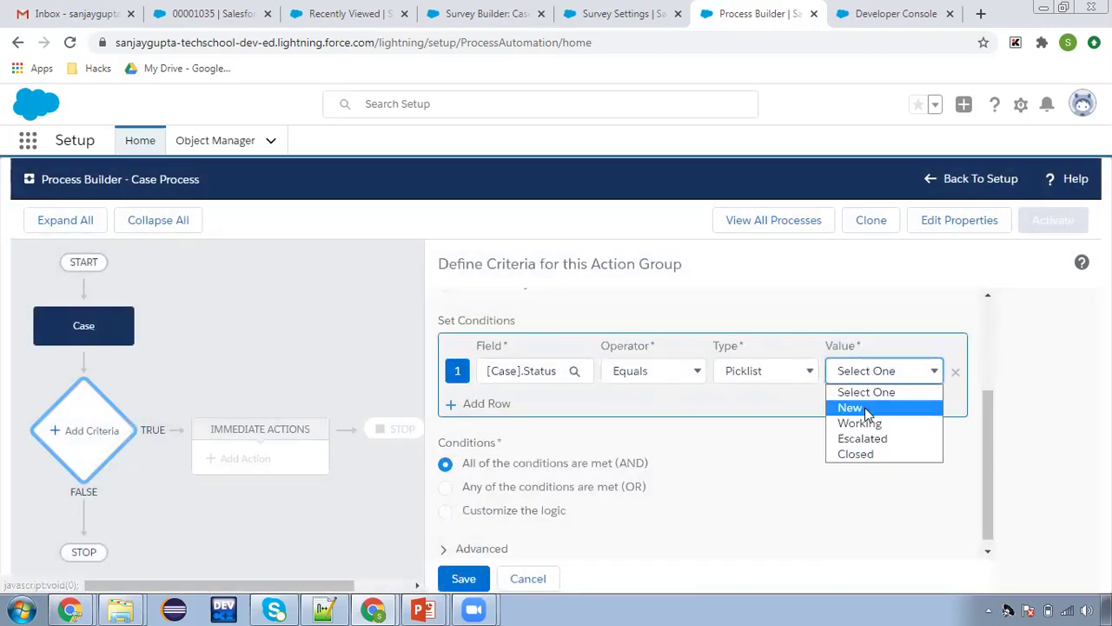
left_click(863, 454)
Add a second condition to the criteria requiring [Case].Status with the operator Is changed and the Boolean value True
left_click(511, 404)
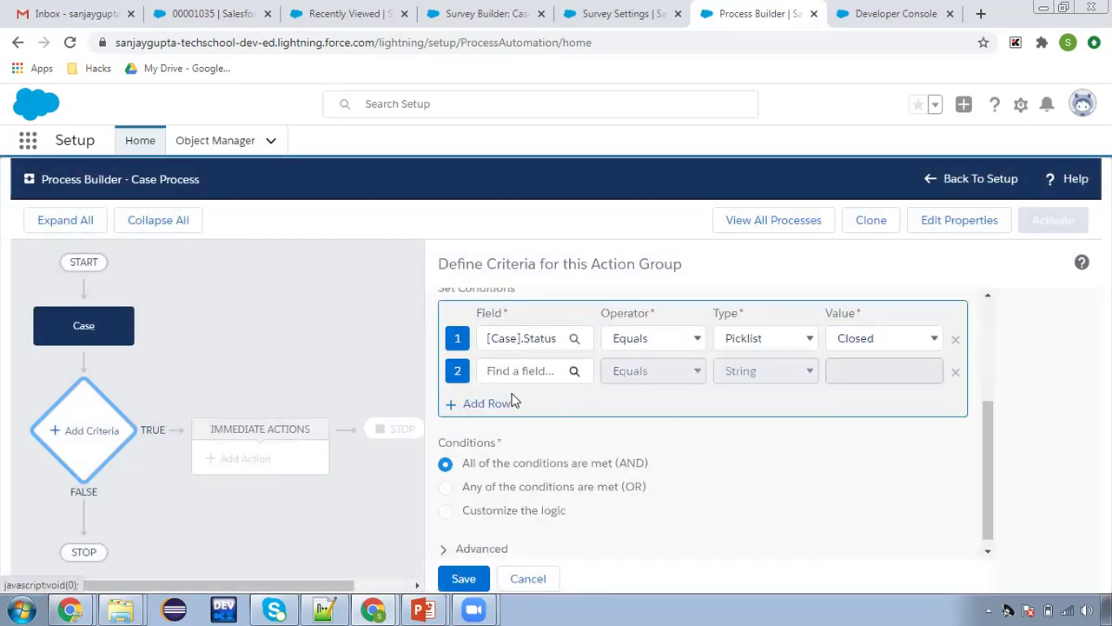
left_click(526, 372)
left_click(414, 374)
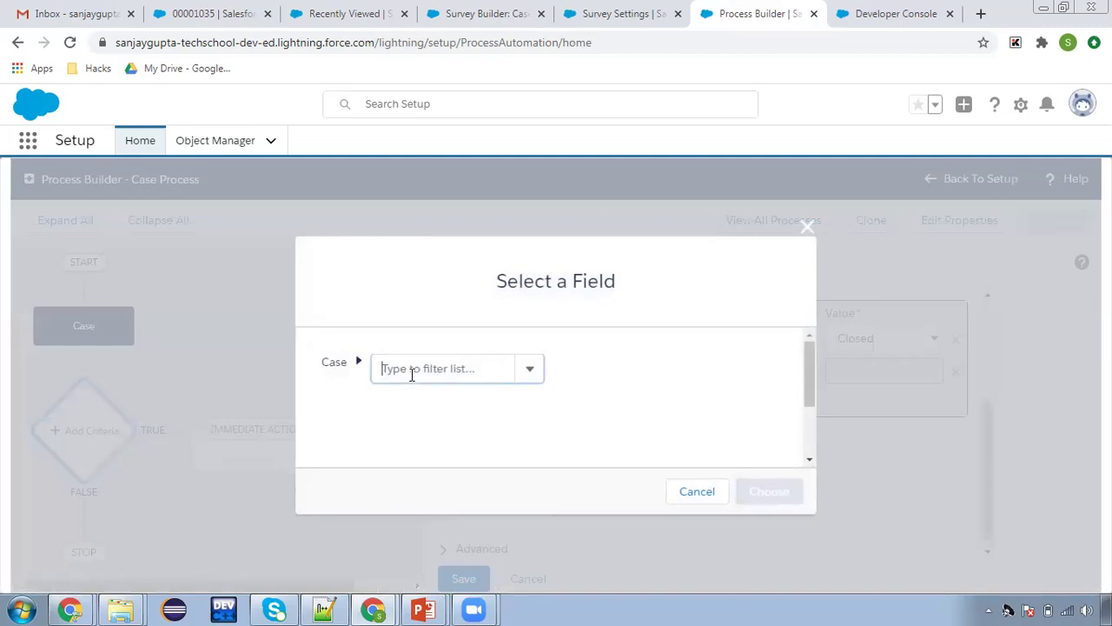
type("status")
left_click(421, 402)
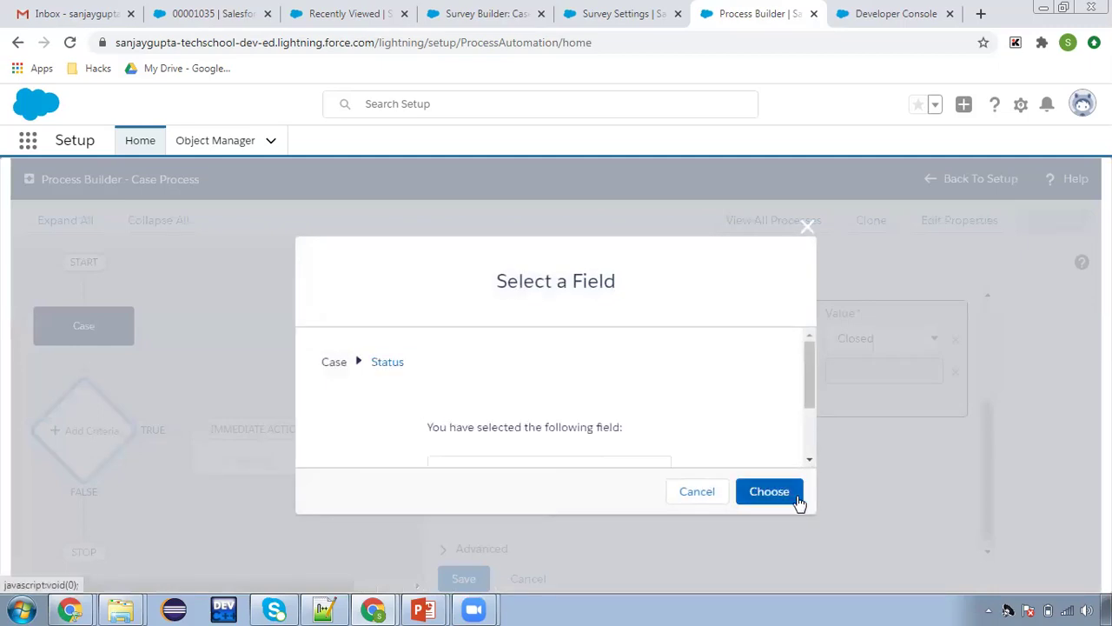
left_click(779, 492)
left_click(652, 374)
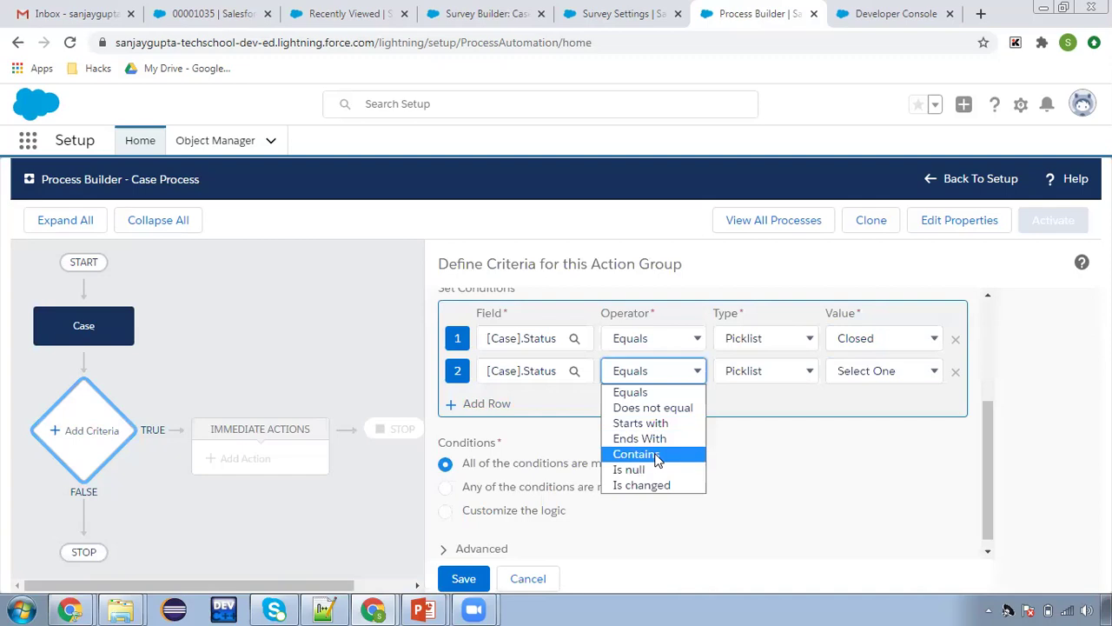
left_click(641, 485)
left_click(851, 374)
left_click(858, 393)
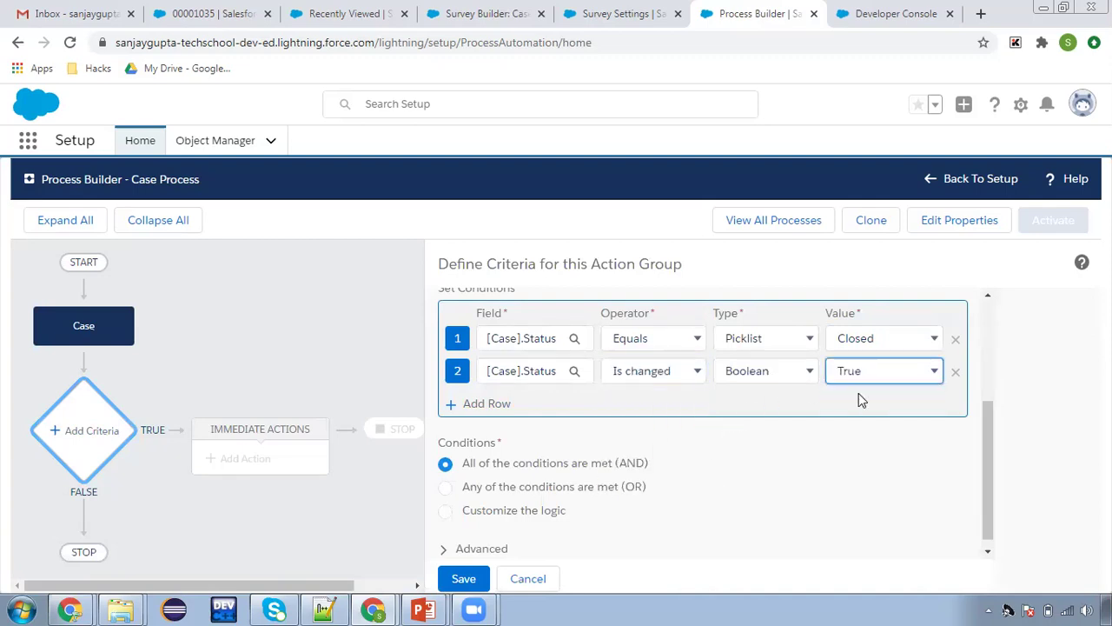
scroll(608, 513, "down", 1)
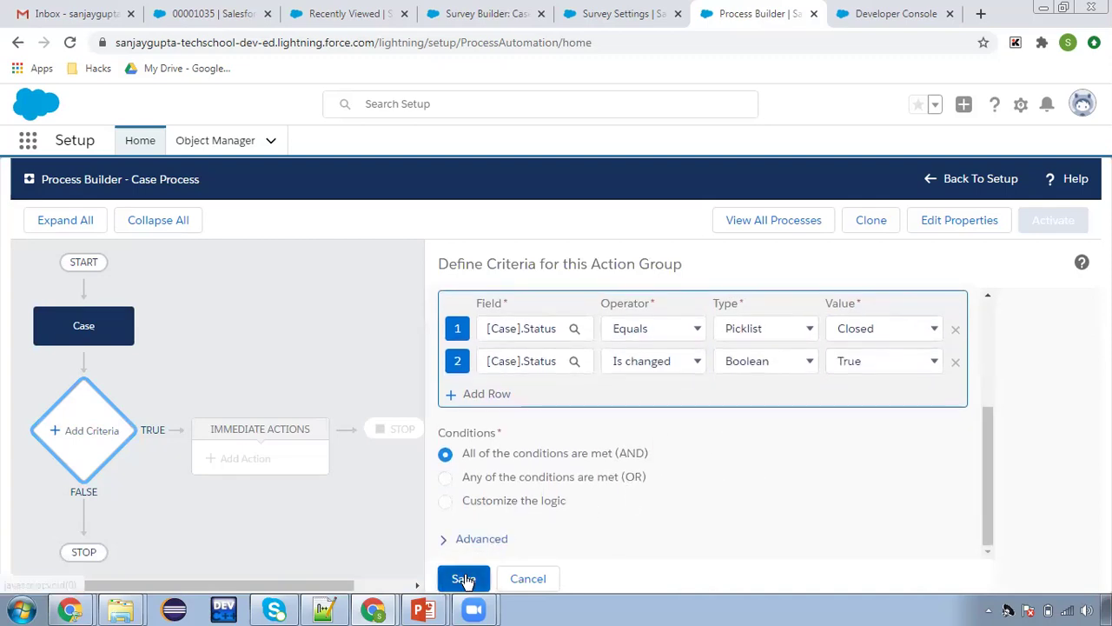
Save the Check Status criteria with all conditions required (AND)
left_click(464, 578)
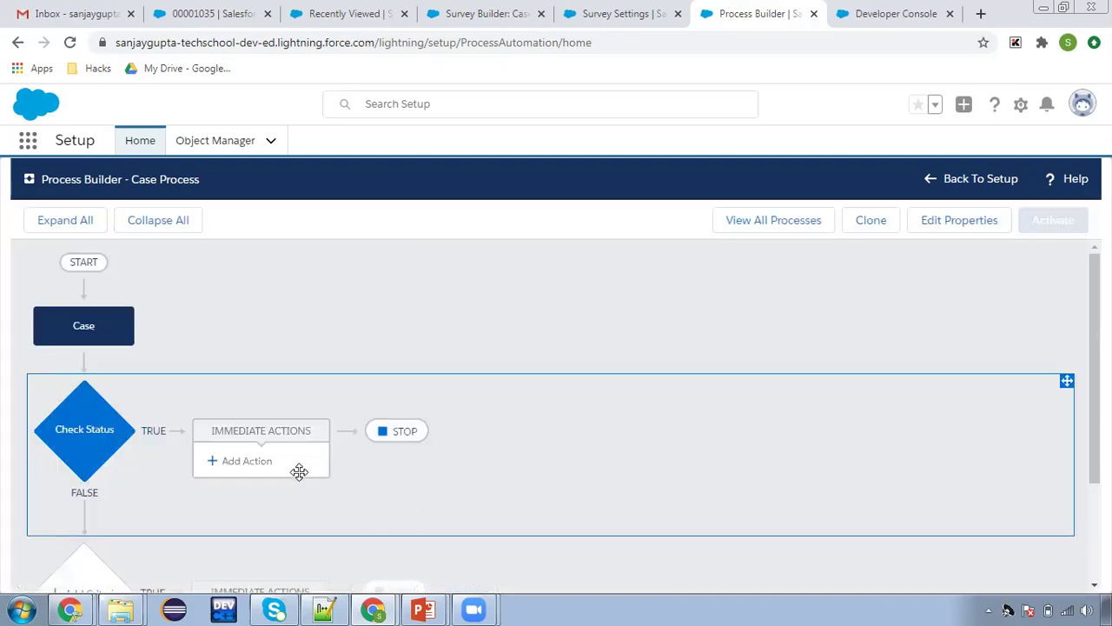
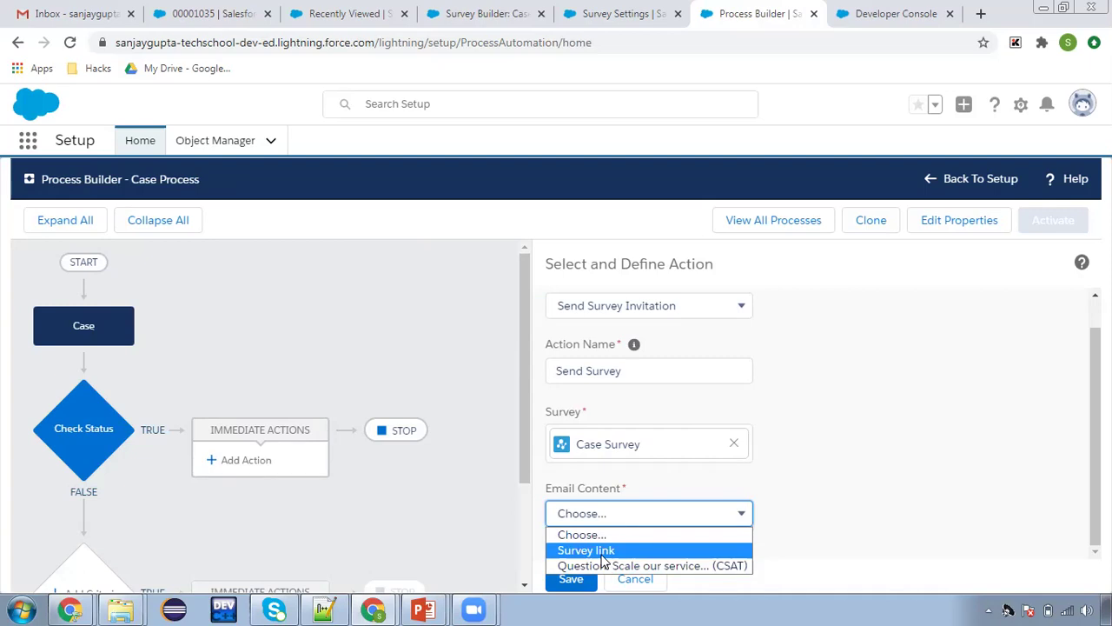
Give the Send Survey action Survey link email content, the Embed_a_Survey_Link template and the recipient type User in Your Org
left_click(602, 552)
scroll(811, 473, "down", 3)
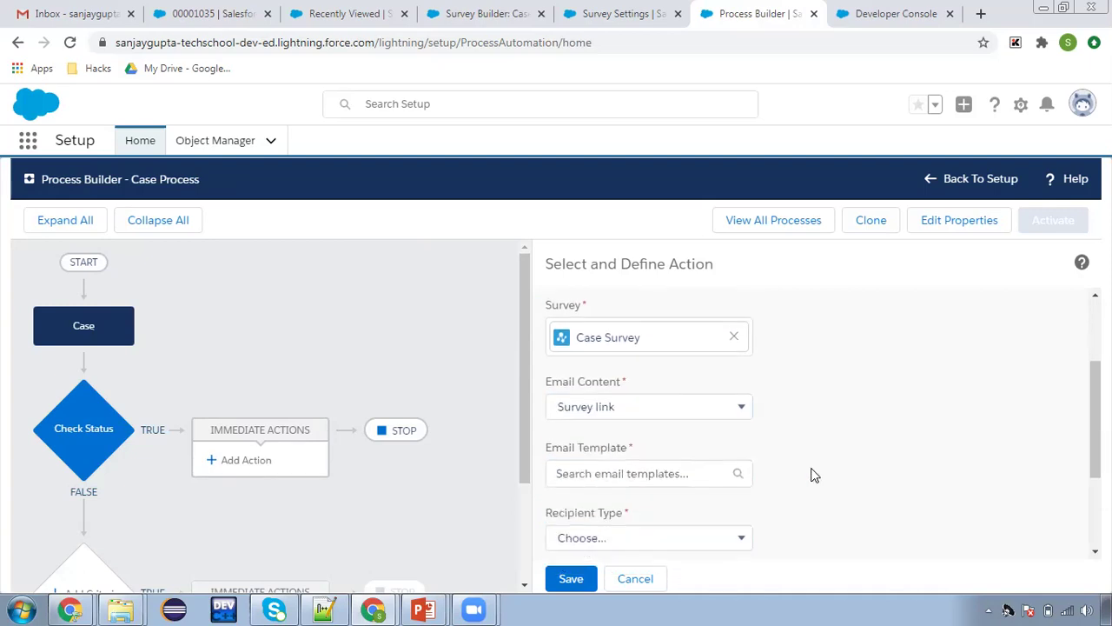
scroll(782, 469, "down", 1)
left_click(619, 337)
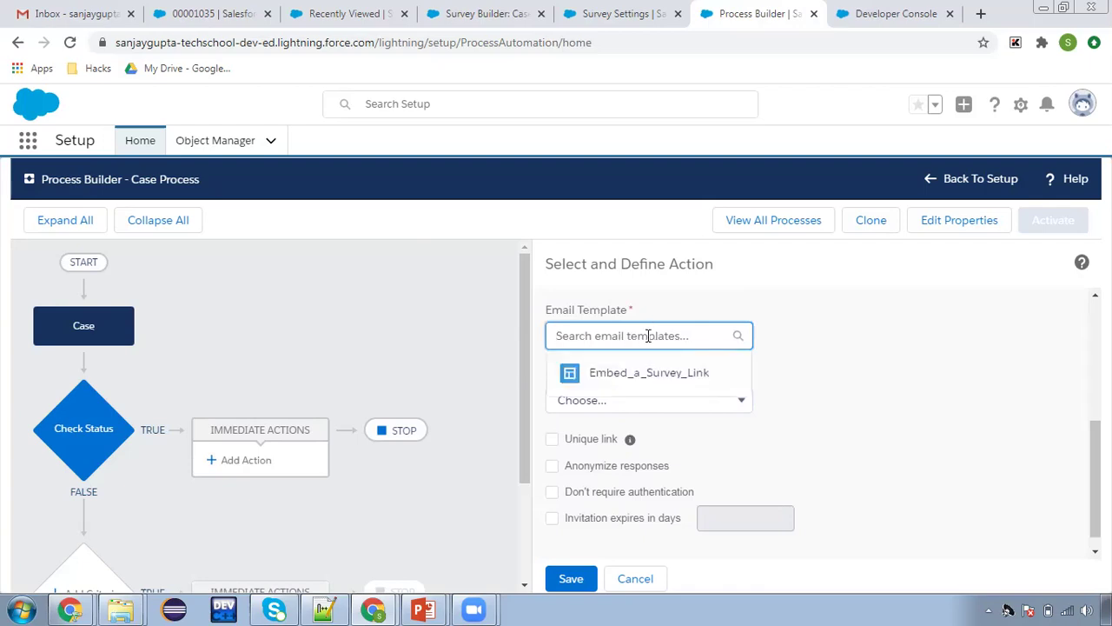
left_click(641, 374)
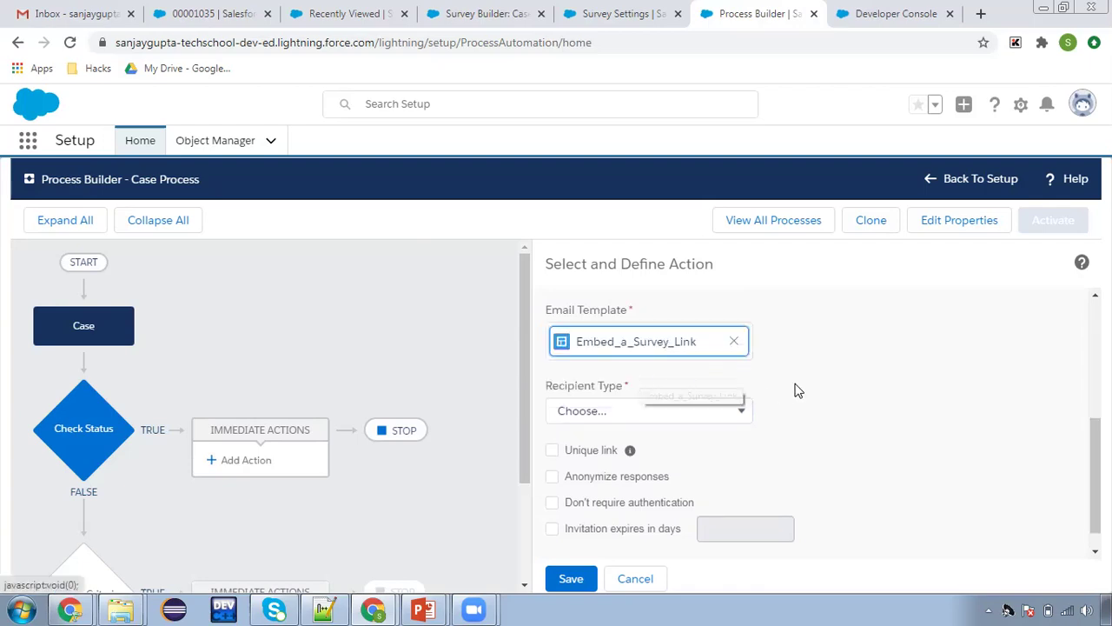
left_click(617, 412)
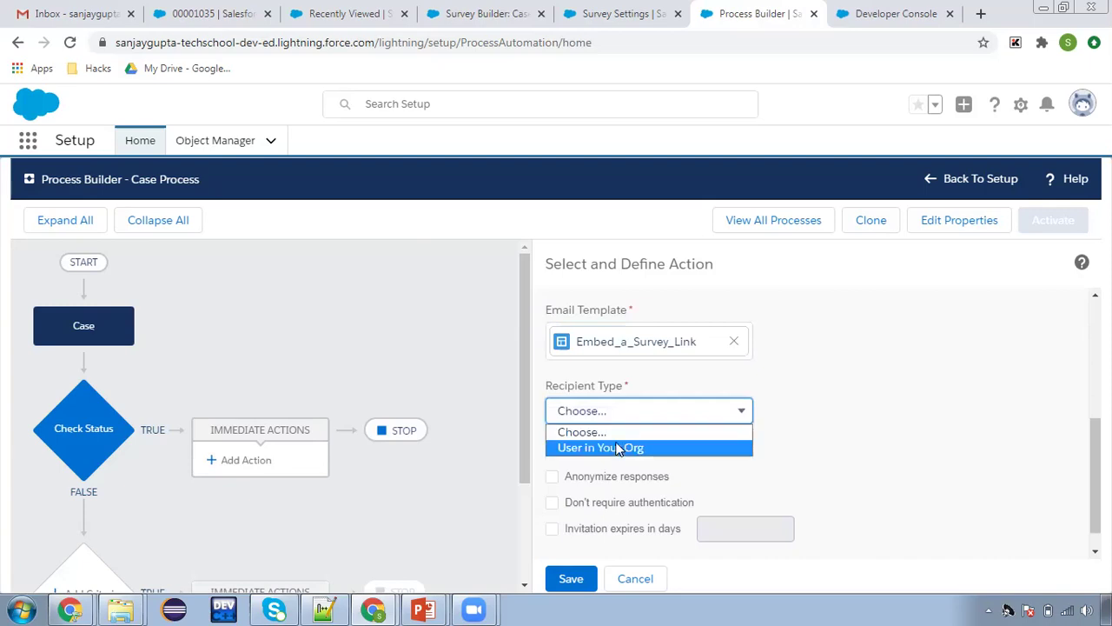
left_click(616, 449)
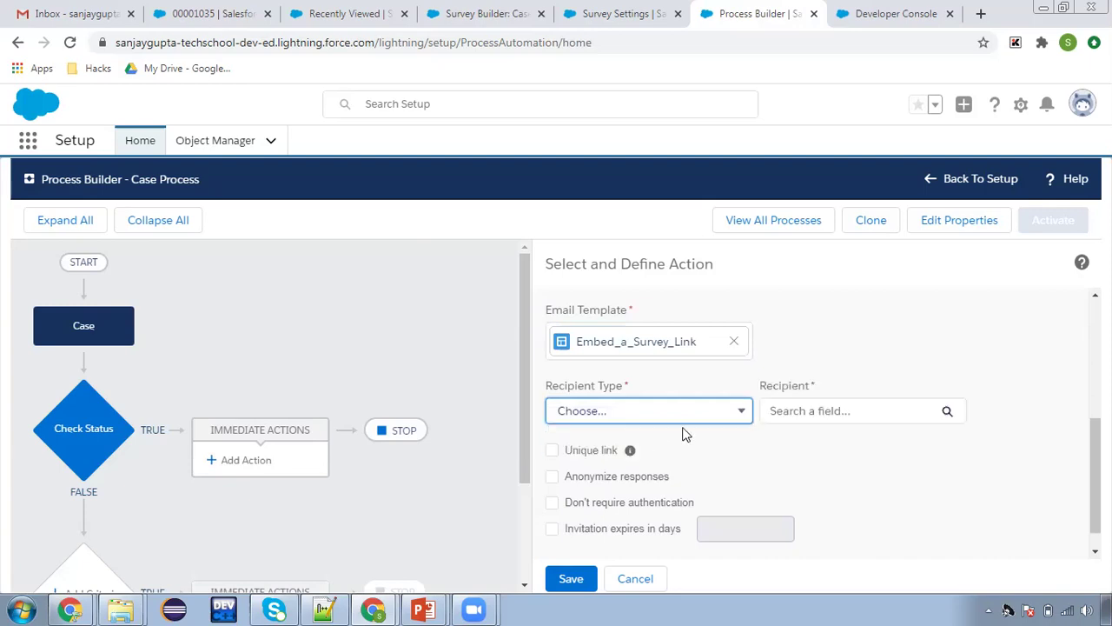
left_click(782, 417)
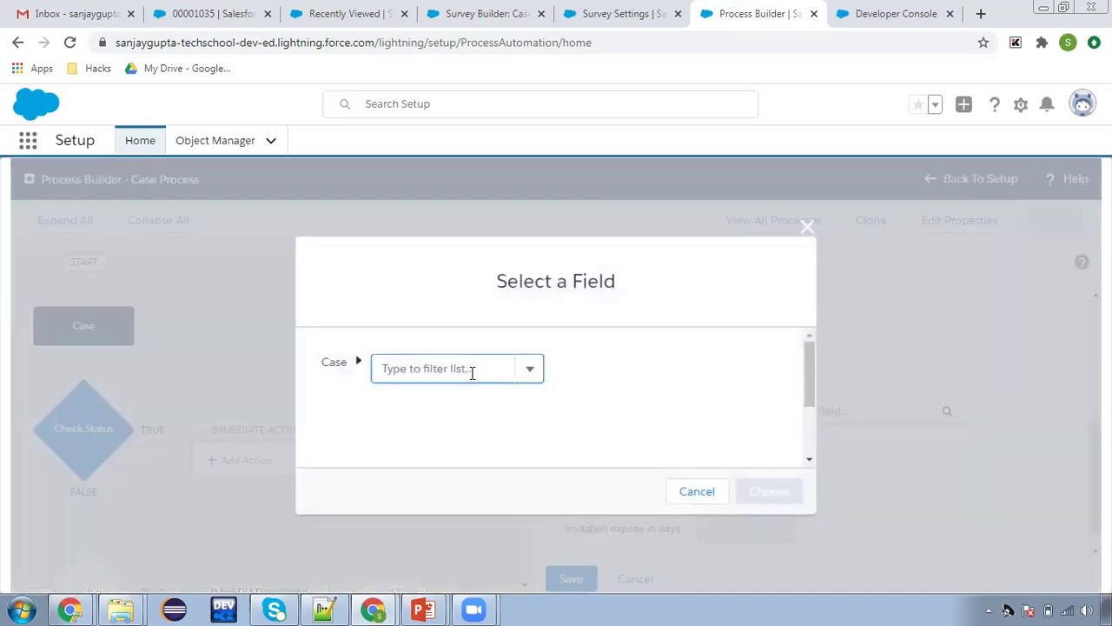
type("contact")
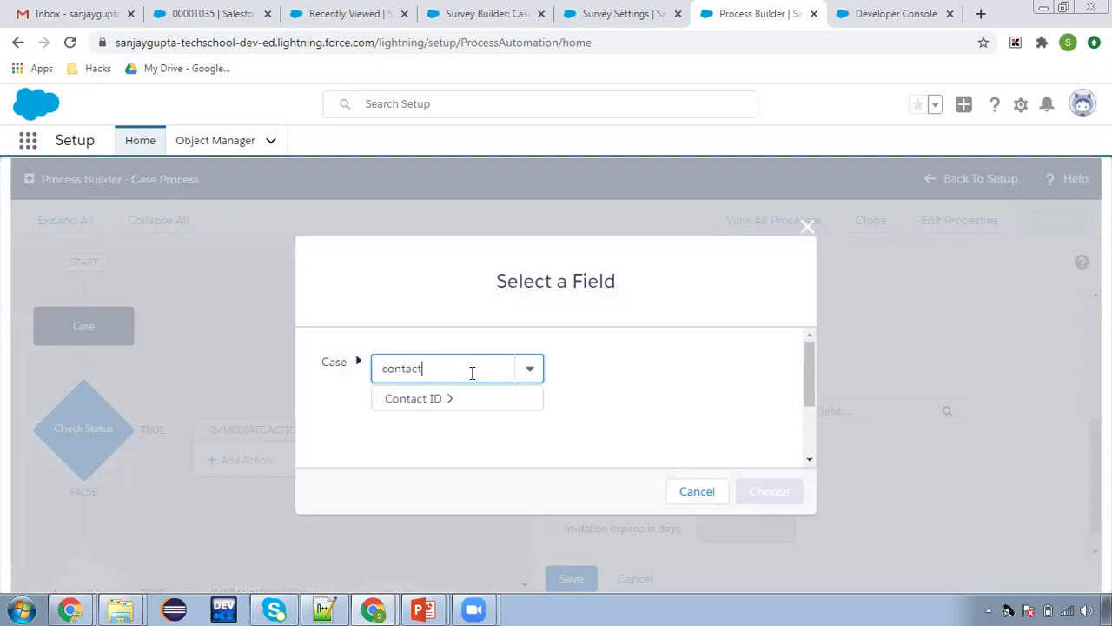
left_click(409, 398)
type("email")
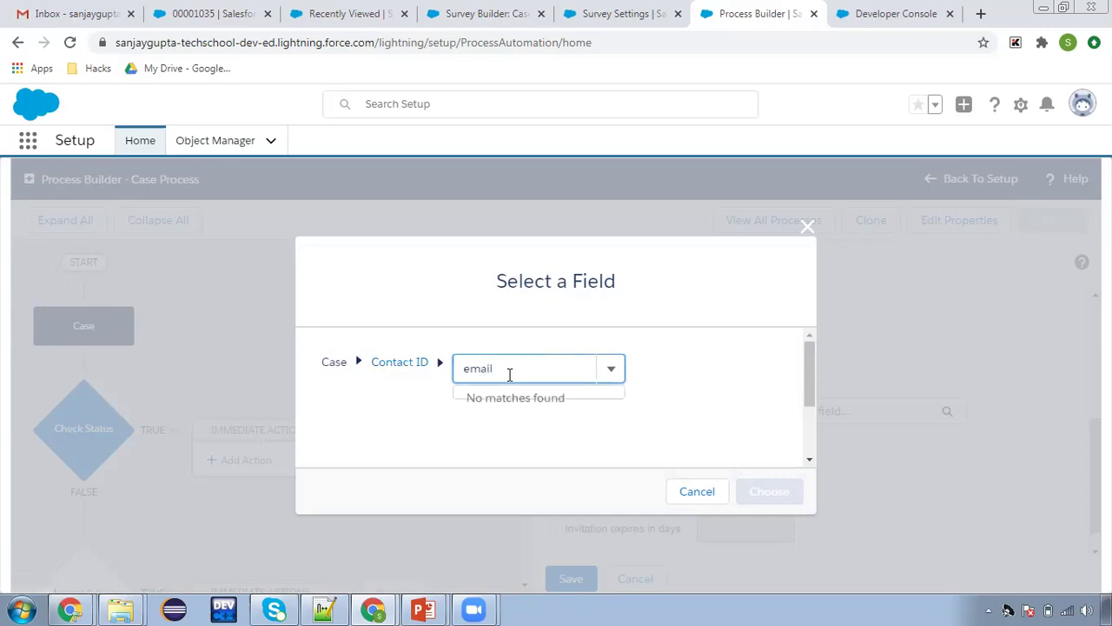
left_click(445, 380)
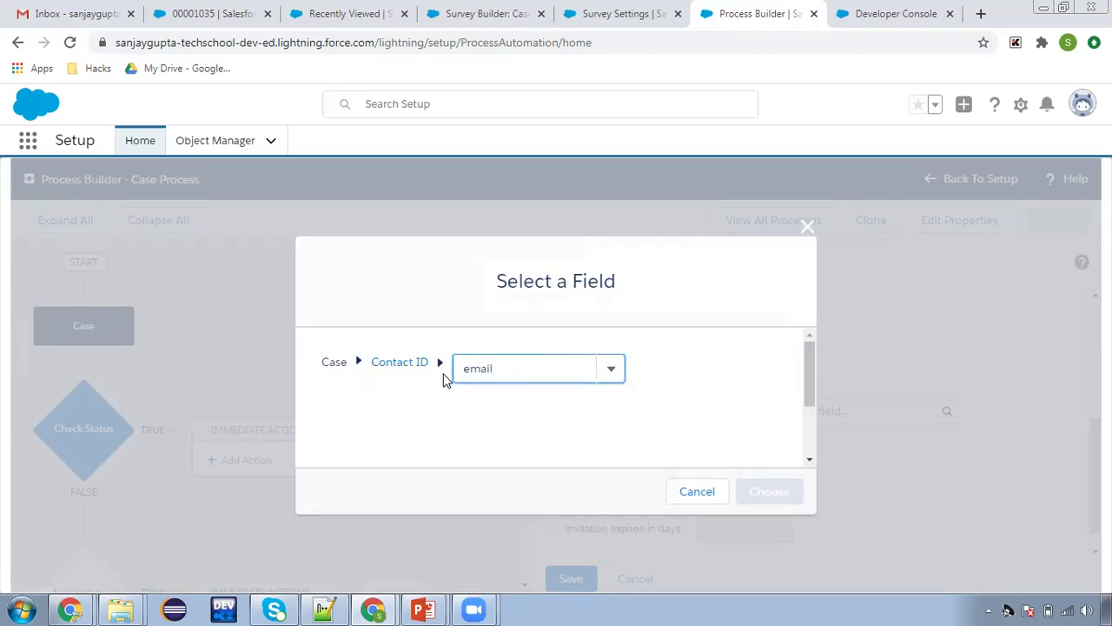
key("Escape")
Search the Case fields for an email field and examine the related ID fields available for the survey recipient
left_click(804, 422)
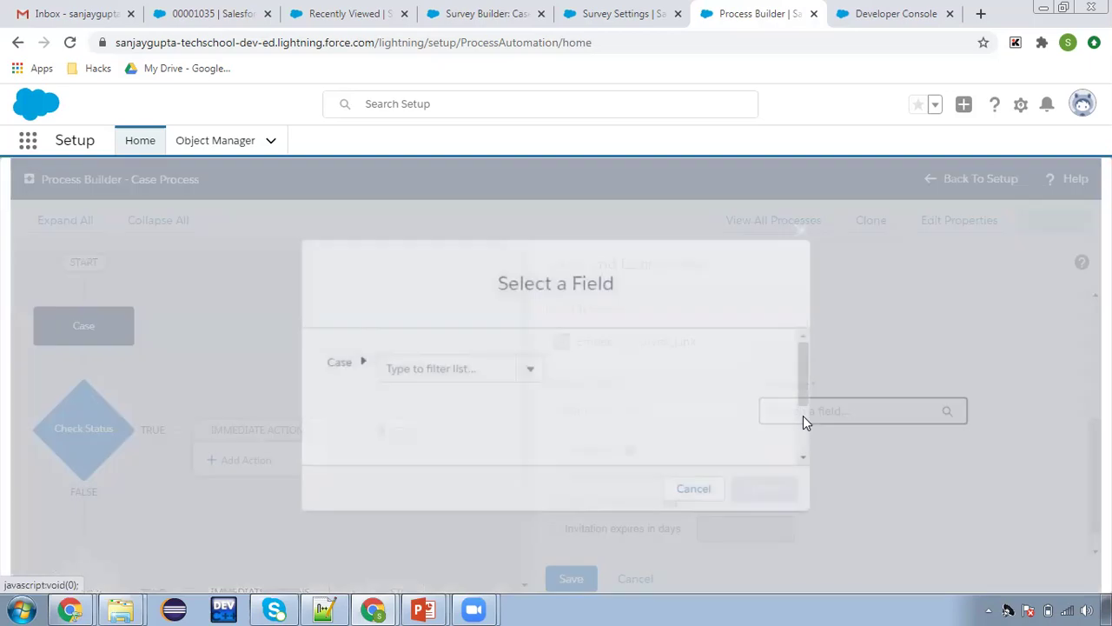
left_click(464, 368)
type("email")
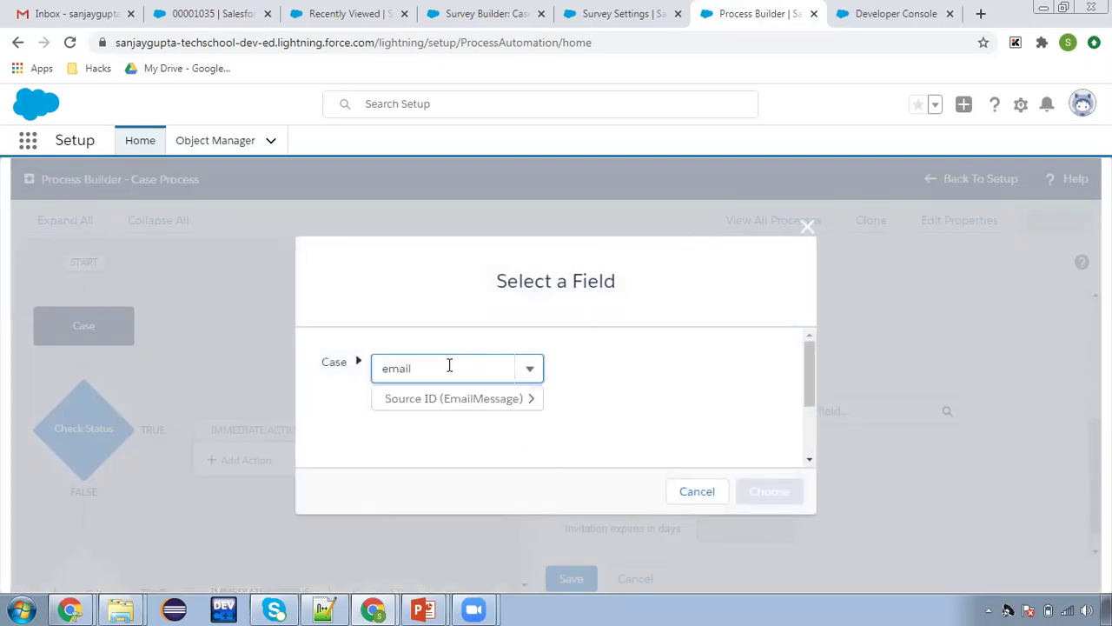
key("BackSpace")
key("BackSpace")
key("BackSpace")
key("BackSpace")
key("BackSpace")
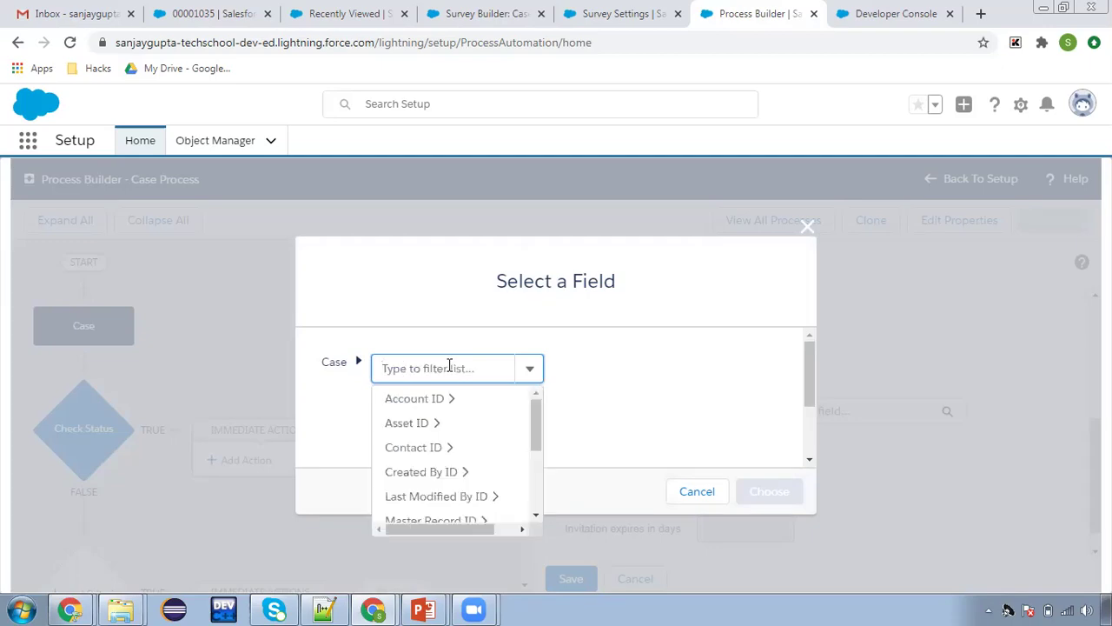
scroll(476, 423, "down", 5)
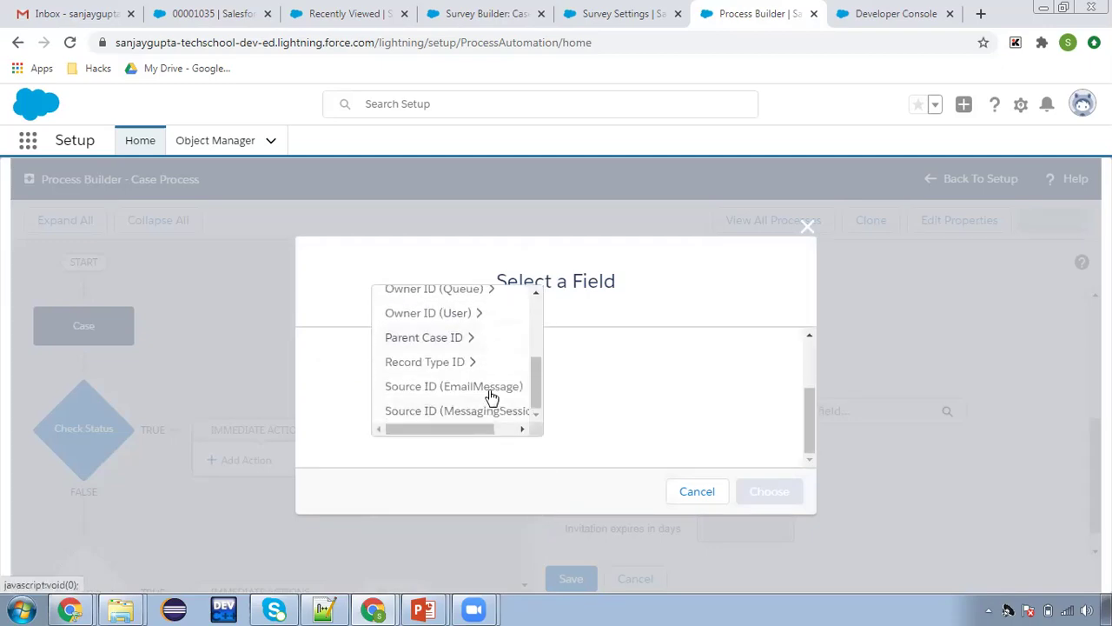
scroll(474, 378, "up", 3)
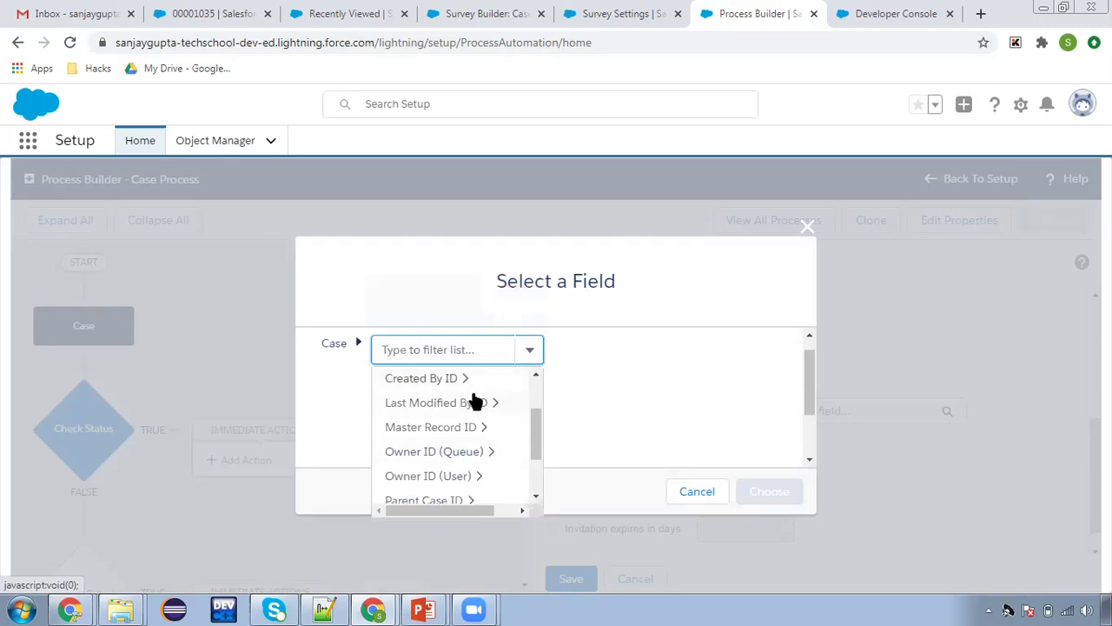
scroll(495, 425, "down", 5)
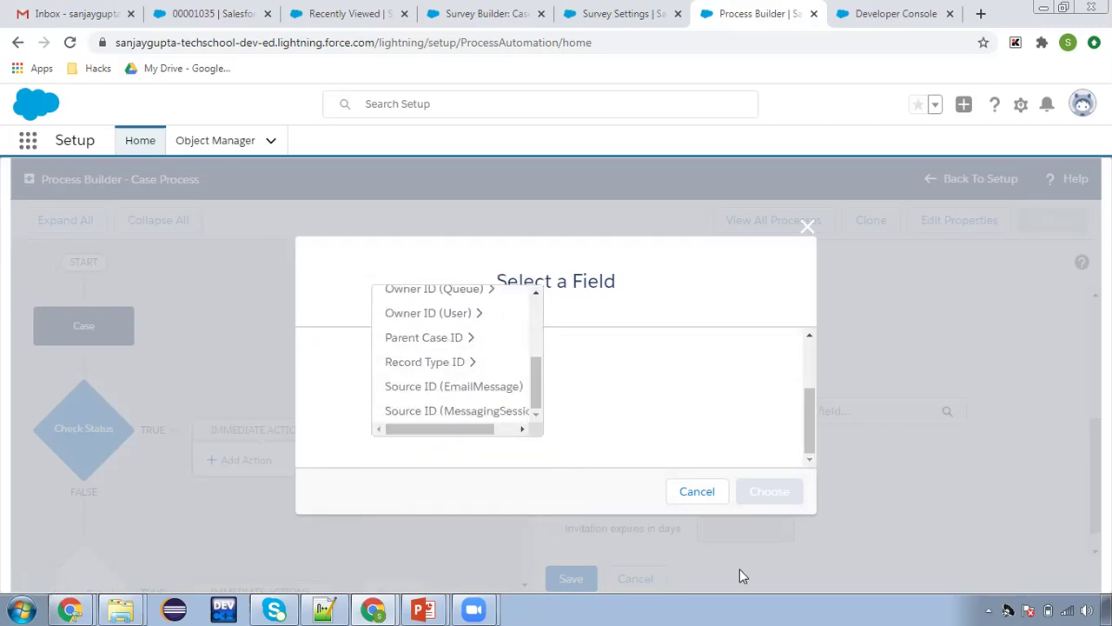
left_click(574, 395)
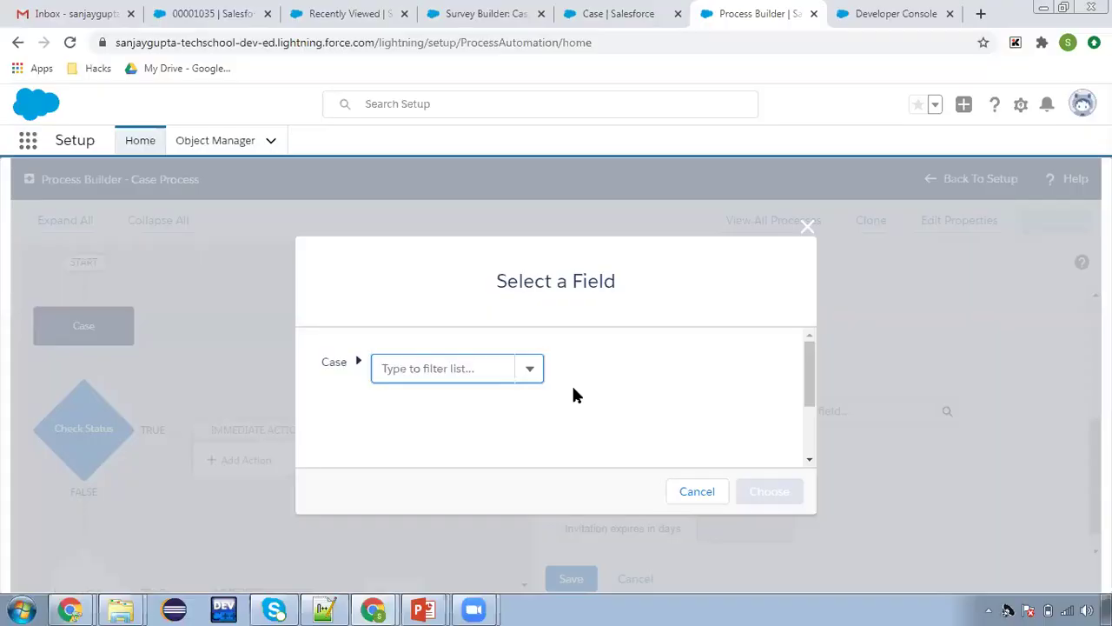
Set the survey recipient to the user ID of the case contact's owner, [Case].Contact.Owner.Id
left_click(403, 358)
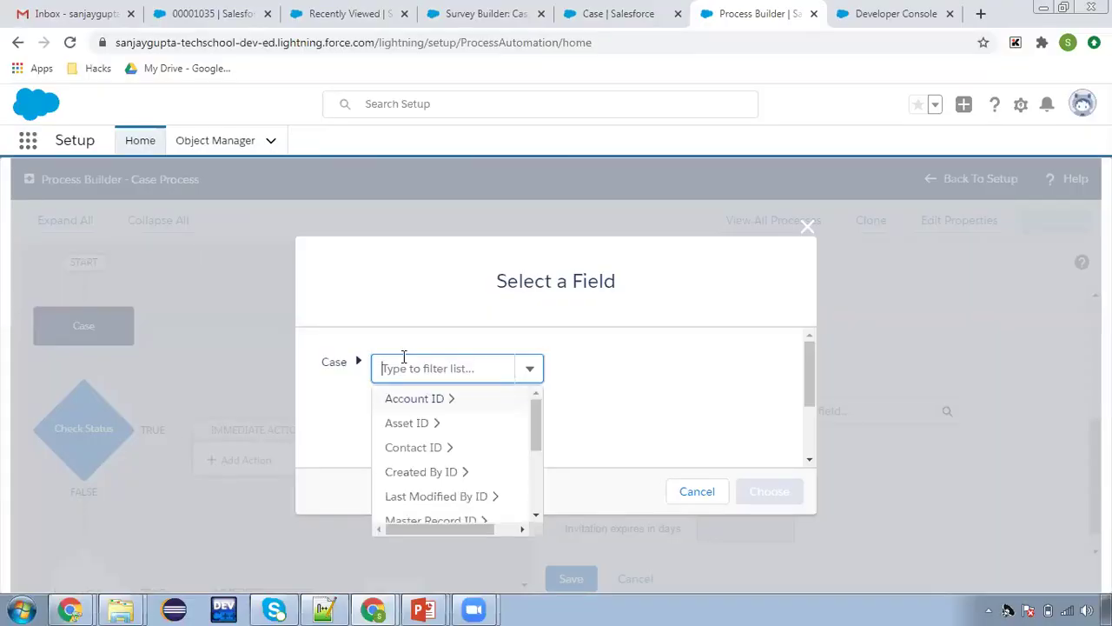
type("contact")
left_click(434, 405)
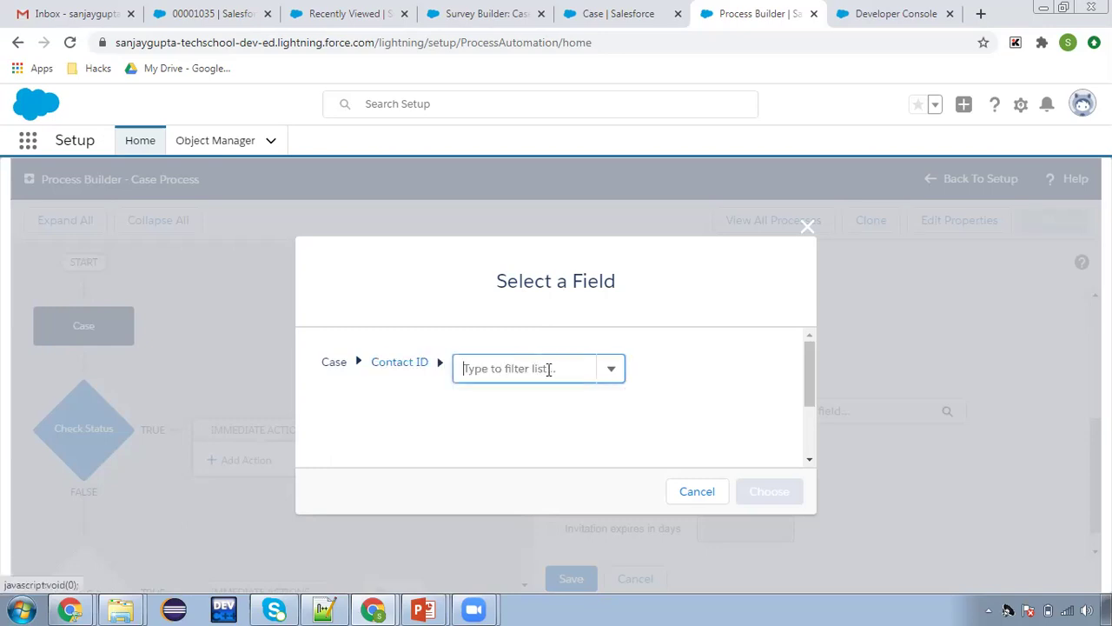
left_click(524, 470)
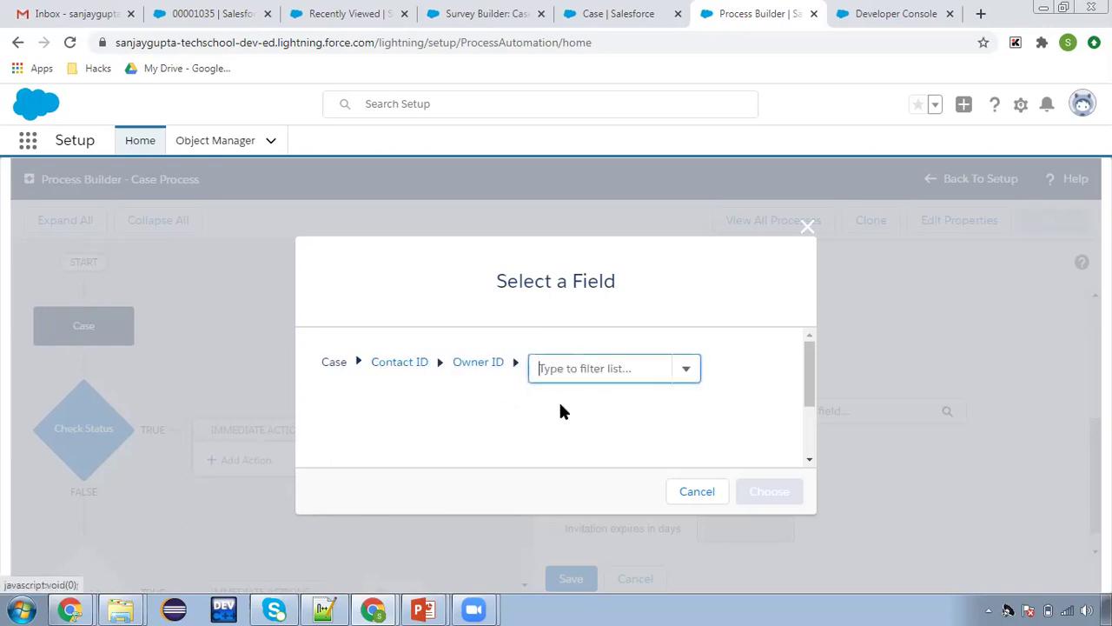
type("id")
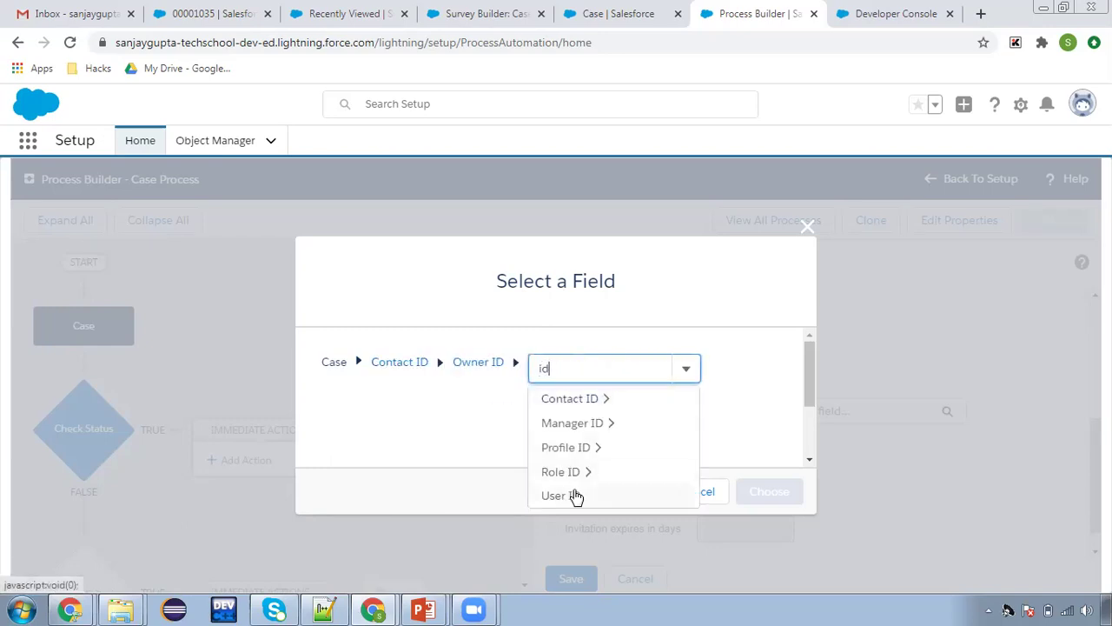
left_click(556, 495)
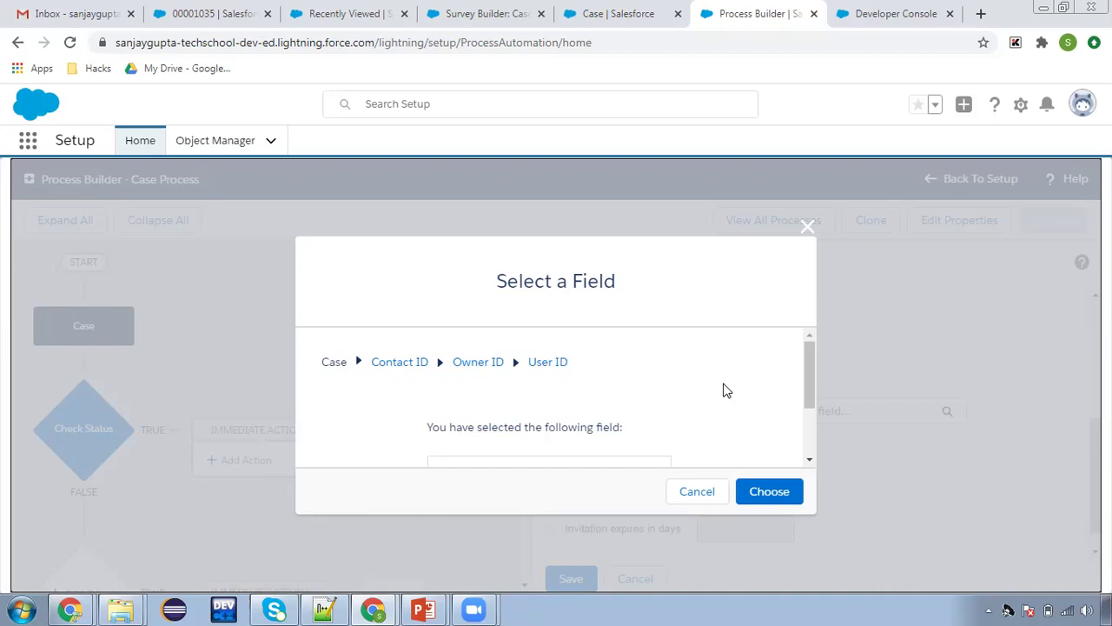
left_click(764, 491)
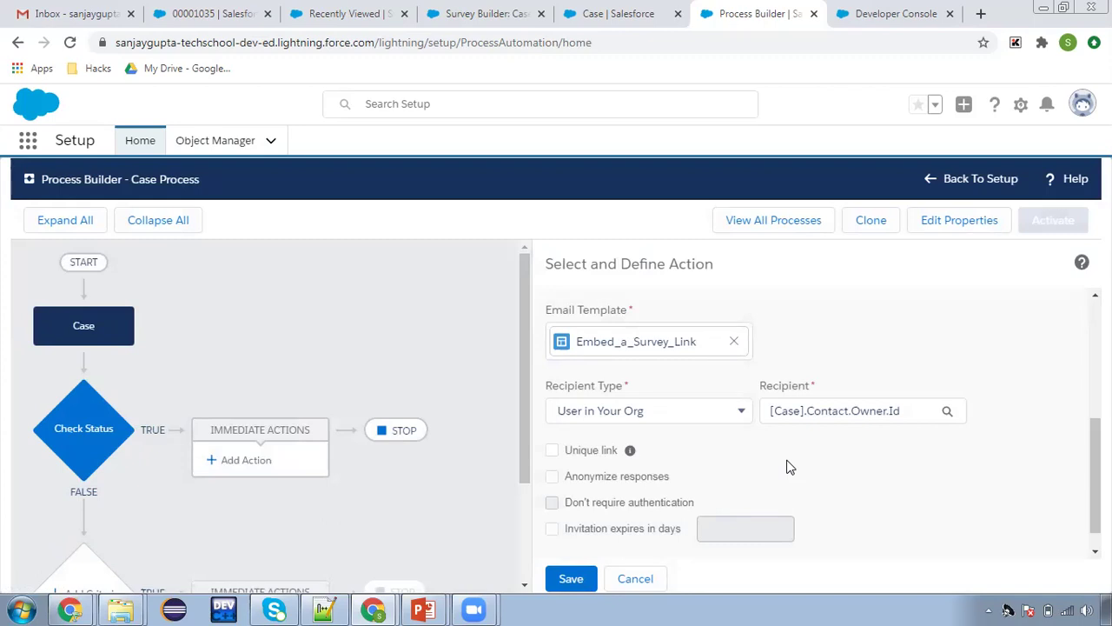
Save the Send Survey action and activate the Case Process
scroll(788, 464, "down", 1)
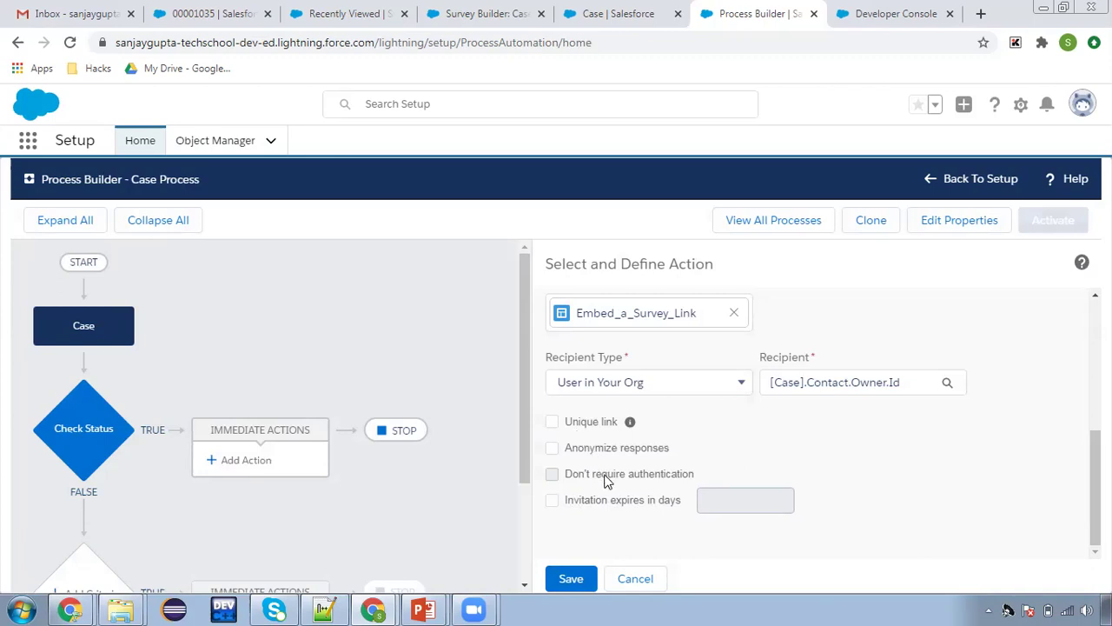
left_click(573, 578)
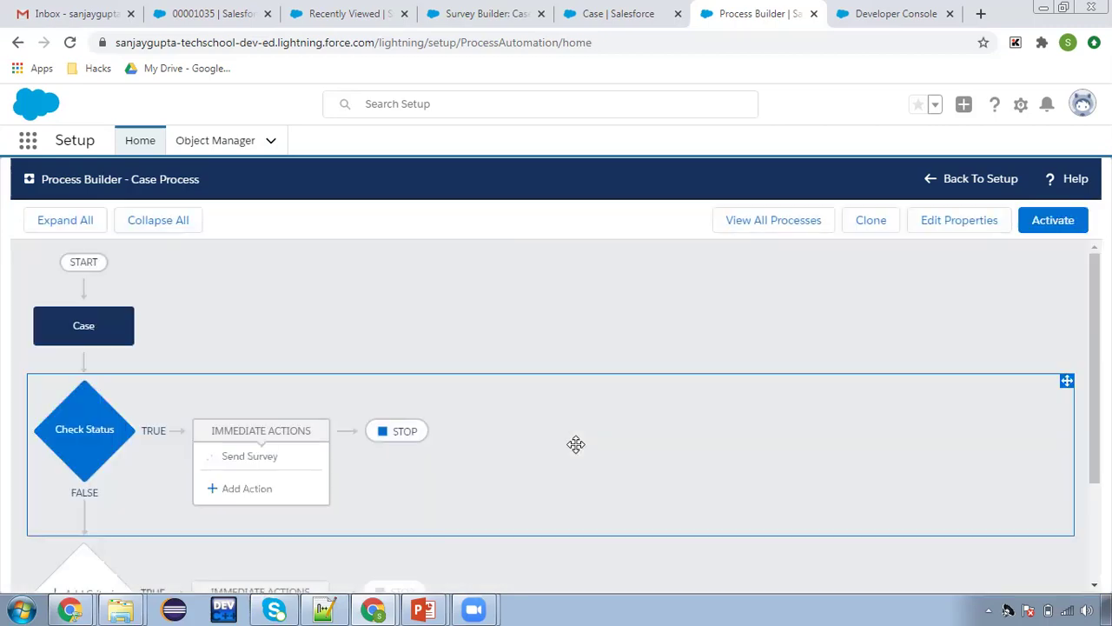
scroll(588, 415, "down", 2)
scroll(591, 412, "up", 2)
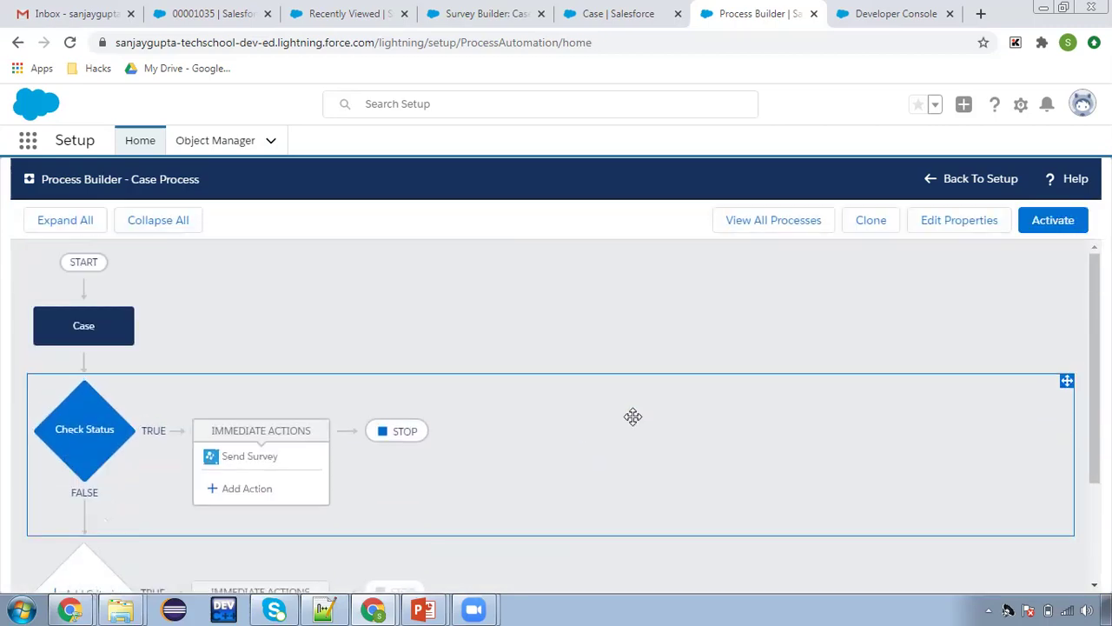
left_click(1052, 222)
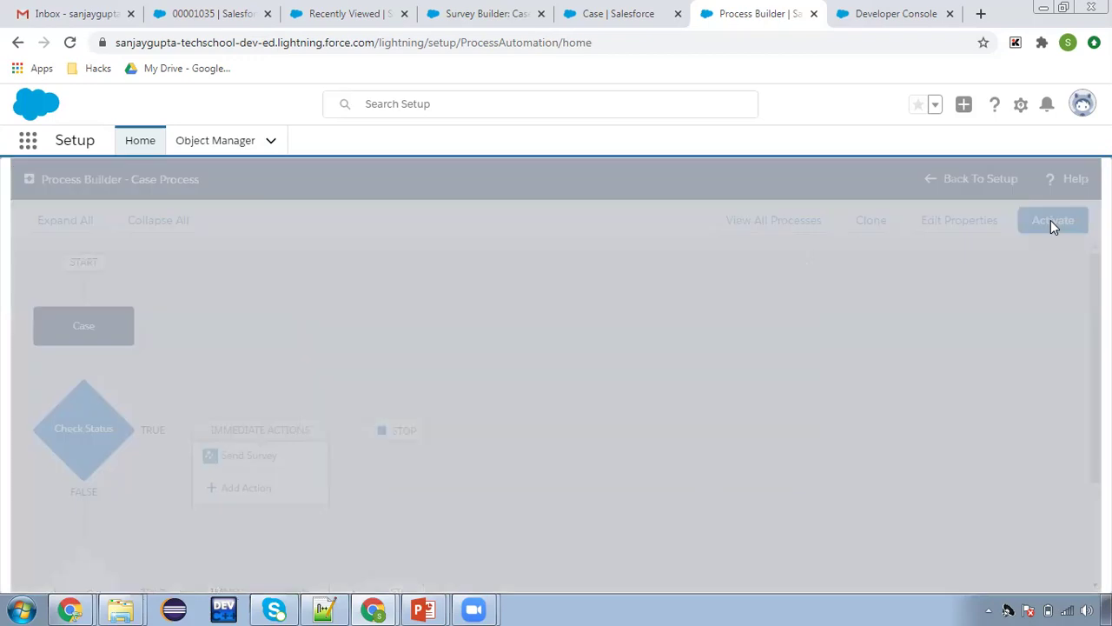
left_click(765, 463)
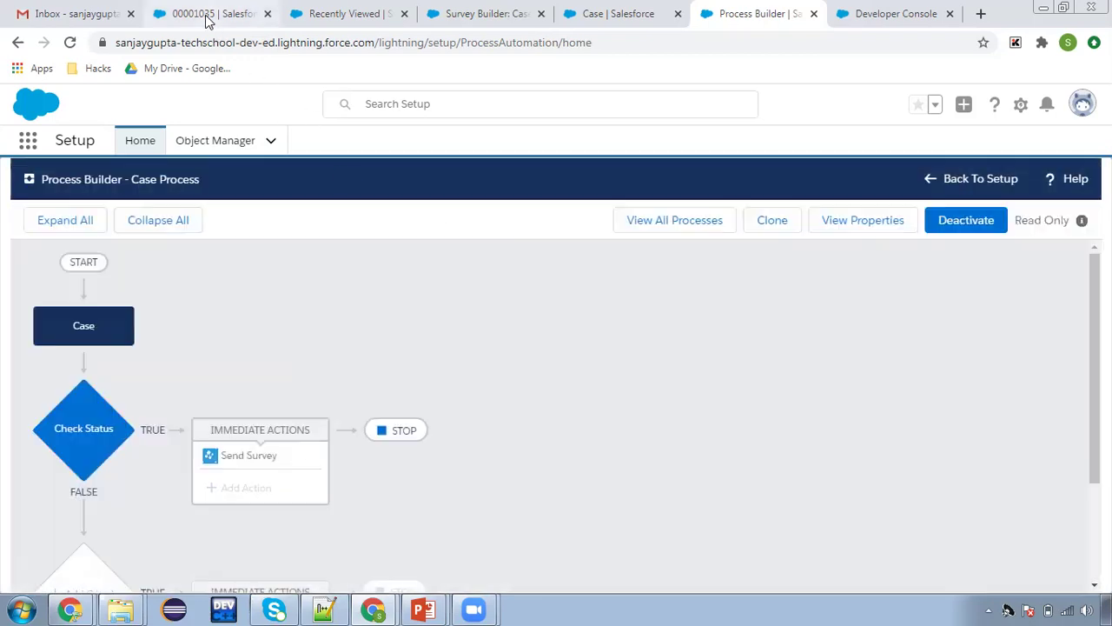
Switch to the escalated case record and examine its status, owner and contact details
left_click(210, 17)
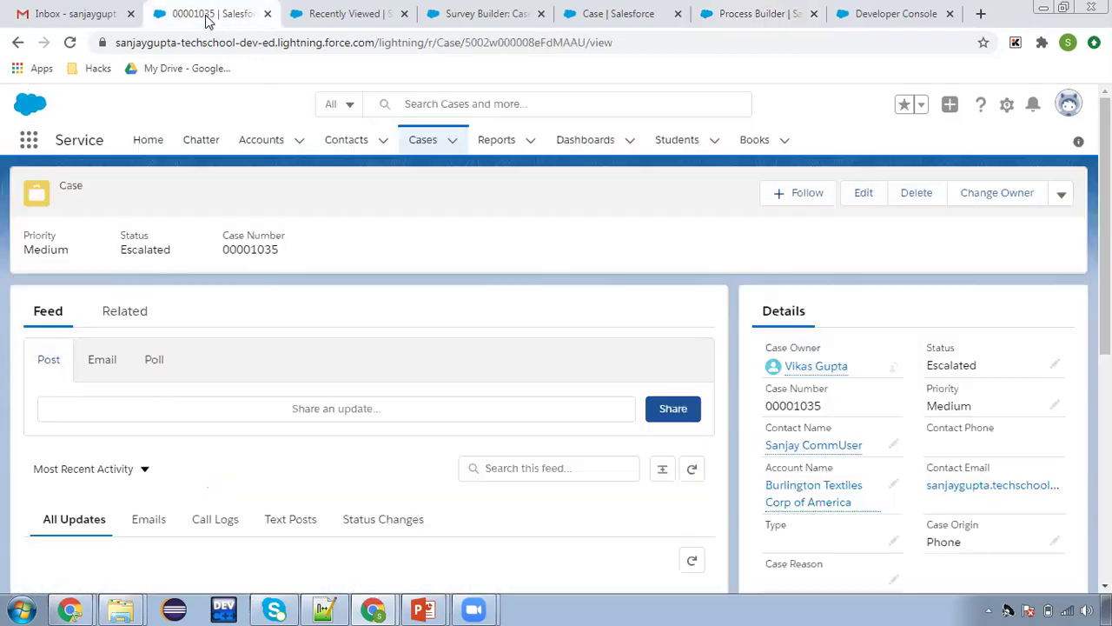
scroll(848, 447, "down", 1)
mouse_move(865, 352)
scroll(904, 362, "up", 1)
mouse_move(815, 449)
scroll(808, 434, "down", 1)
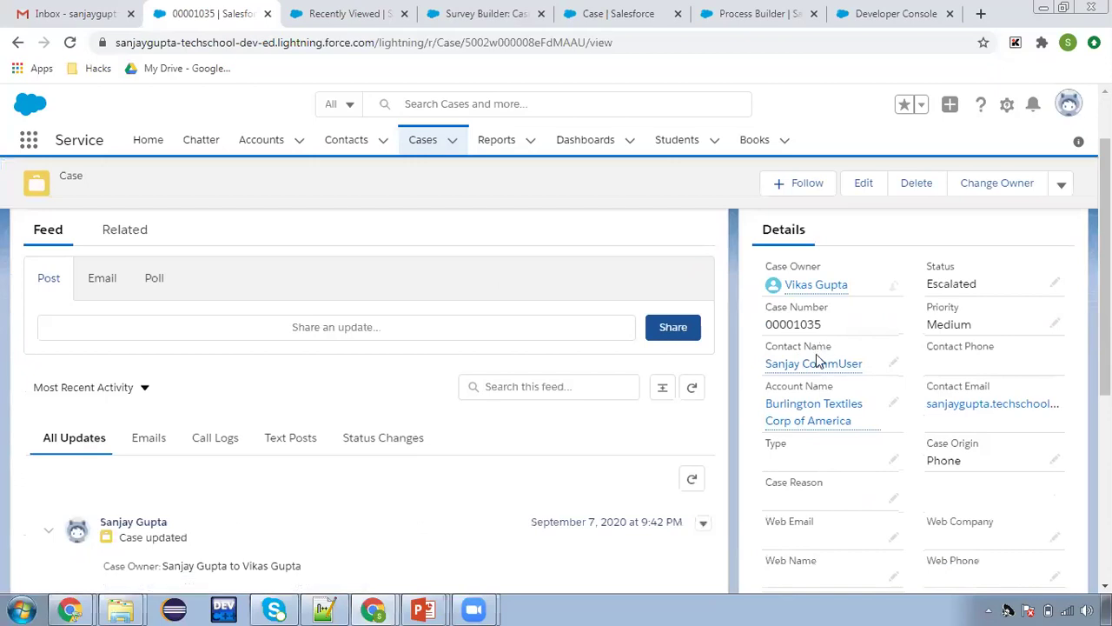
mouse_move(816, 368)
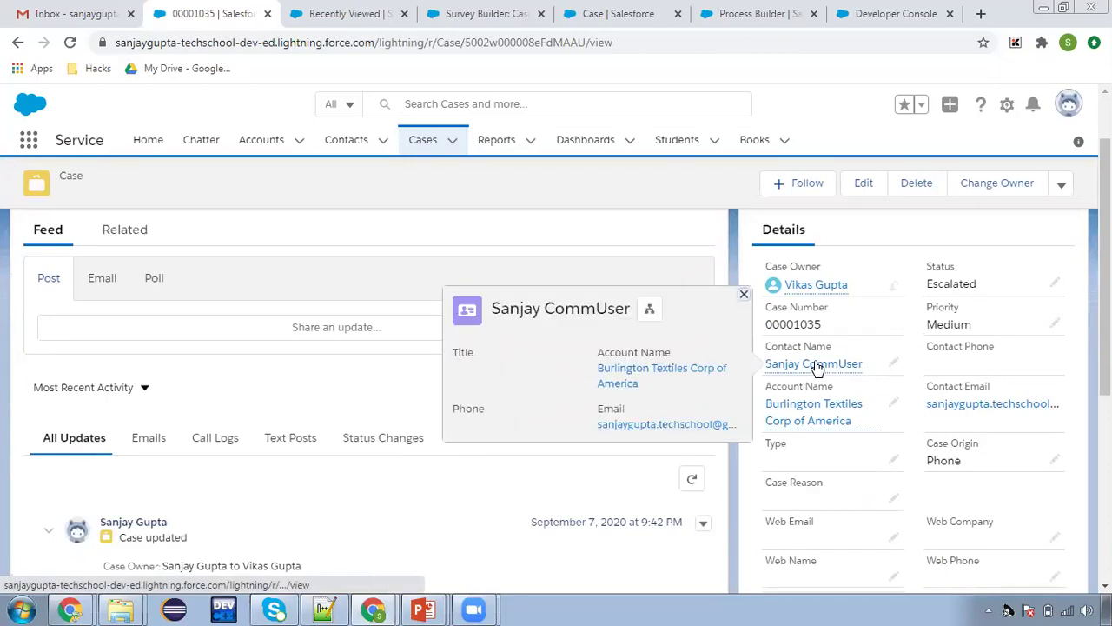
Open the case's contact record in a separate browser tab and show its details
left_click(817, 365, "ctrl")
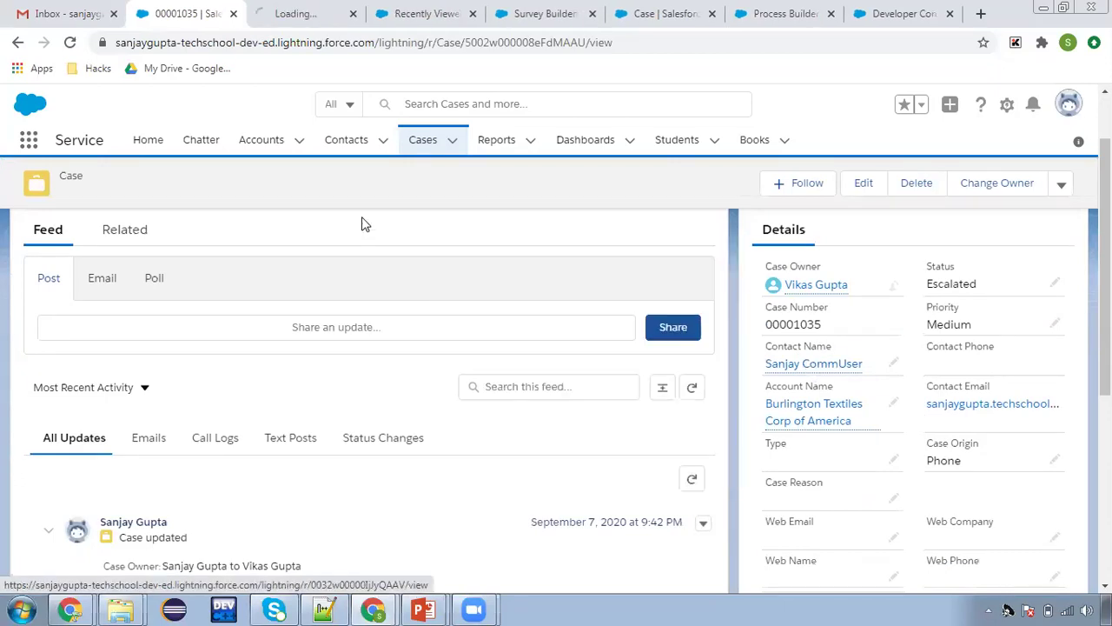
left_click(292, 17)
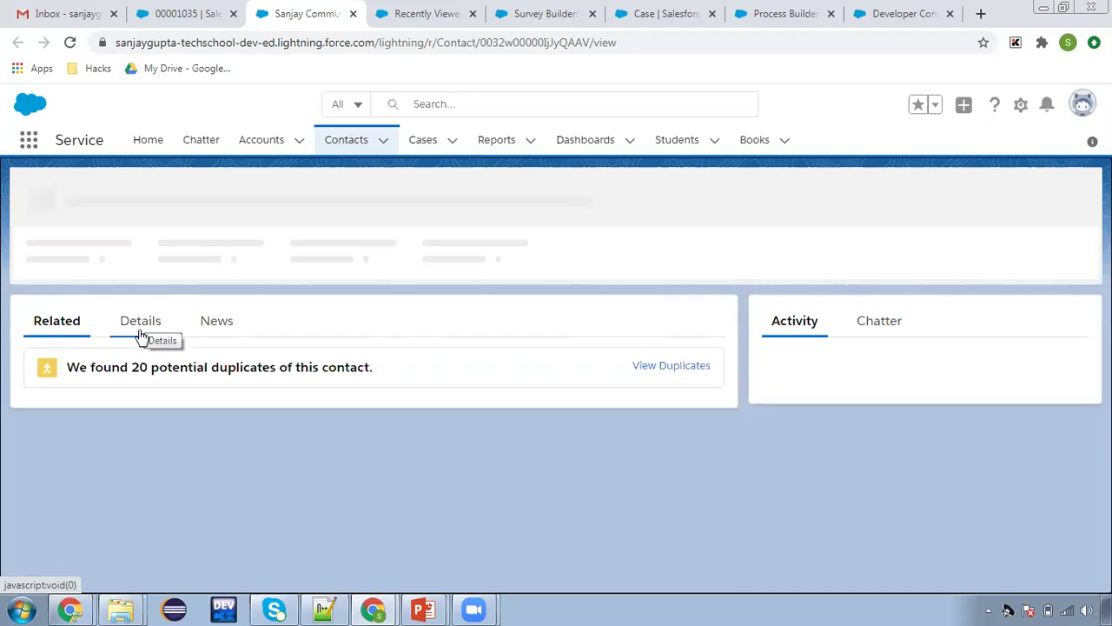
left_click(142, 335)
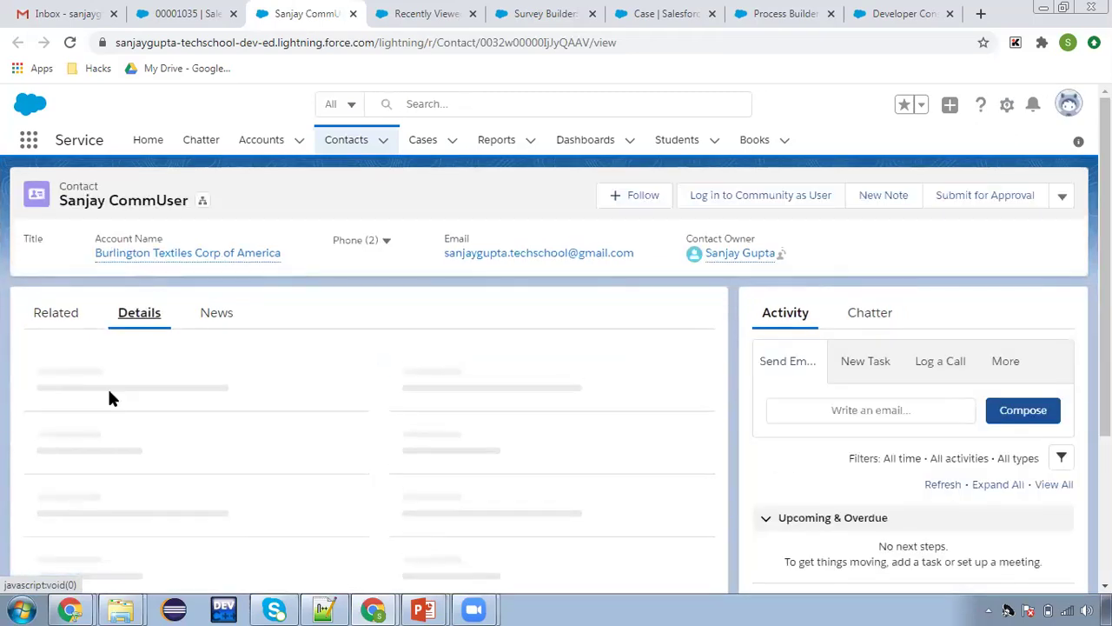
Open the contact owner's user record in a separate browser tab, check its email address, and switch to the Gmail inbox
mouse_move(107, 374)
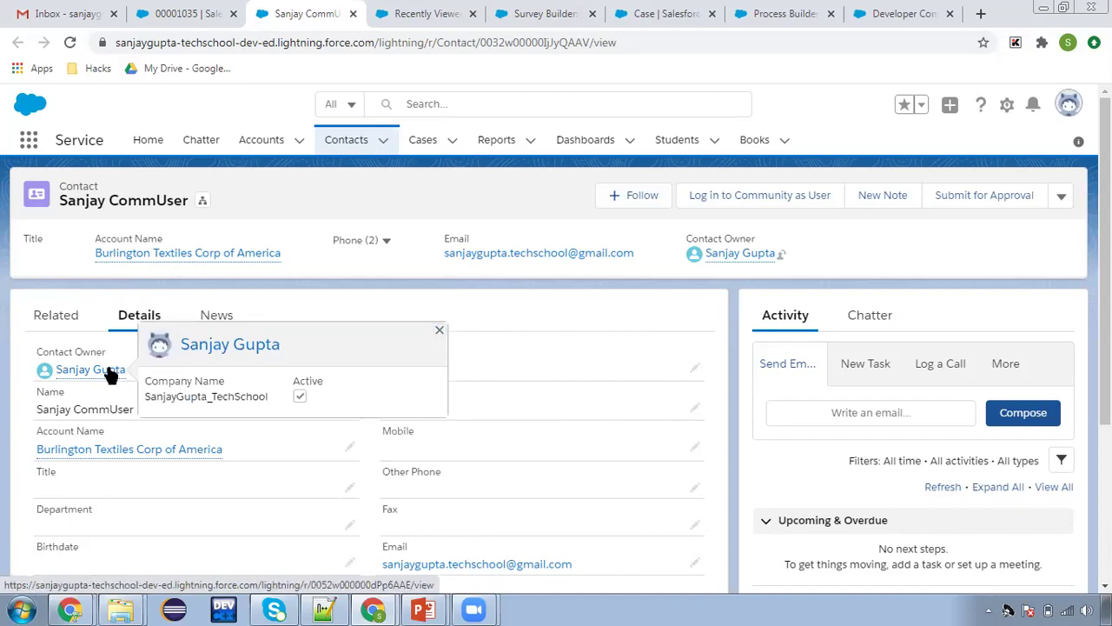
middle_click(108, 372)
left_click(375, 16)
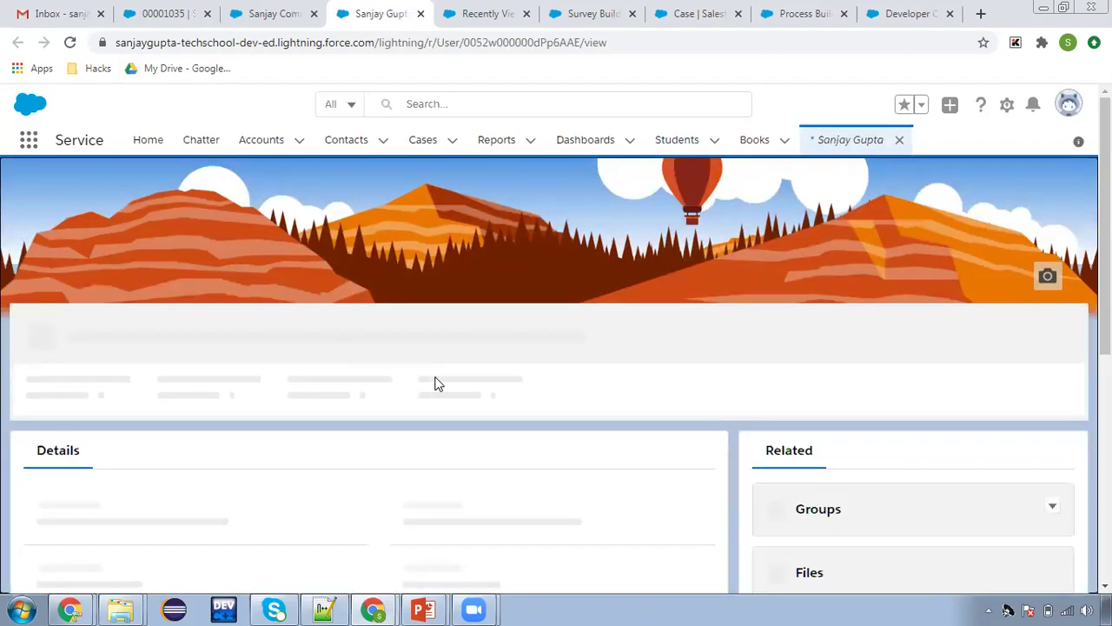
scroll(434, 382, "down", 3)
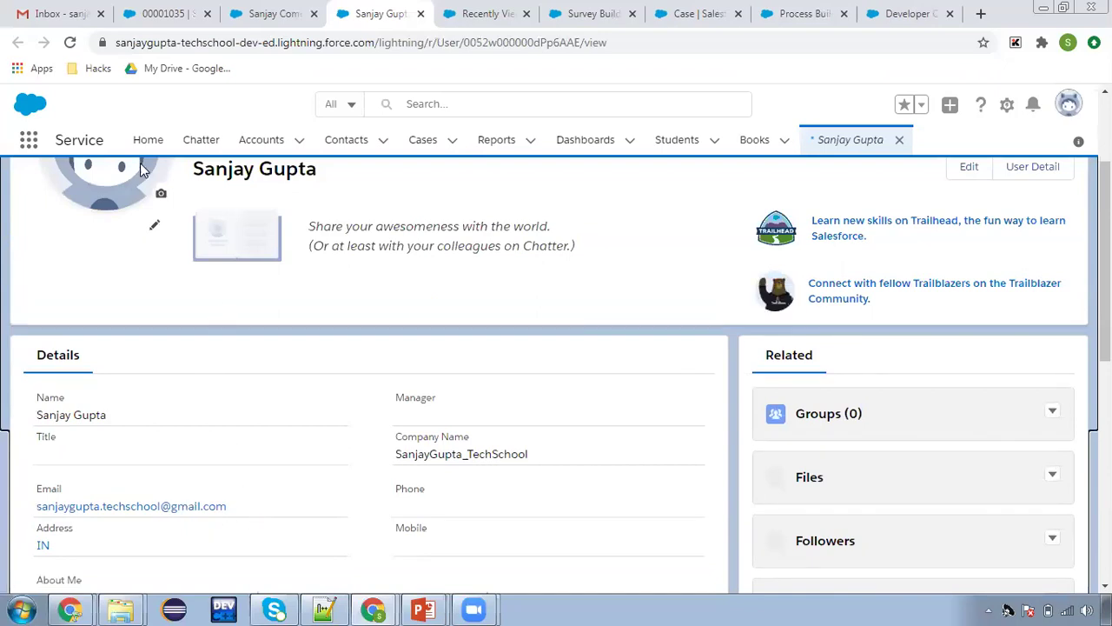
left_click(54, 10)
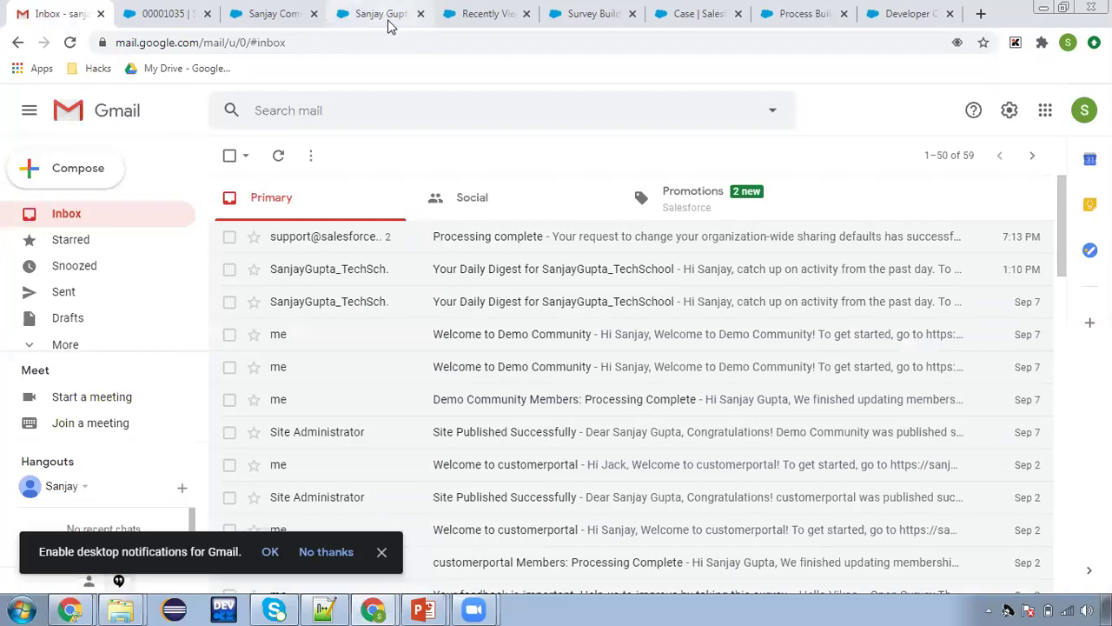
Set the escalated case's status to Closed and save the record
left_click(161, 14)
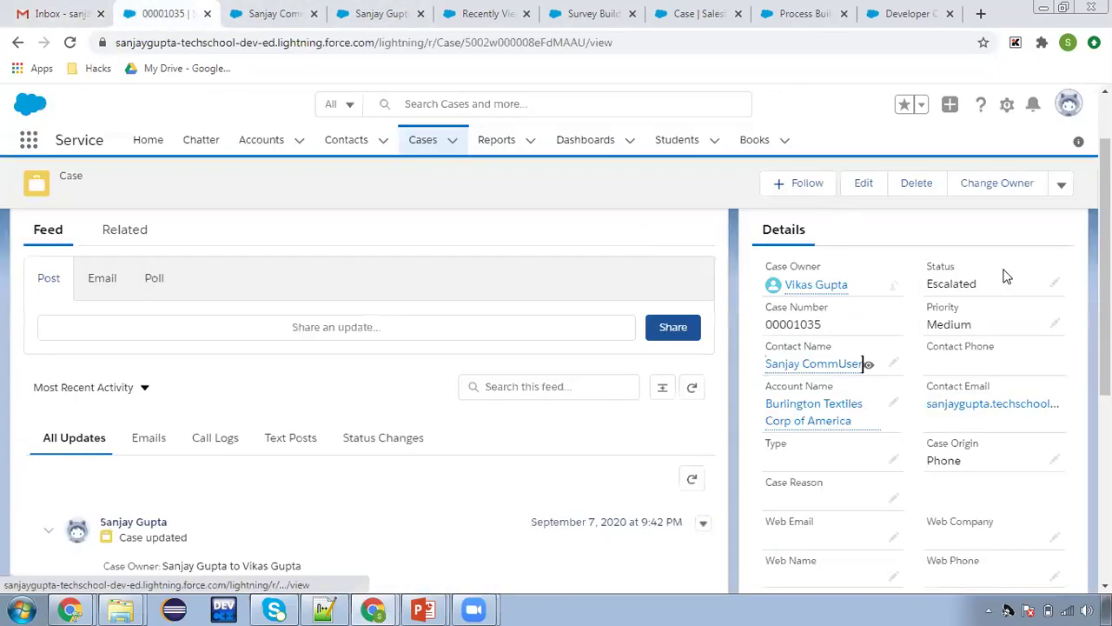
left_click(1053, 284)
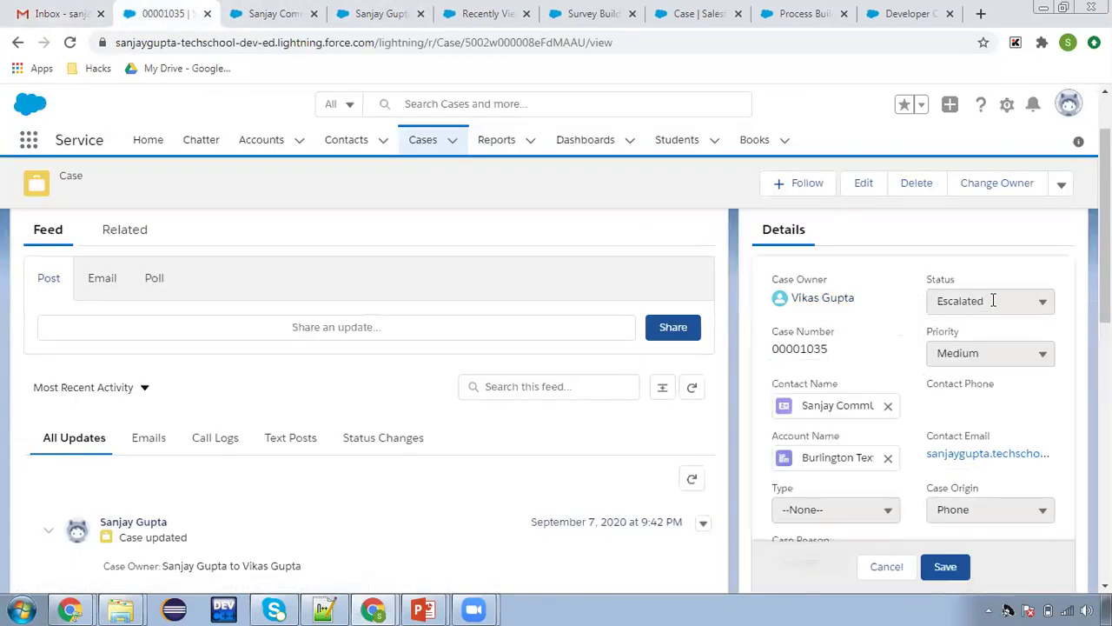
left_click(993, 300)
left_click(993, 452)
left_click(945, 566)
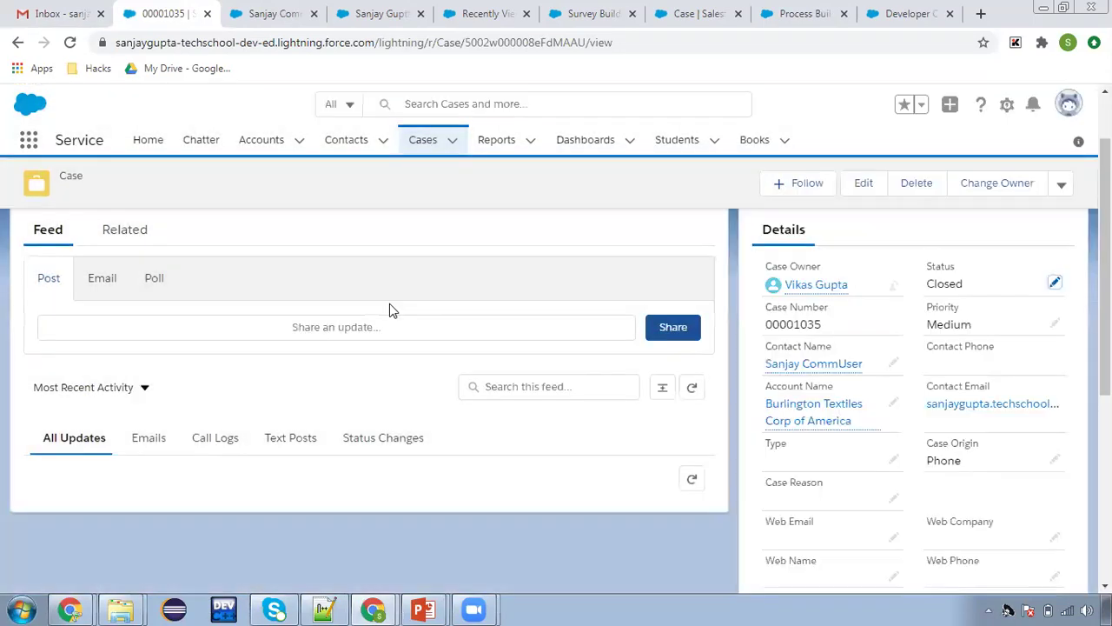
Switch to Gmail, read the new survey invitation email, and open the survey from it
left_click(55, 15)
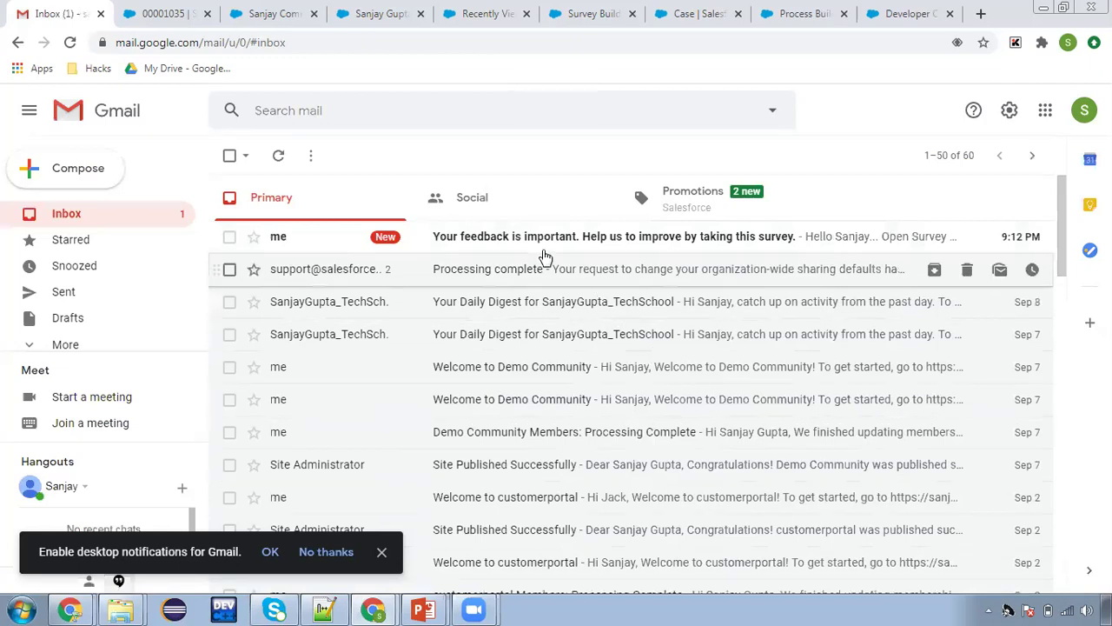
left_click(464, 238)
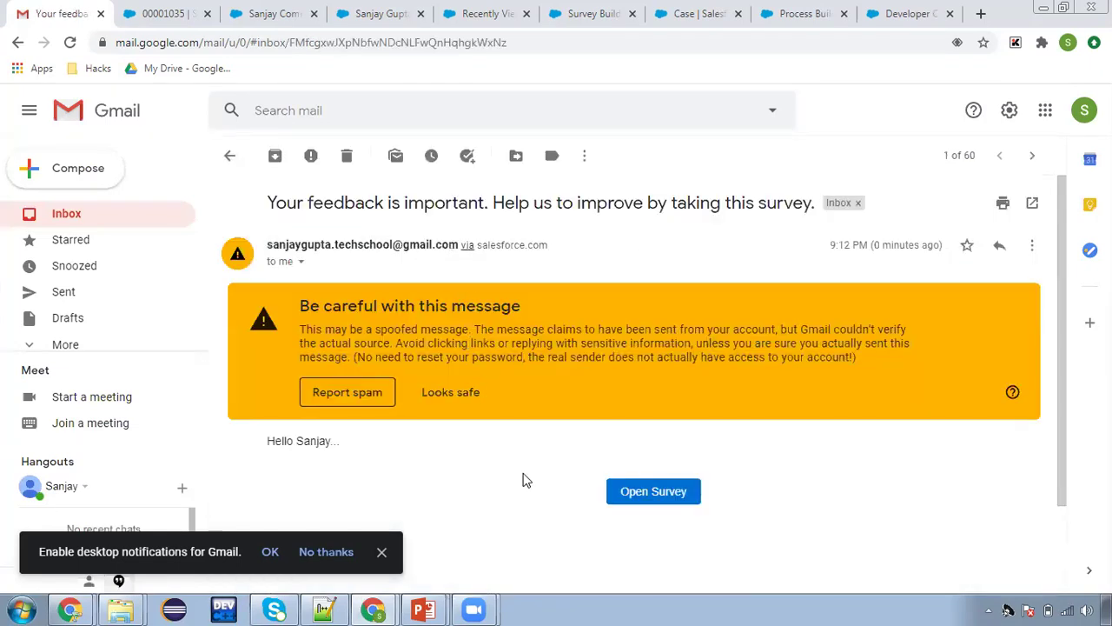
scroll(524, 479, "down", 1)
scroll(524, 480, "down", 1)
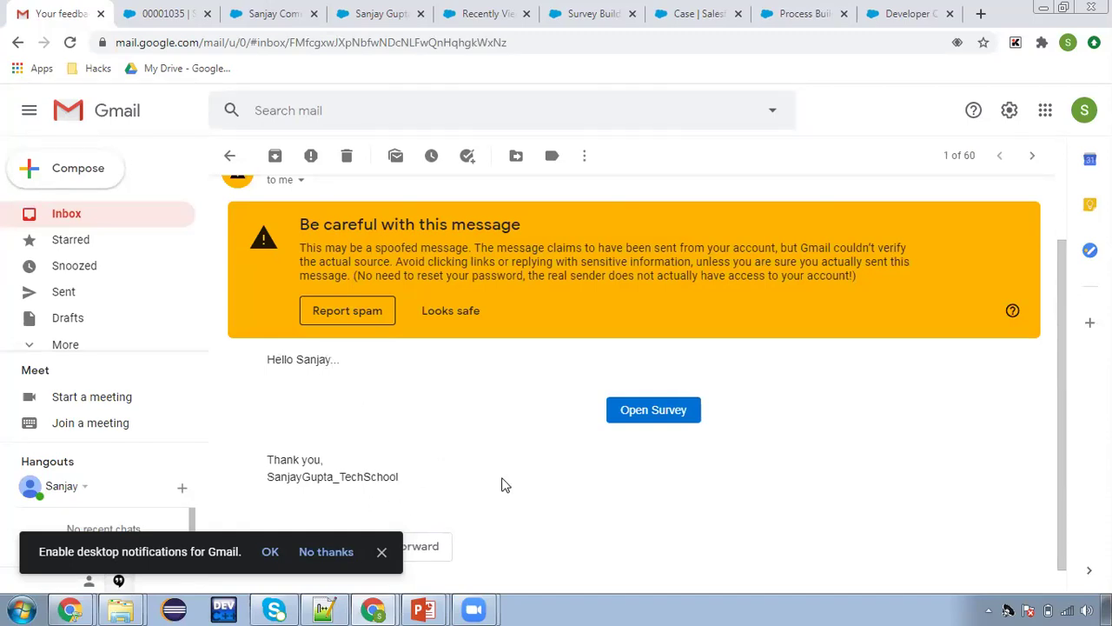
scroll(504, 484, "down", 1)
scroll(629, 418, "up", 2)
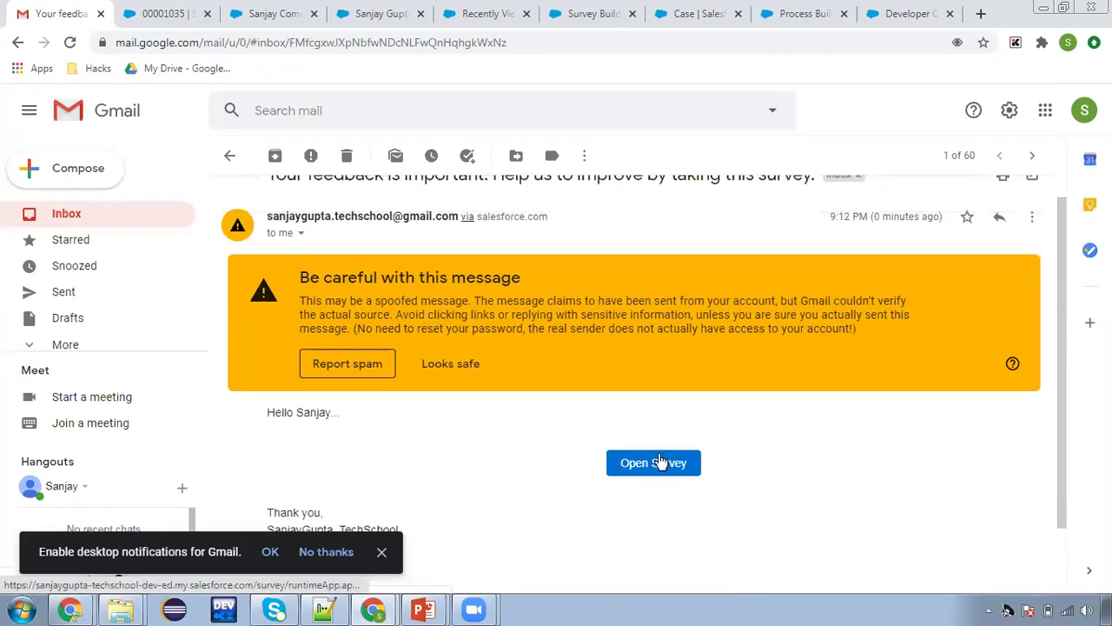
left_click(667, 462)
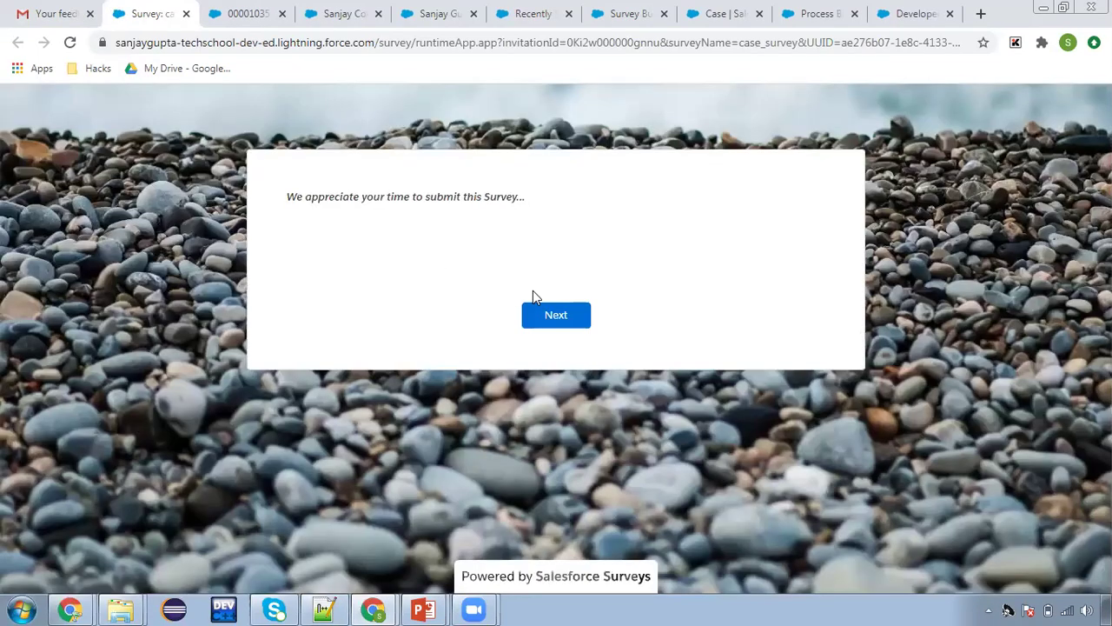
Start the survey, rate the service 5, and answer Like to the required company services question
left_click(554, 320)
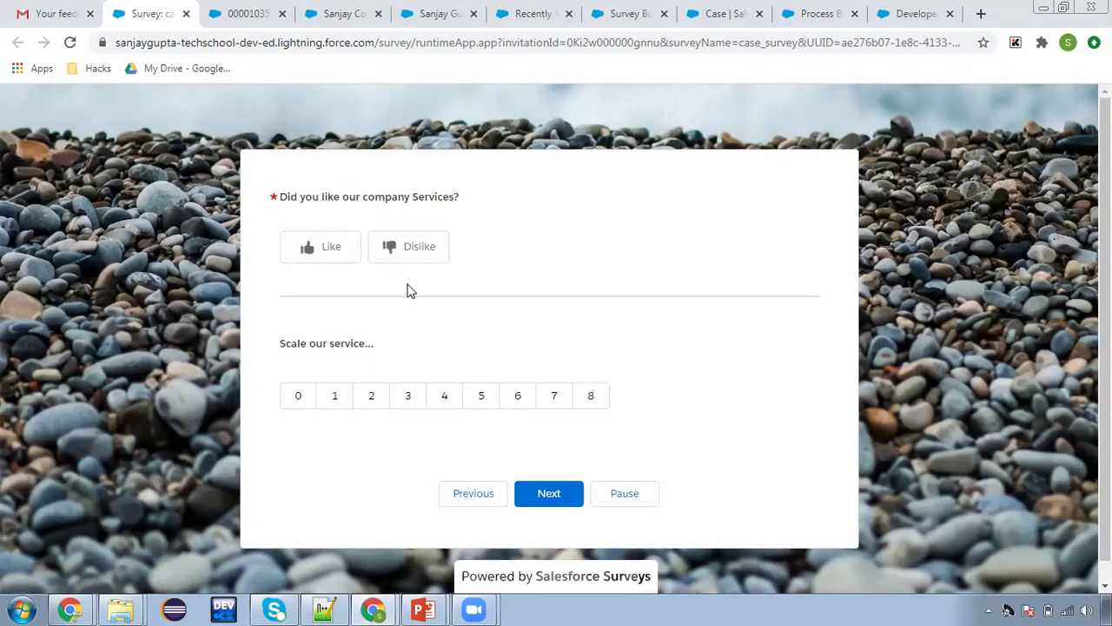
left_click(484, 393)
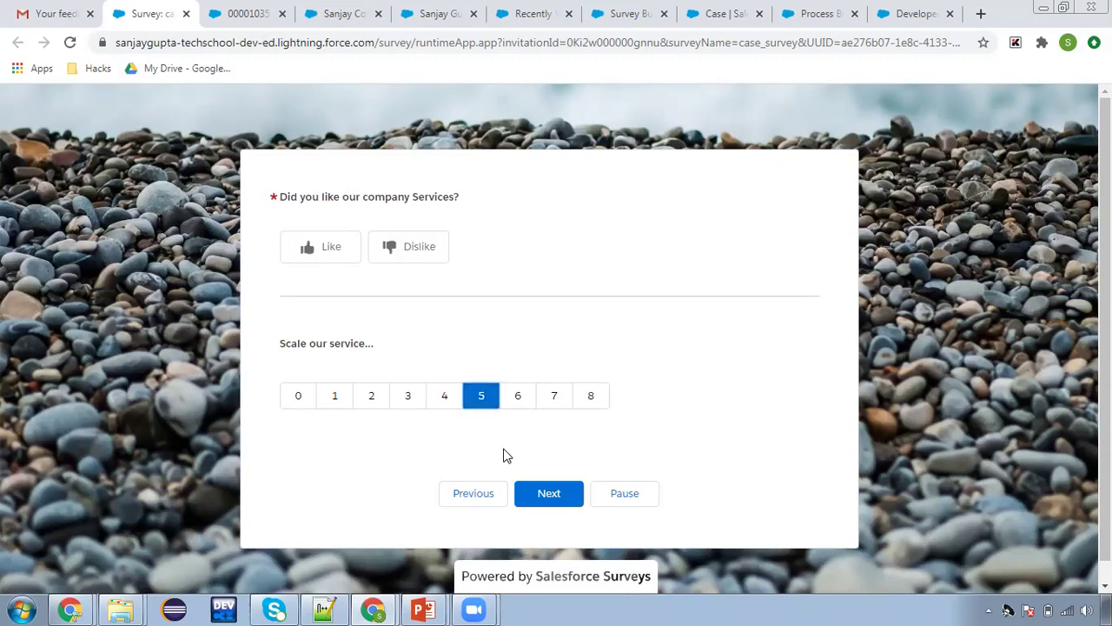
left_click(547, 495)
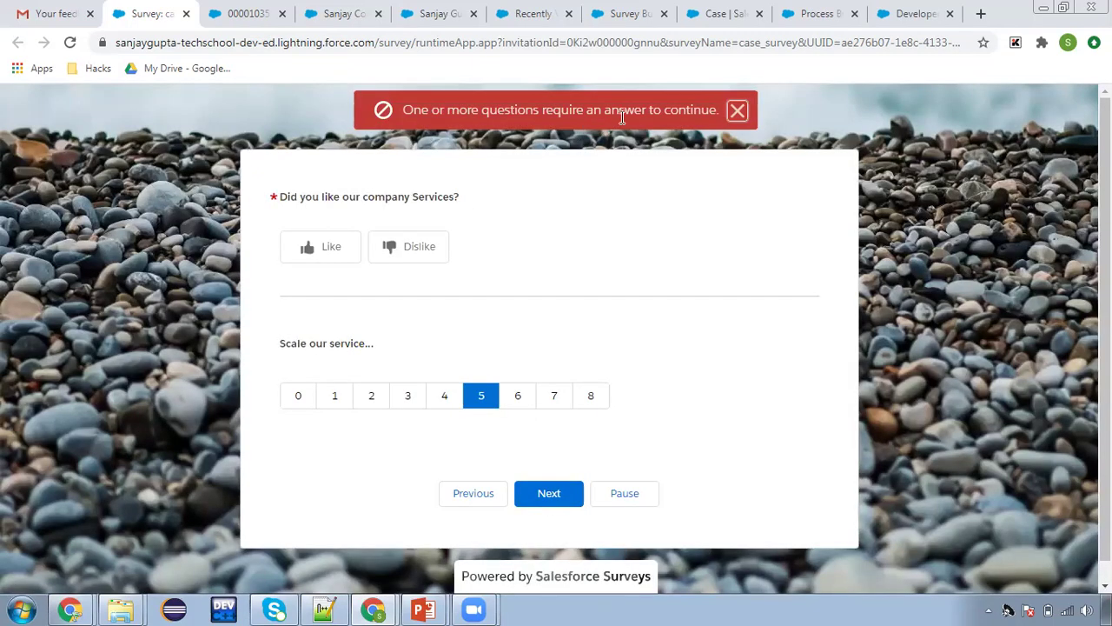
left_click(736, 113)
left_click(308, 246)
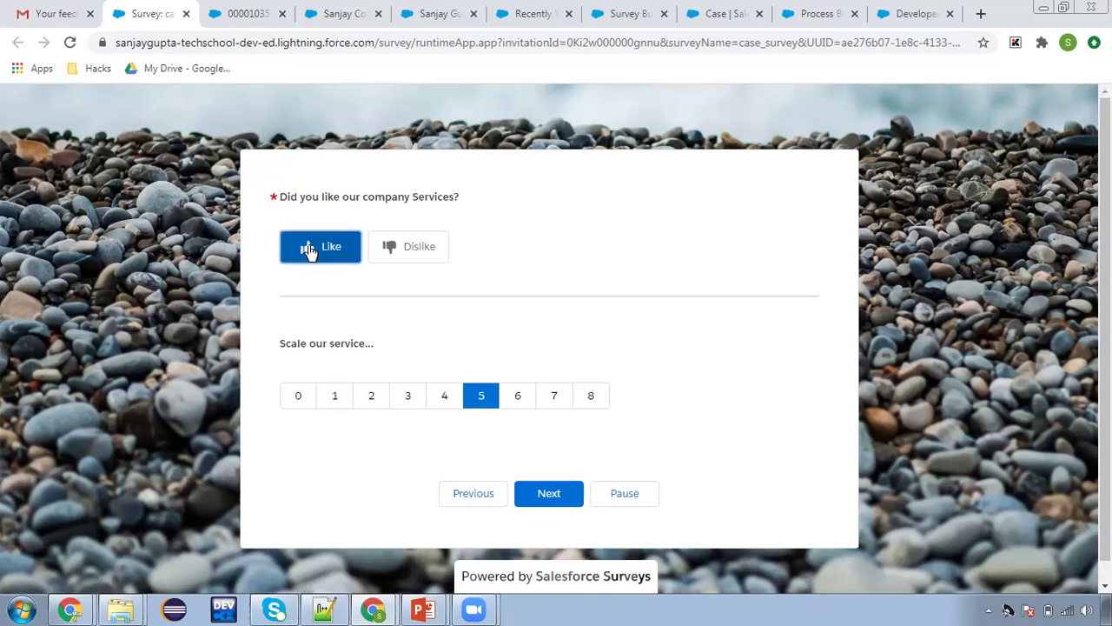
left_click(545, 495)
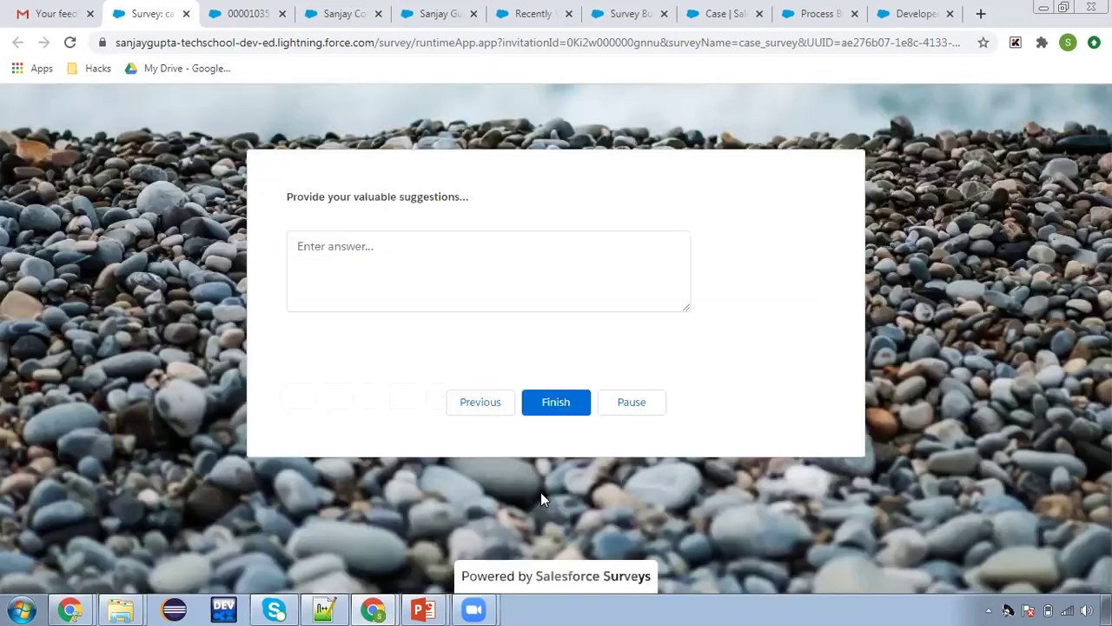
Enter "Test" as the suggestion, submit the survey, and close its browser tab
left_click(410, 279)
type("Test")
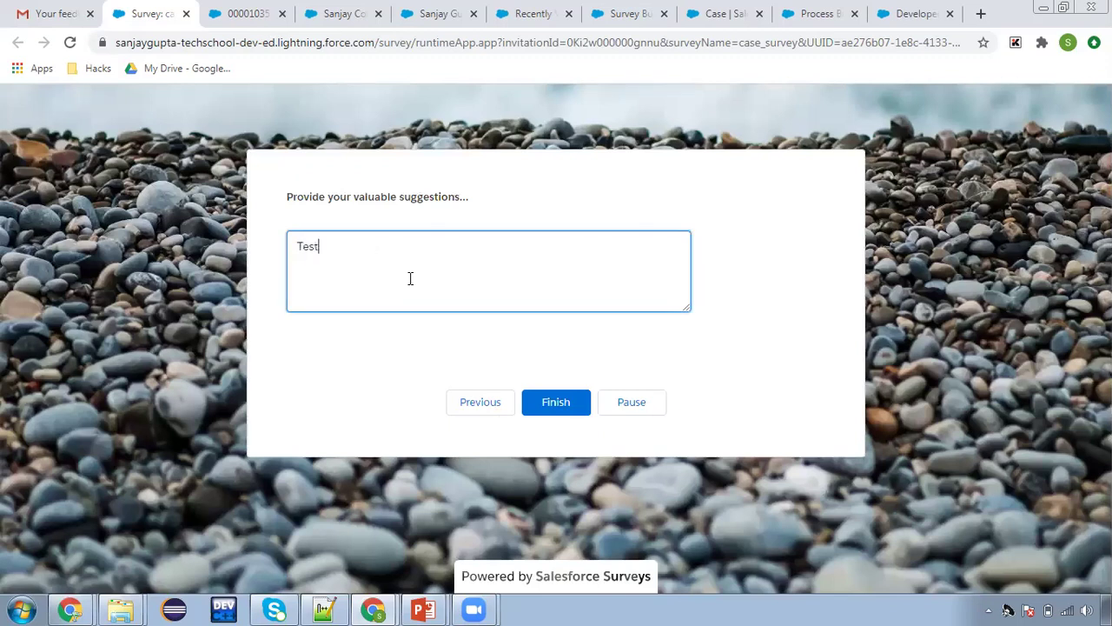
left_click(570, 405)
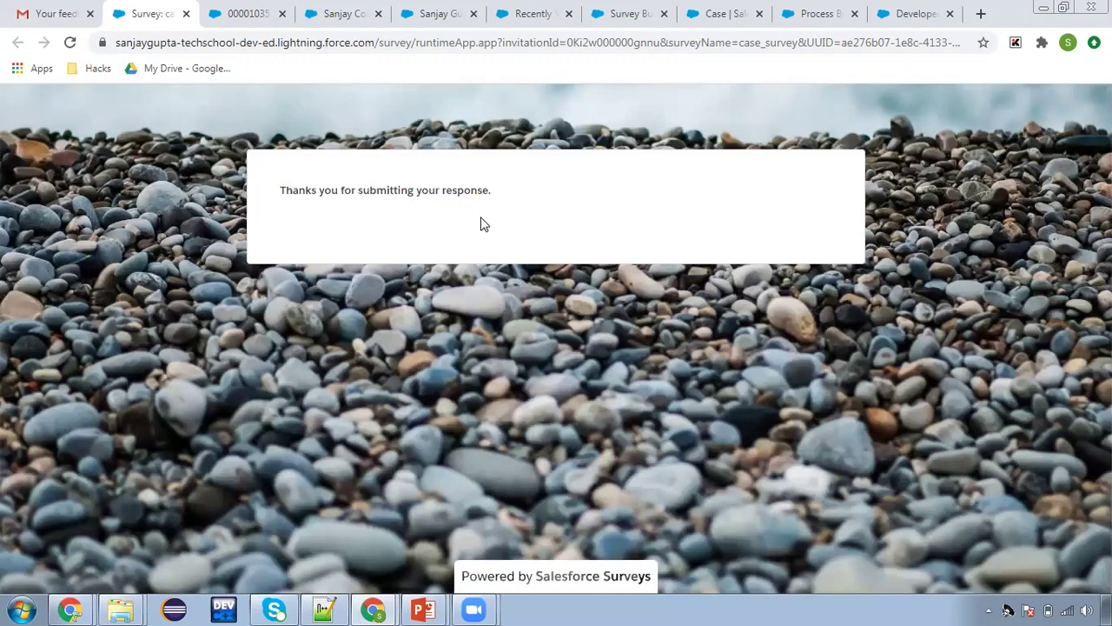
left_click(186, 14)
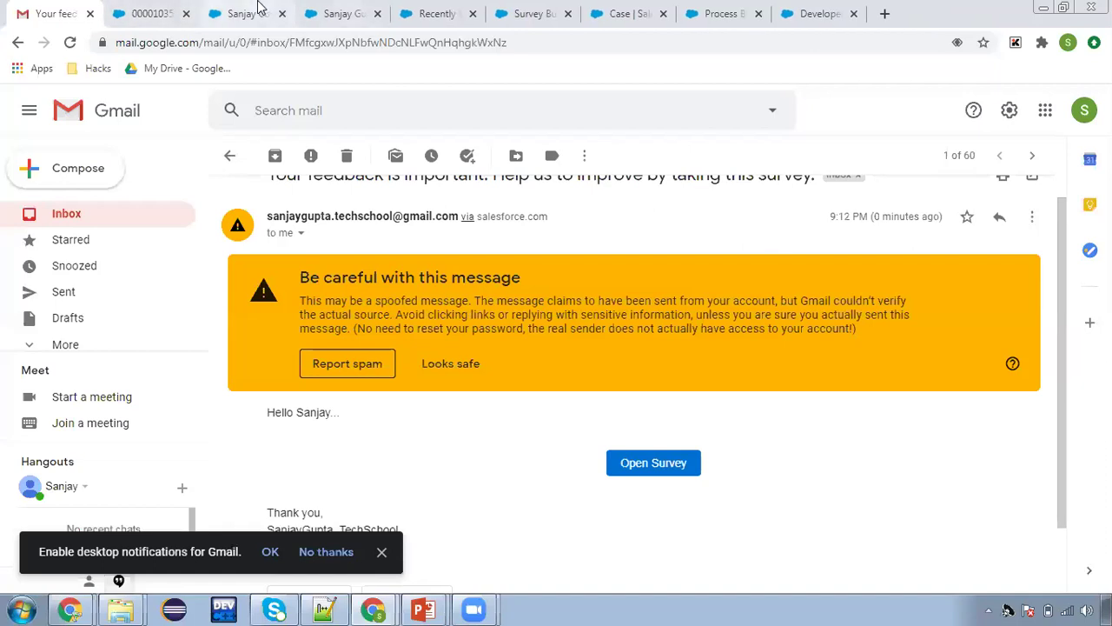
Return to the recently viewed surveys list in Salesforce, refresh it, and open the Case Survey record
left_click(334, 13)
left_click(534, 13)
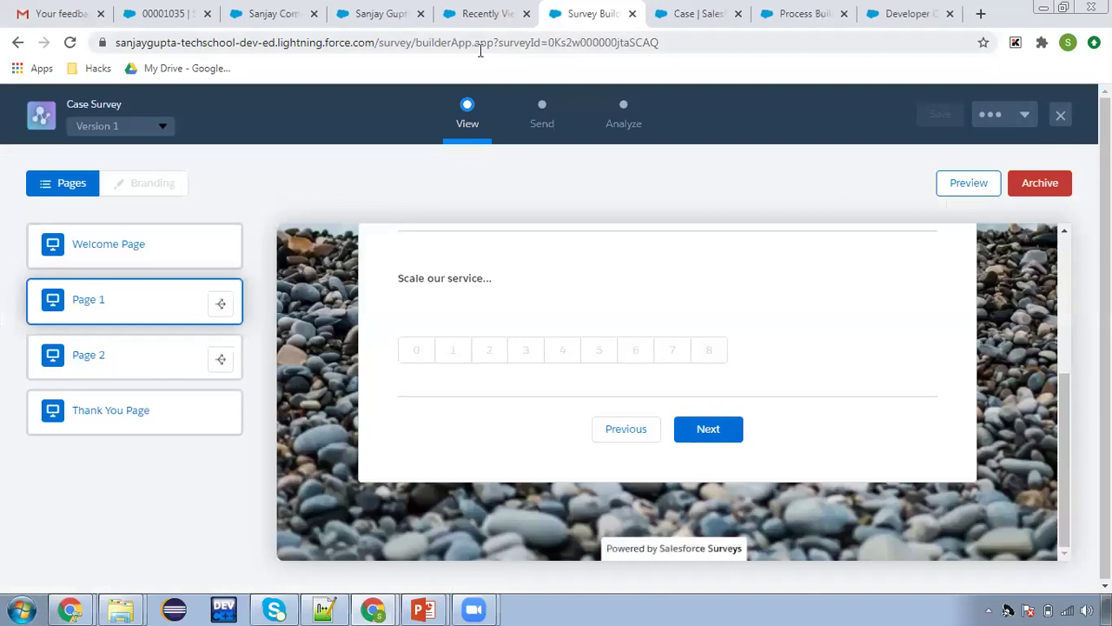
left_click(481, 14)
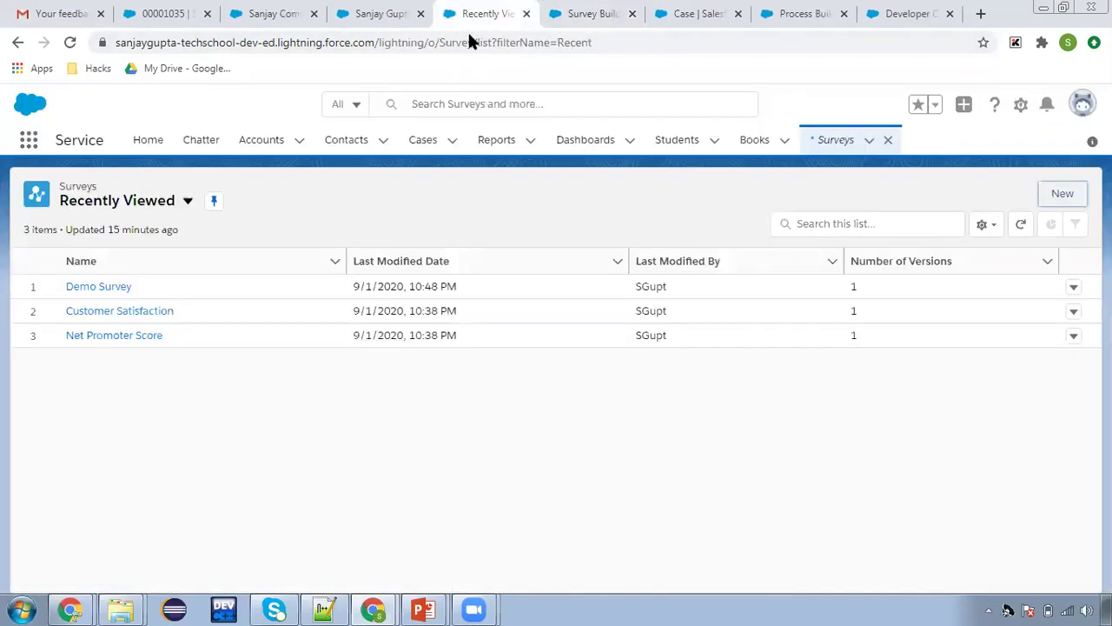
left_click(70, 42)
key("alt+Tab")
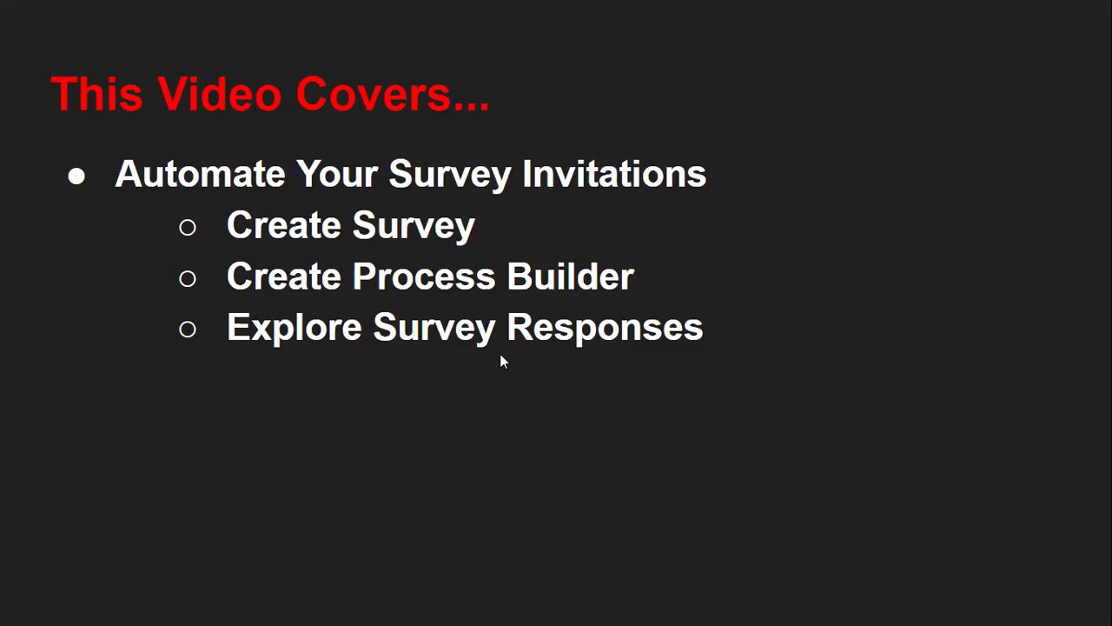
key("alt+Tab")
left_click(99, 289)
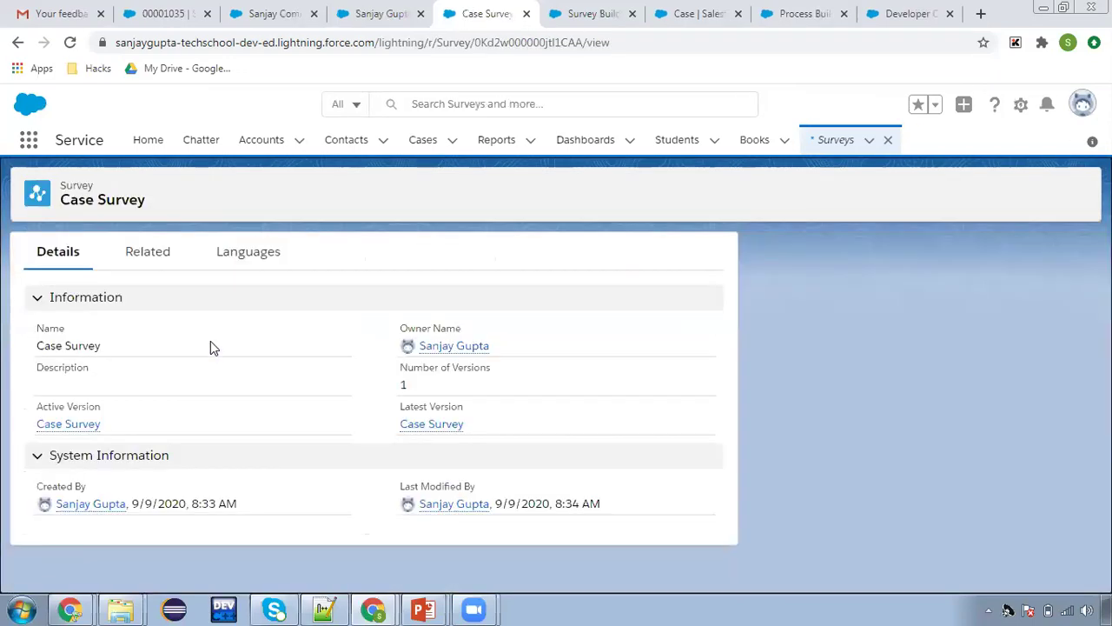
Open the invitation listed among Case Survey's related records and show its related survey responses
left_click(151, 270)
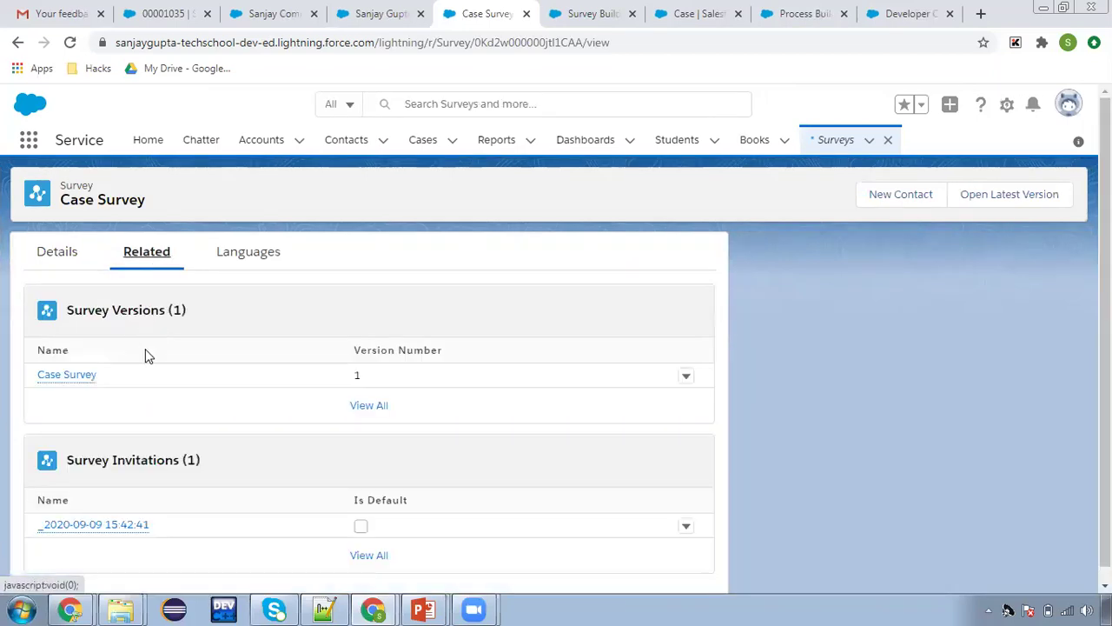
scroll(200, 396, "down", 1)
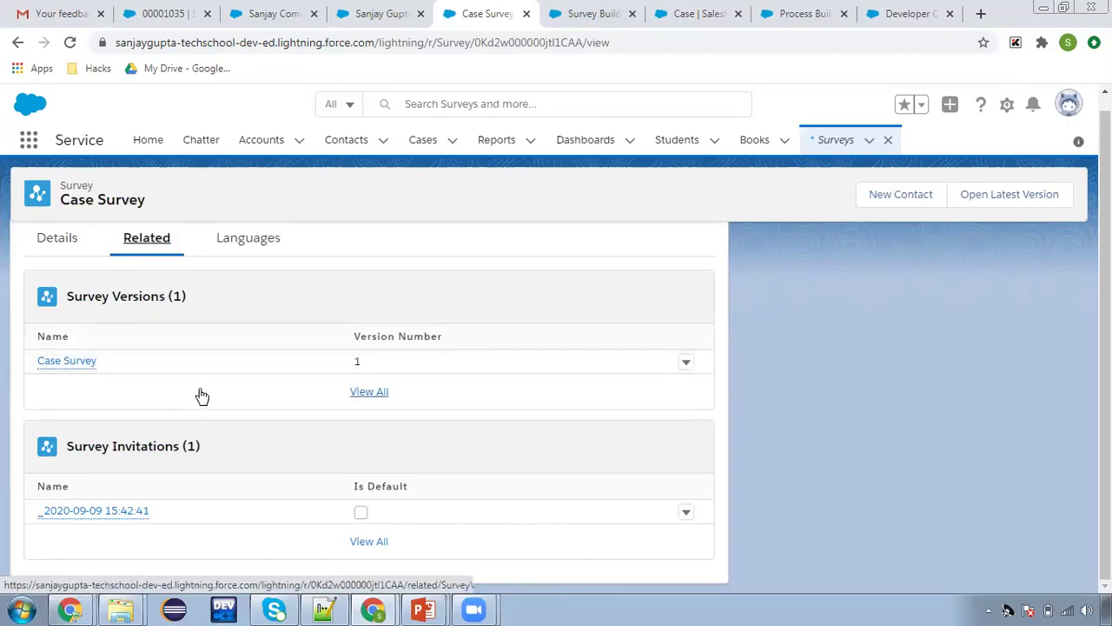
left_click(111, 513)
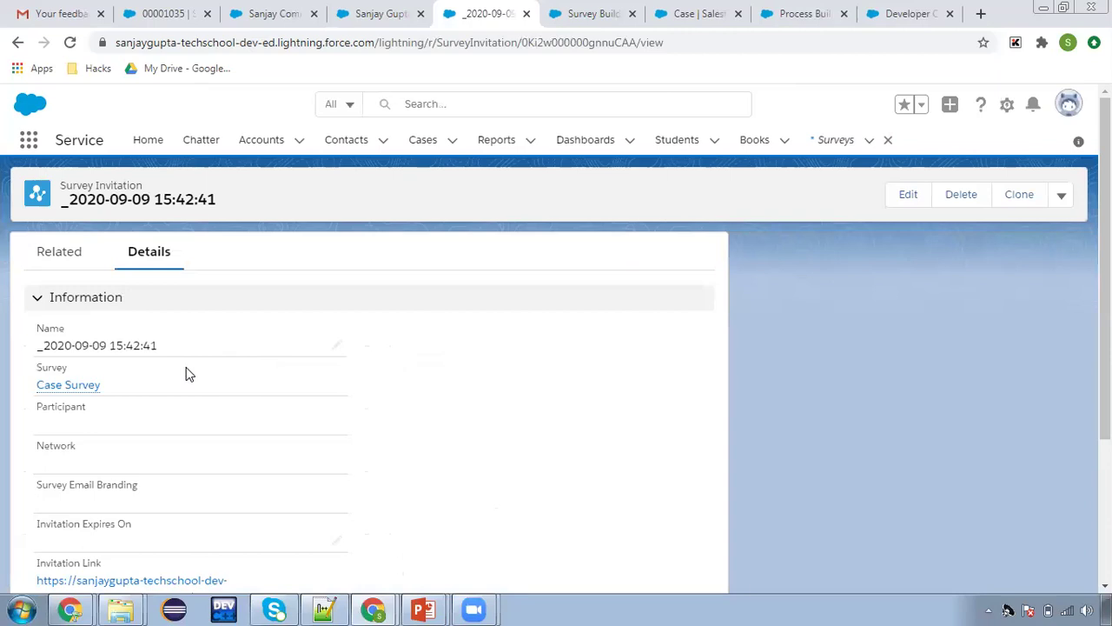
left_click(69, 269)
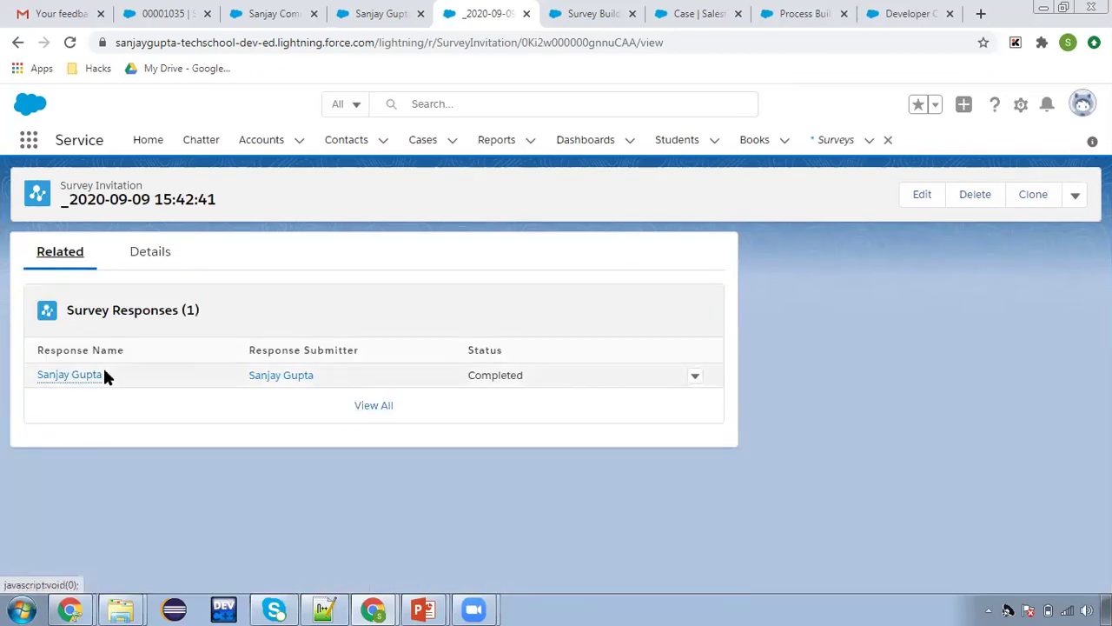
Open the completed survey response from the full response list and examine its details and related question responses
mouse_move(77, 377)
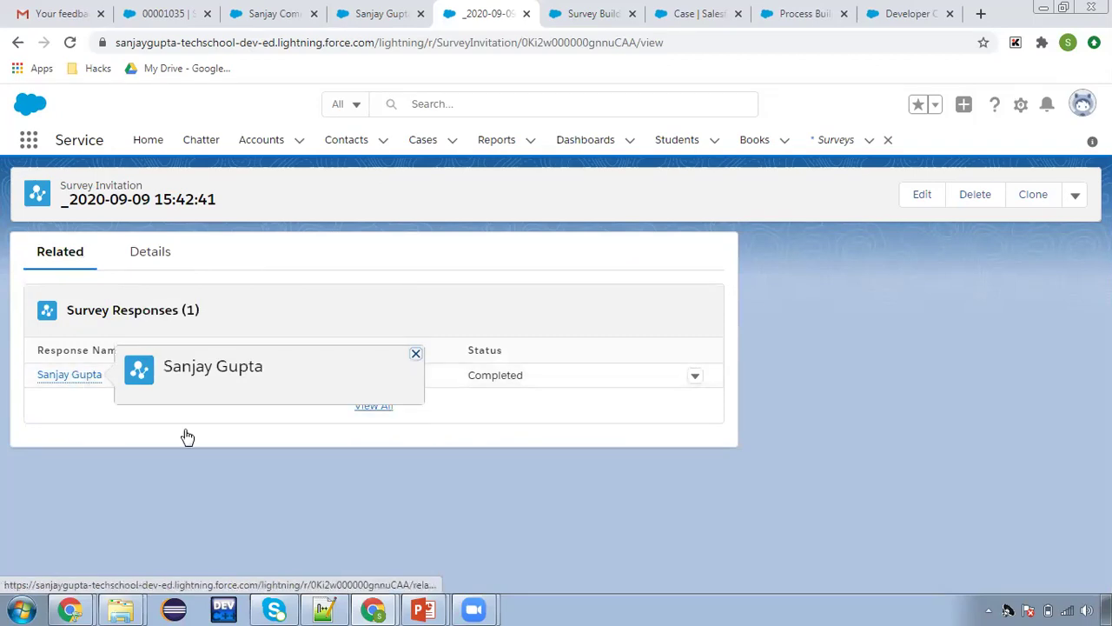
left_click(359, 407)
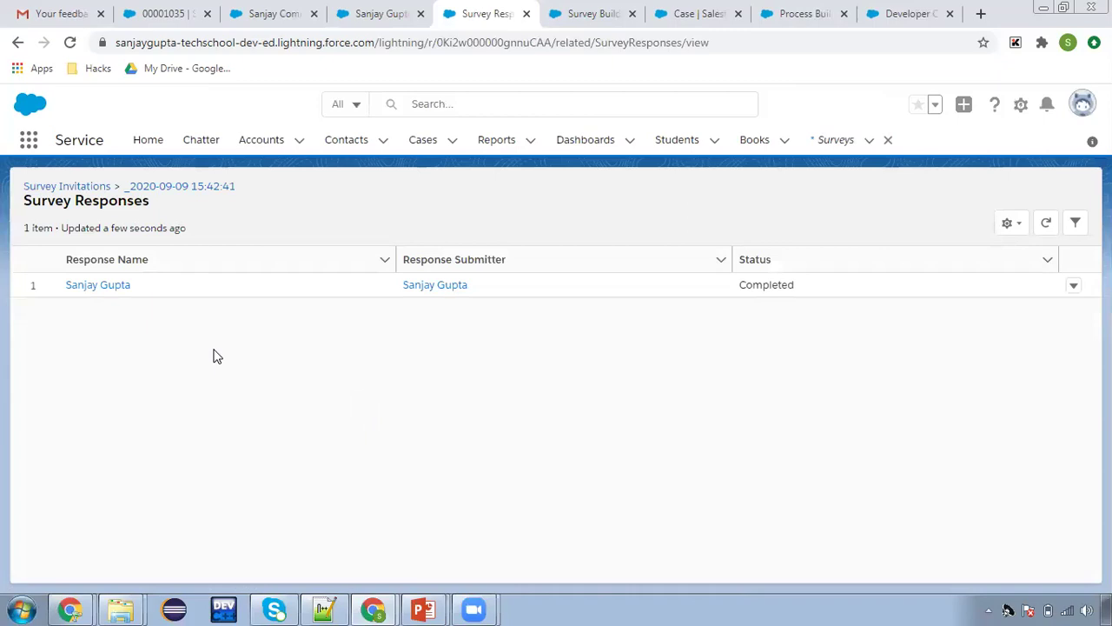
left_click(108, 290)
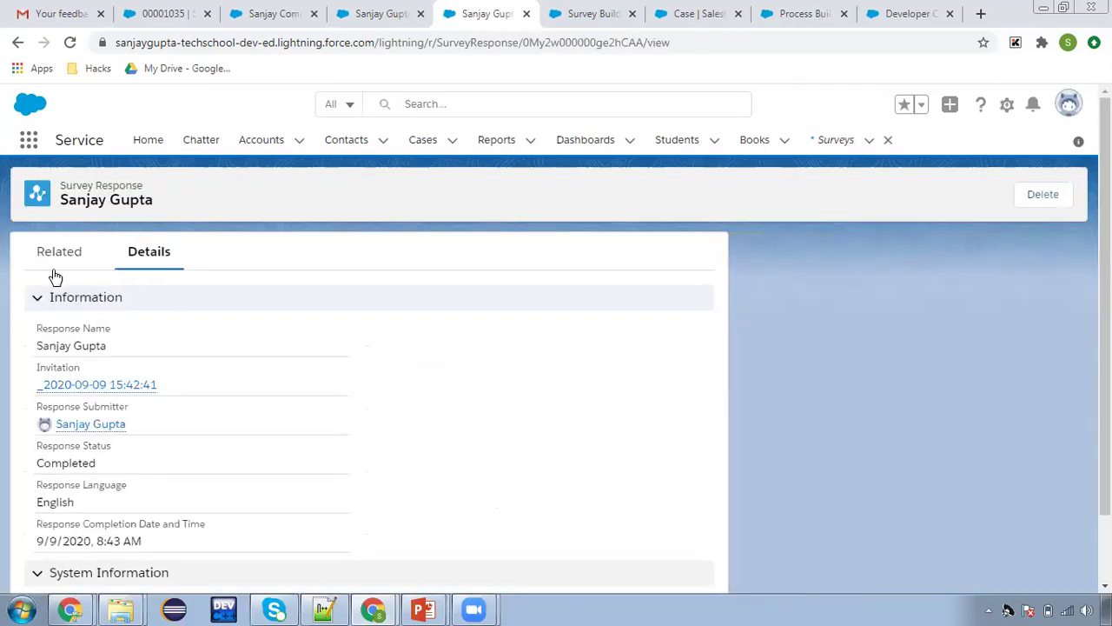
scroll(197, 357, "down", 1)
scroll(139, 347, "up", 1)
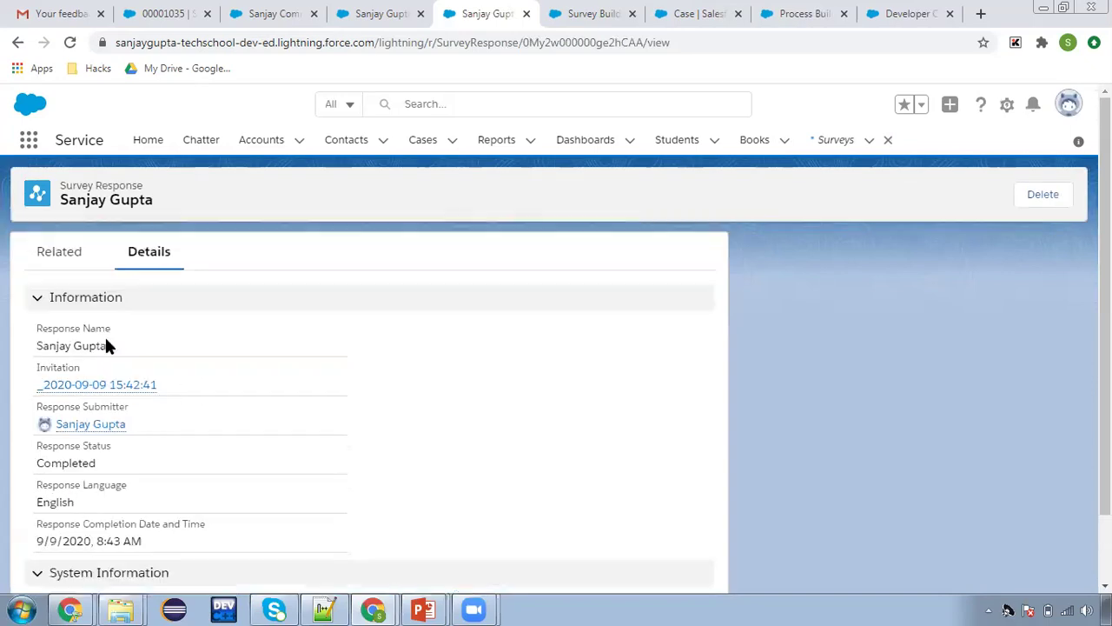
left_click(60, 257)
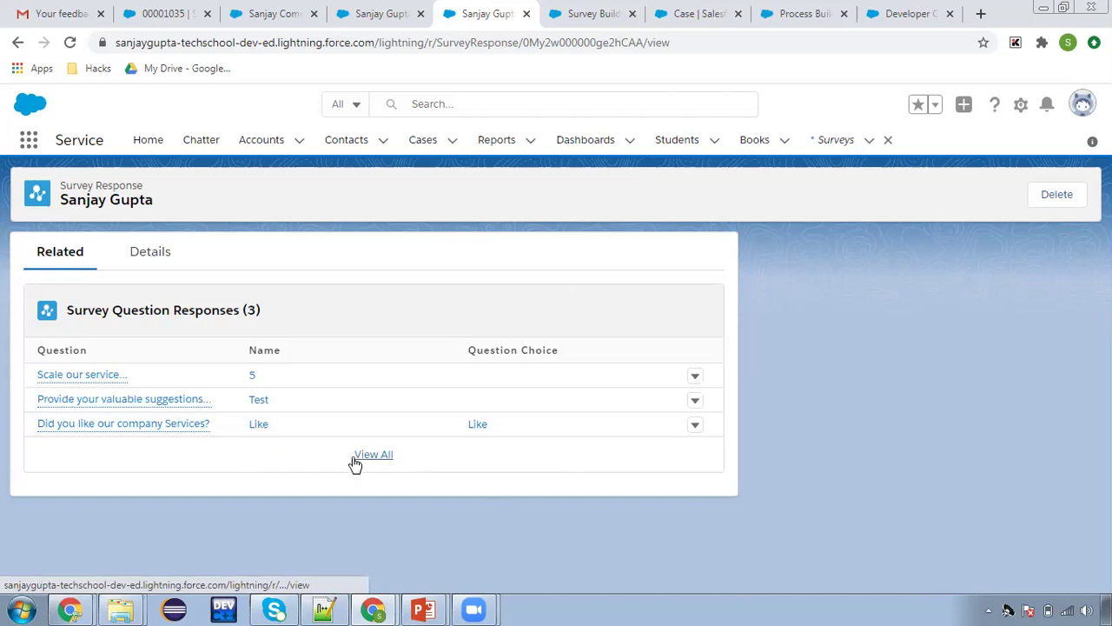
Recheck the response's details and question answers, go back to the survey invitation record, and switch to the presentation
left_click(150, 257)
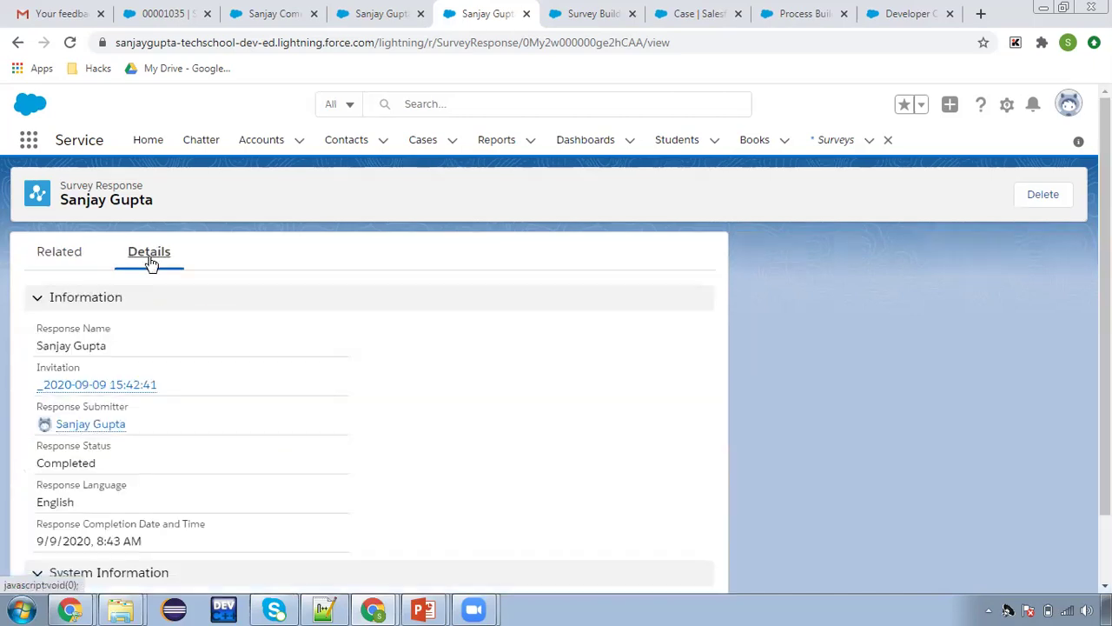
left_click(67, 252)
left_click(16, 42)
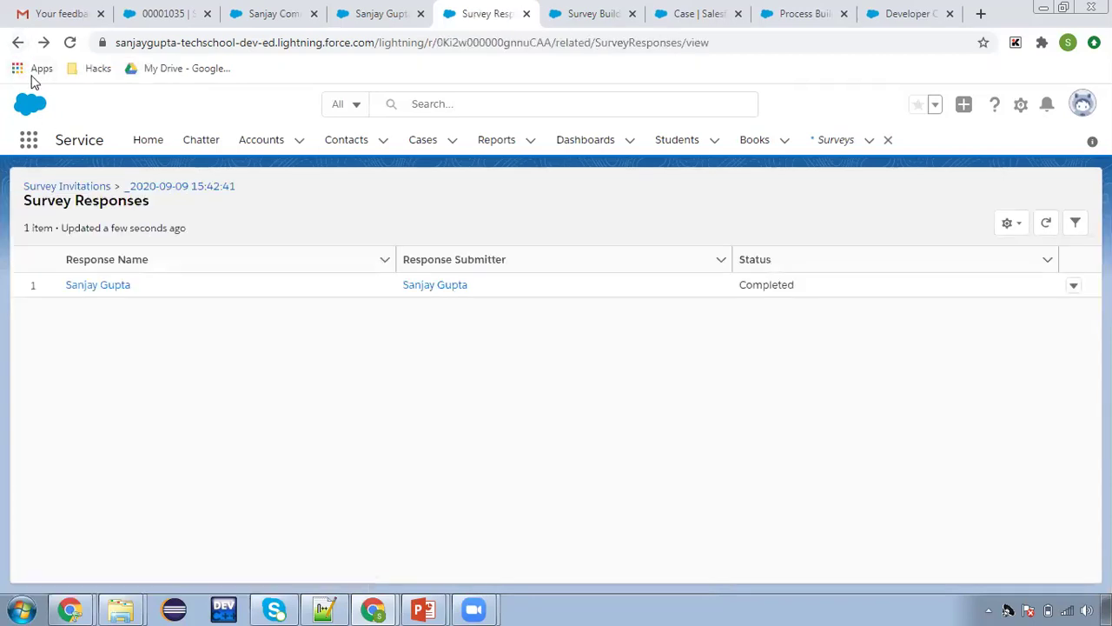
left_click(18, 43)
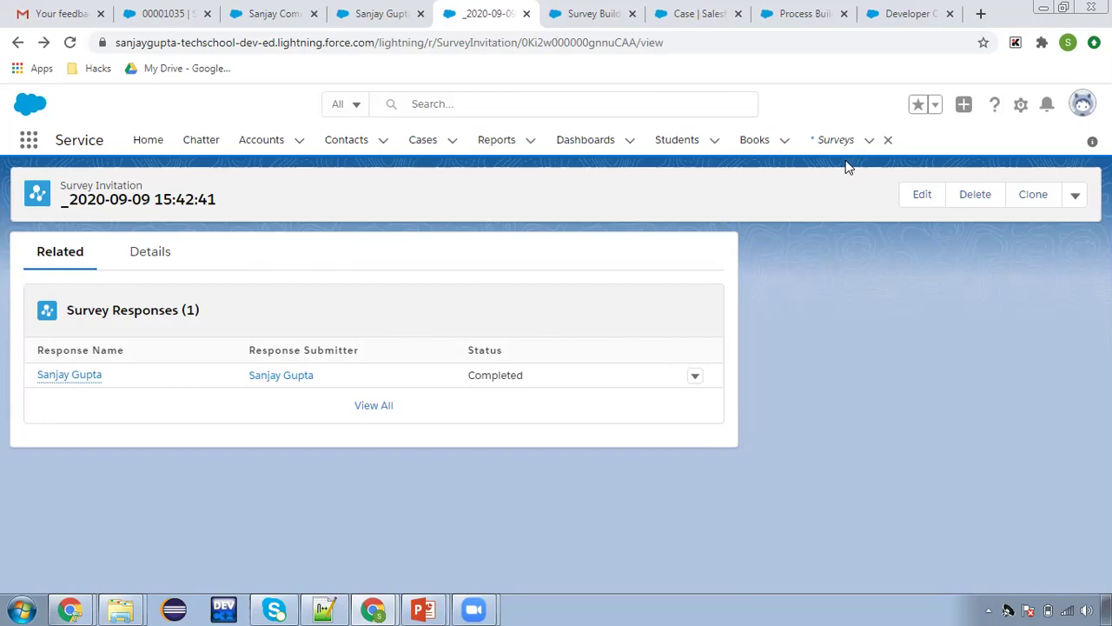
key("alt+Tab")
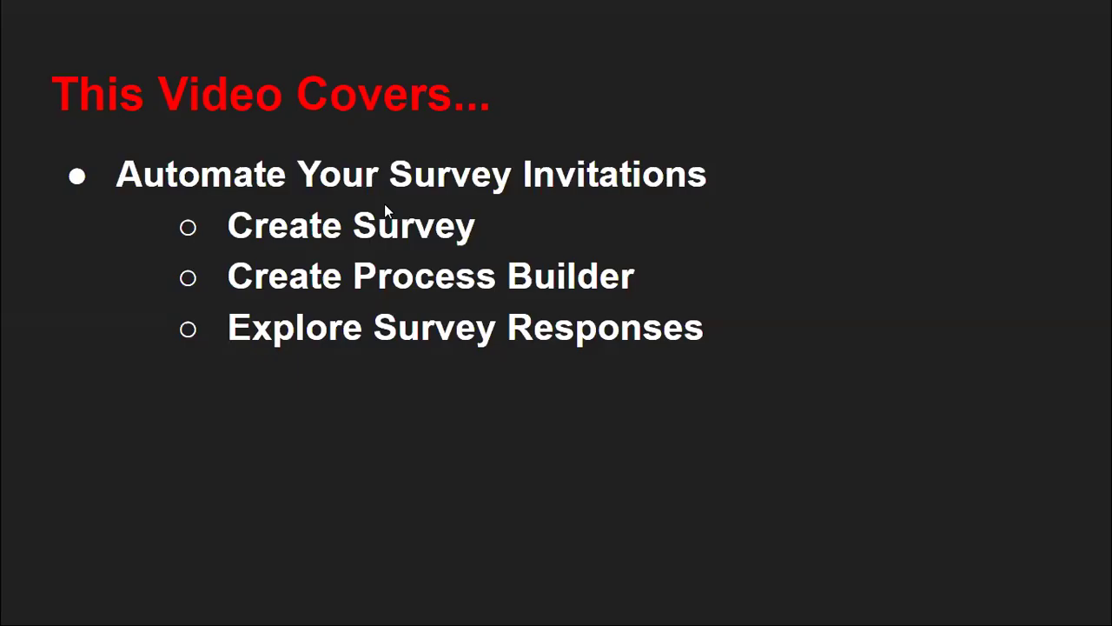